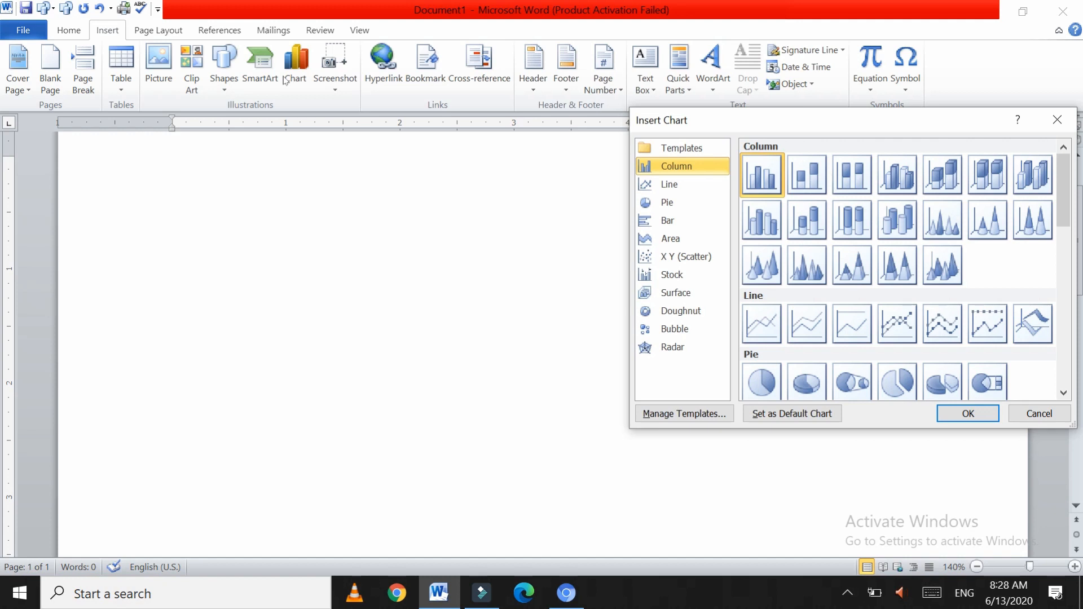
# Insert a clustered column chart with its default data into the blank document.
pyautogui.click(765, 181)
pyautogui.click(964, 414)
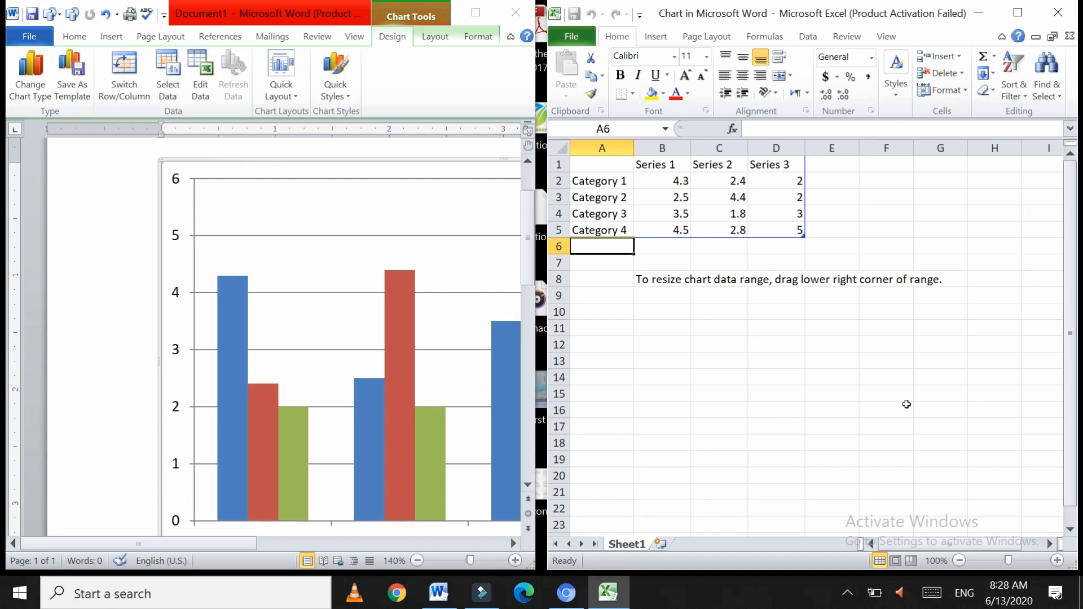
pyautogui.moveTo(705, 312); pyautogui.dragTo(929, 428)
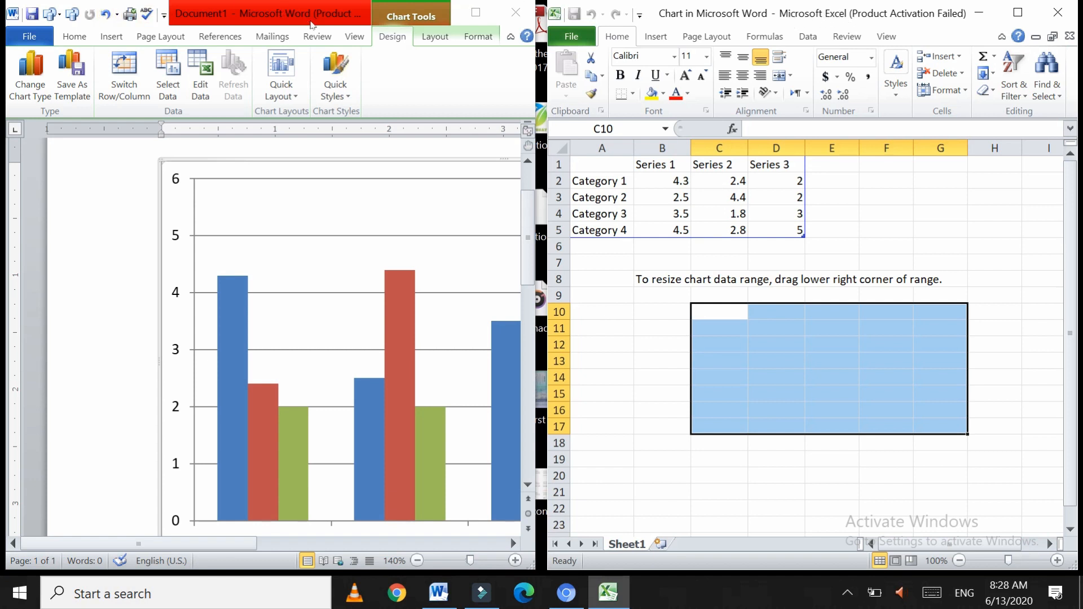
# Try to save the document on the LENOVO (D:) drive under the name "How to draw a chart?".
pyautogui.click(32, 36)
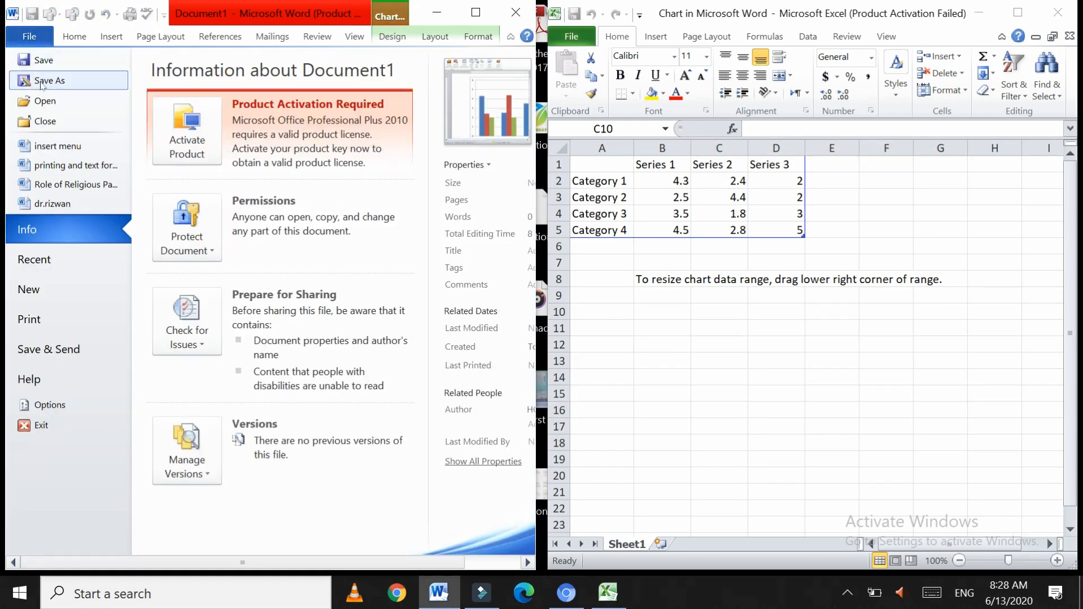
pyautogui.click(39, 63)
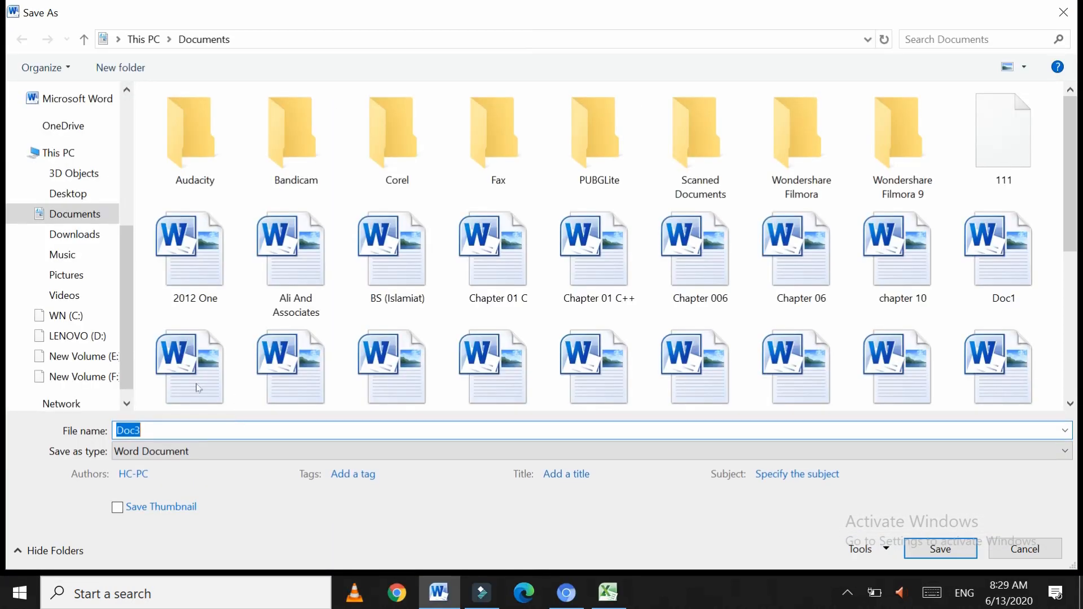
pyautogui.click(62, 337)
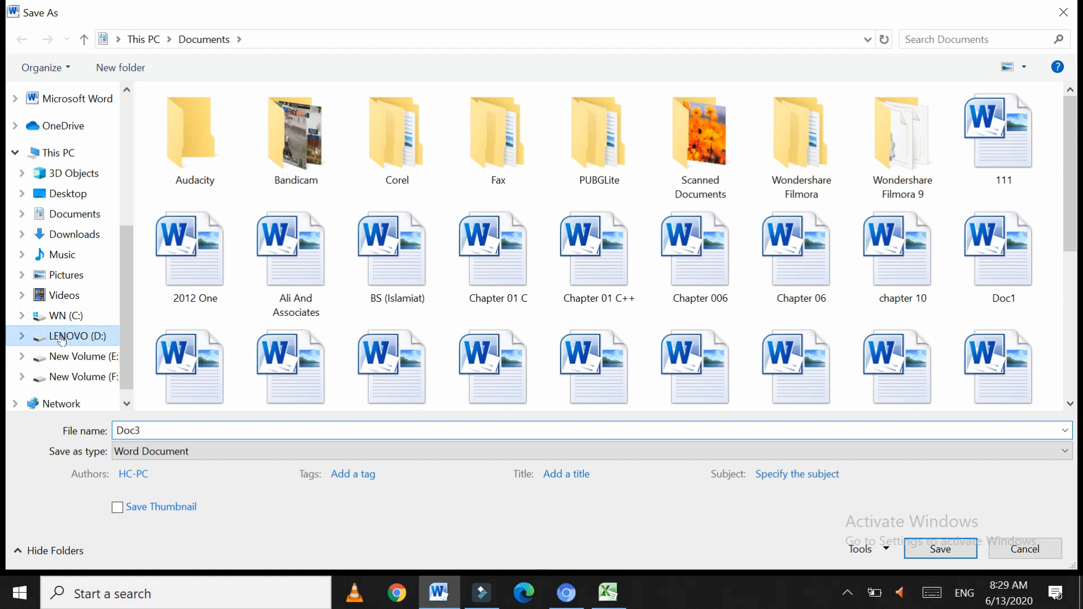
pyautogui.click(255, 155)
pyautogui.click(528, 431)
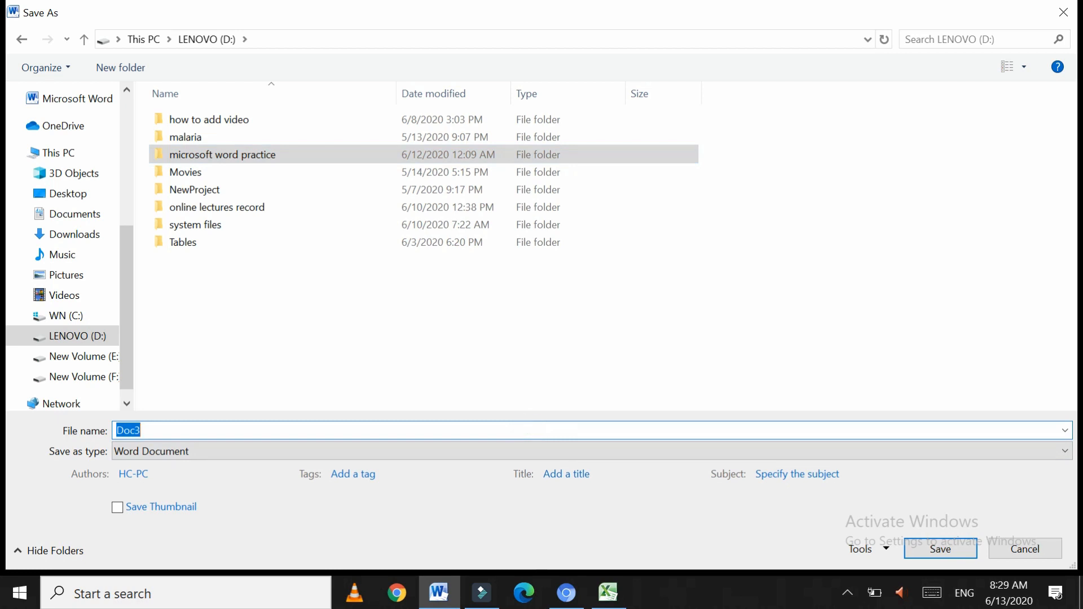
pyautogui.write('Hwo')
pyautogui.press('BackSpace')
pyautogui.press('BackSpace')
pyautogui.write('j')
pyautogui.press('BackSpace')
pyautogui.write('ow to draw ')
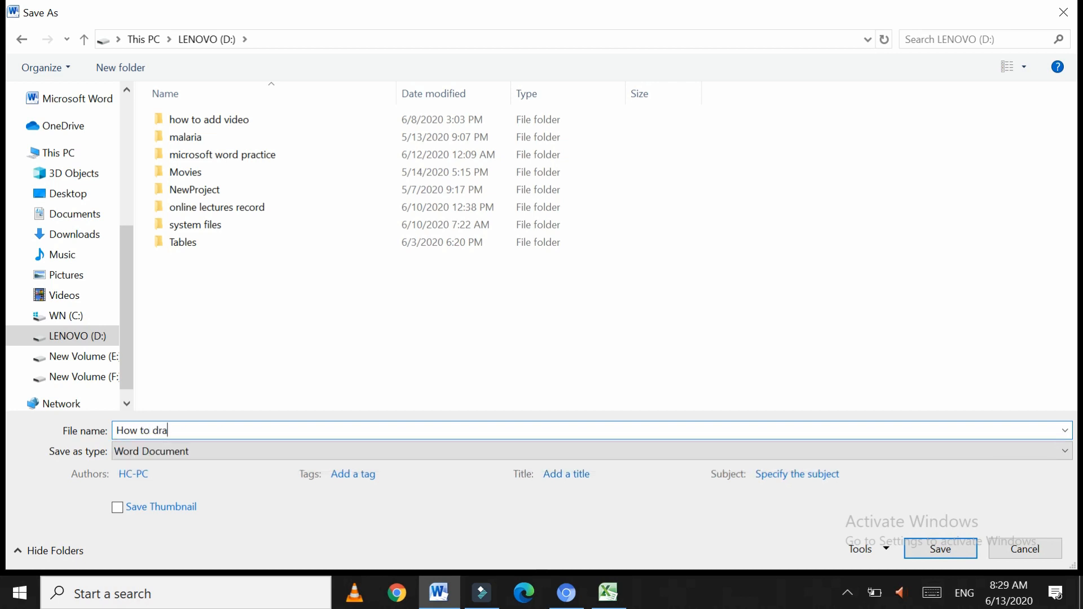
pyautogui.write('a chart?')
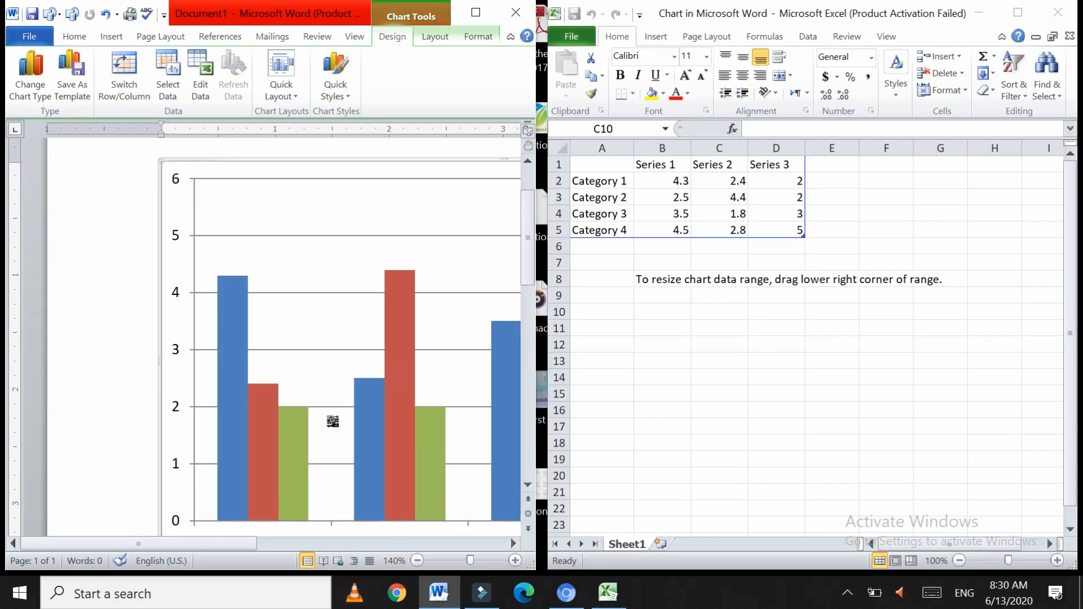
# View the whole chart in the full-size document window and return to the side-by-side layout with the data sheet.
pyautogui.click(477, 13)
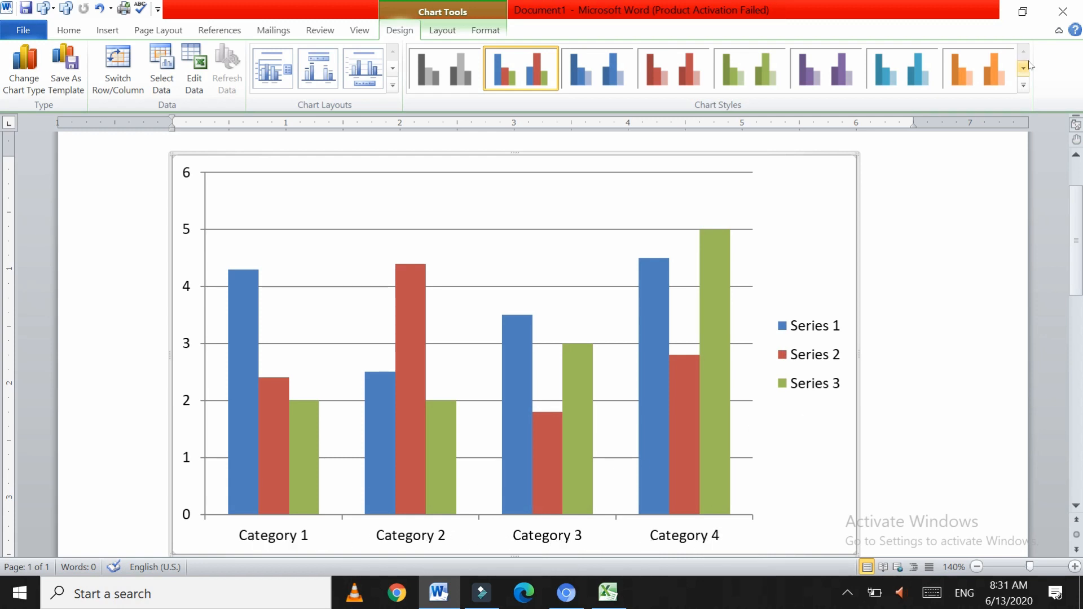
pyautogui.click(988, 10)
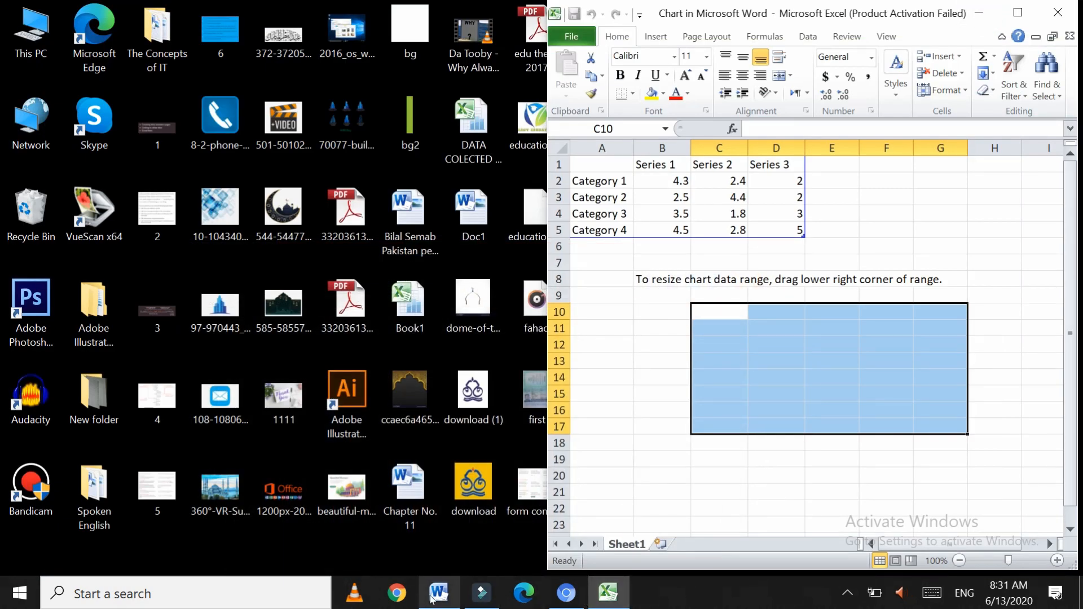
pyautogui.moveTo(434, 595)
pyautogui.click(438, 496)
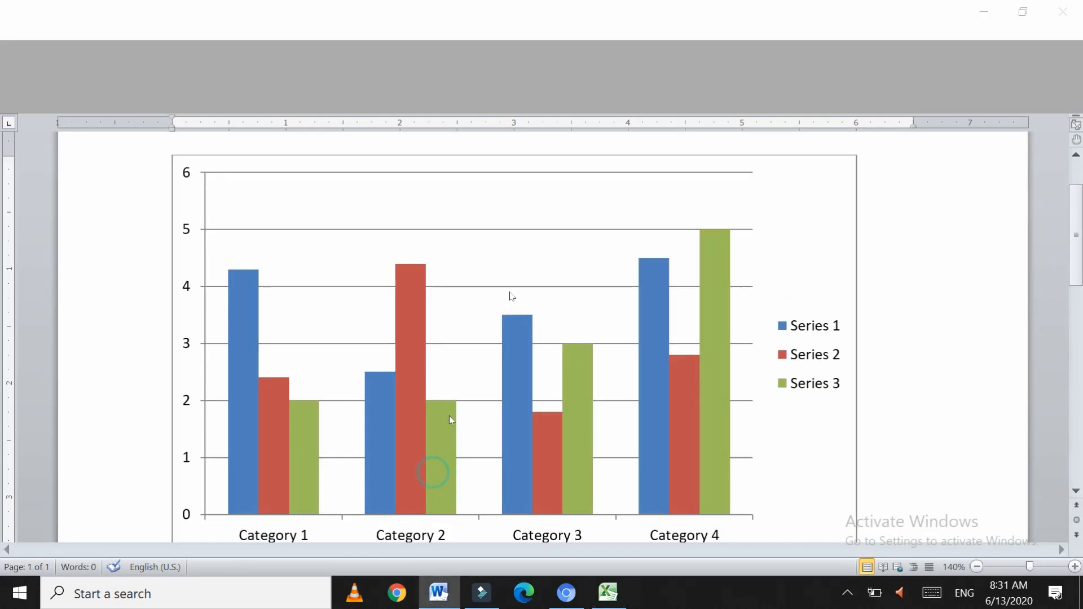
pyautogui.doubleClick(809, 17)
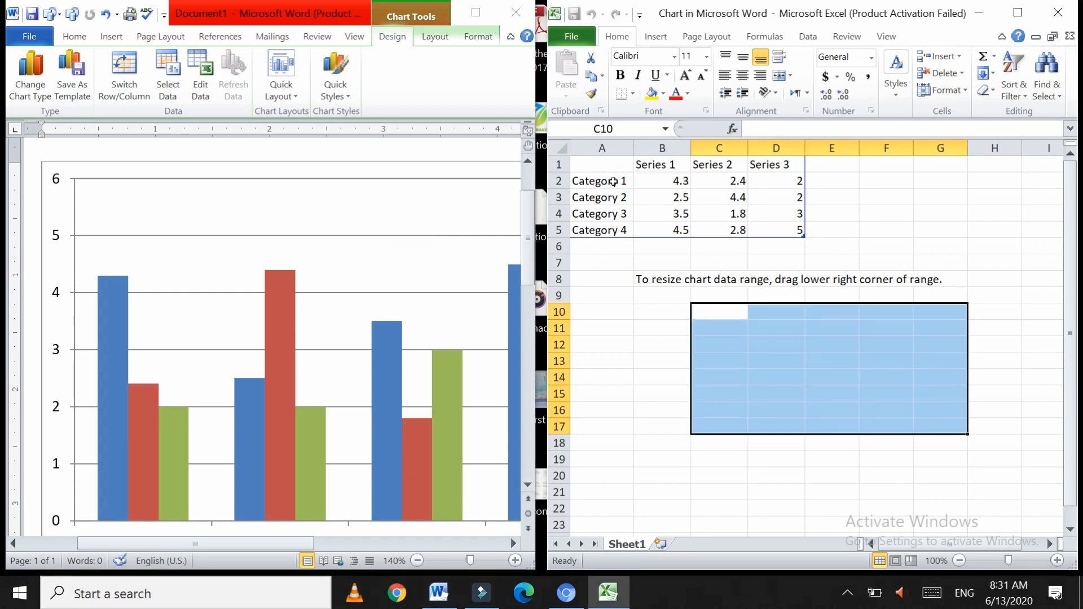
pyautogui.click(617, 188)
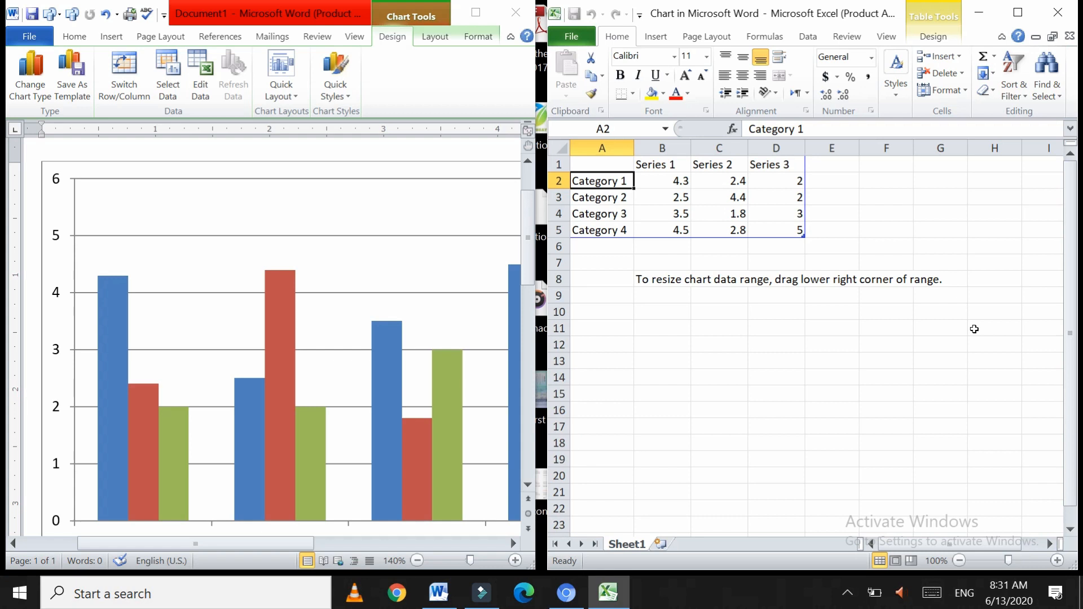
pyautogui.write('Math')
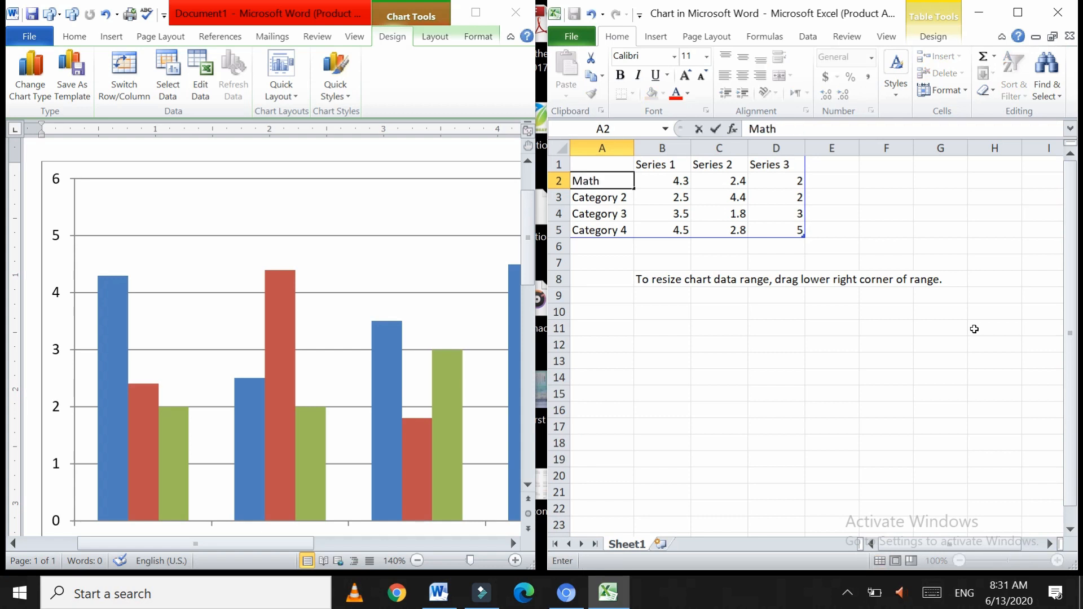
pyautogui.press('Return')
pyautogui.write('Chemistry')
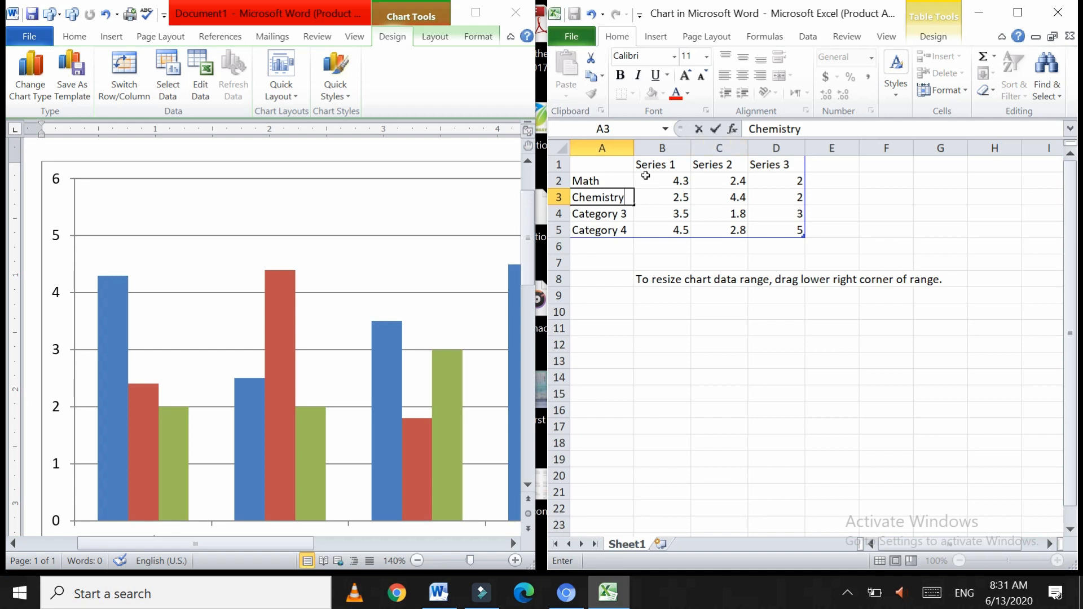
# Rename the series headers in B1:D1 of the chart data to Math, Chemistry and Bio.
pyautogui.click(646, 166)
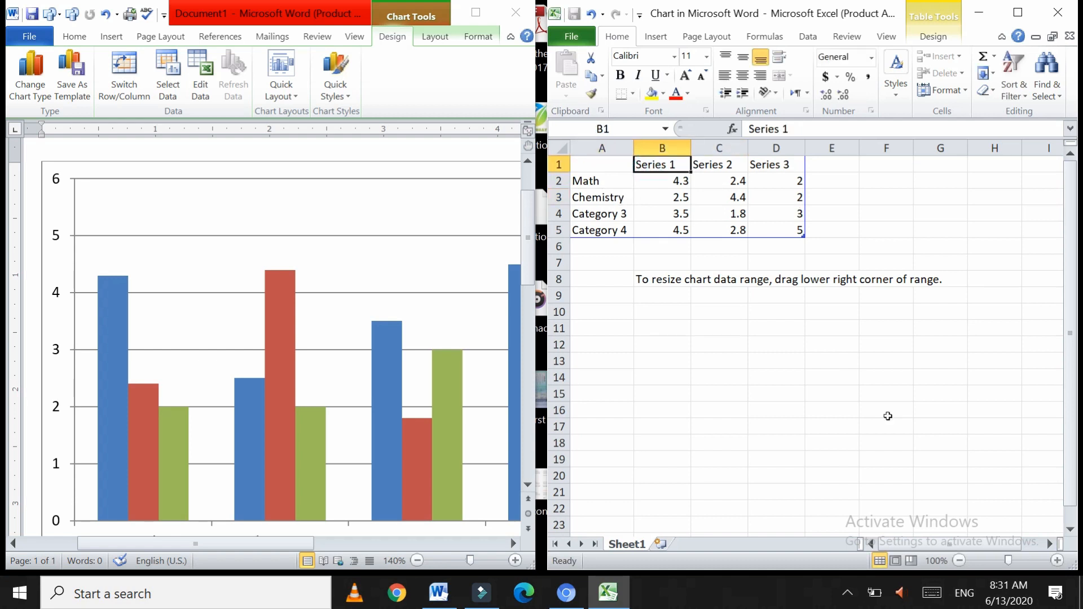
pyautogui.write('Math')
pyautogui.press('Tab')
pyautogui.write('Chemistry')
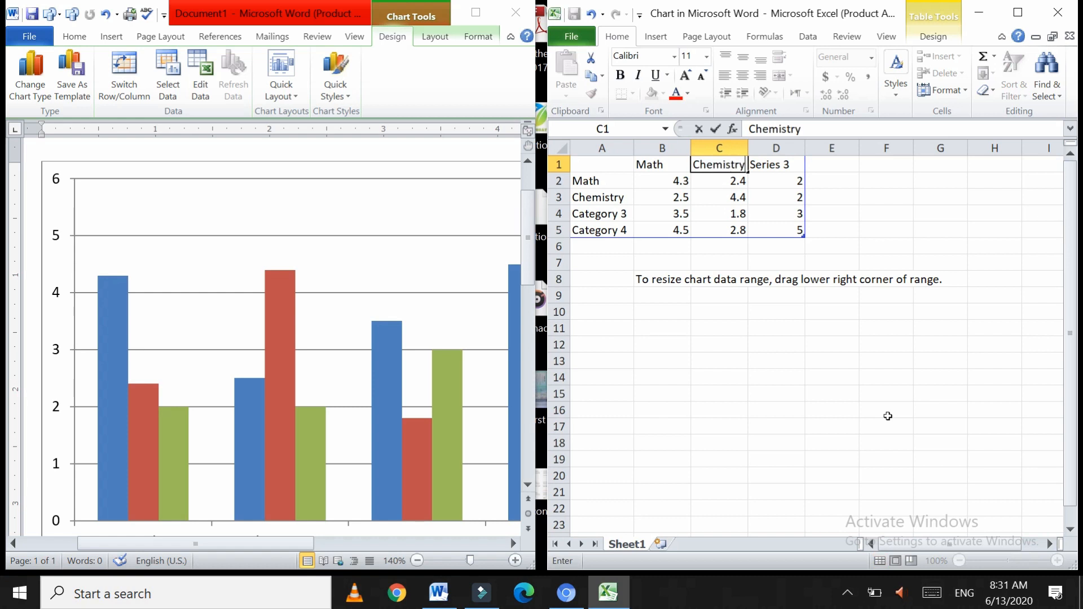
pyautogui.press('Tab')
pyautogui.write('Bio')
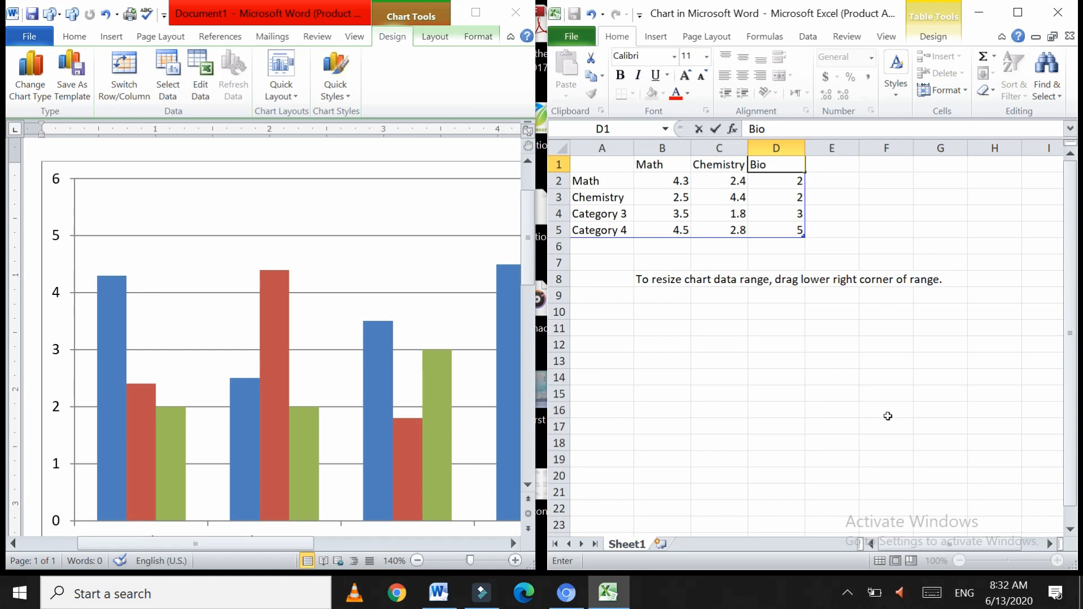
pyautogui.press('Return')
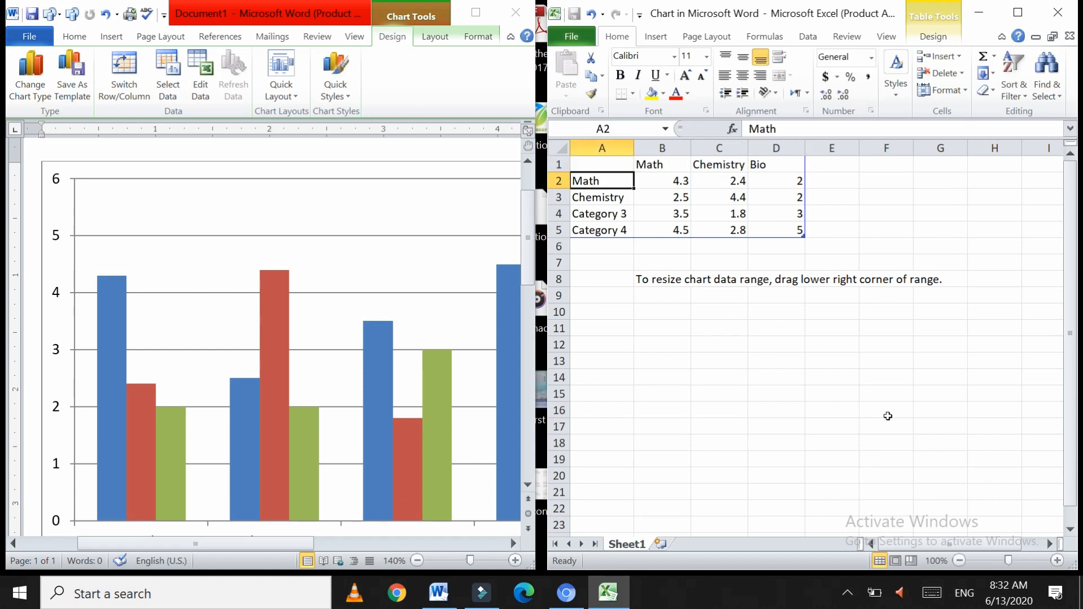
# Replace the four category labels in A2:A5 with people's first names.
pyautogui.write('Ali')
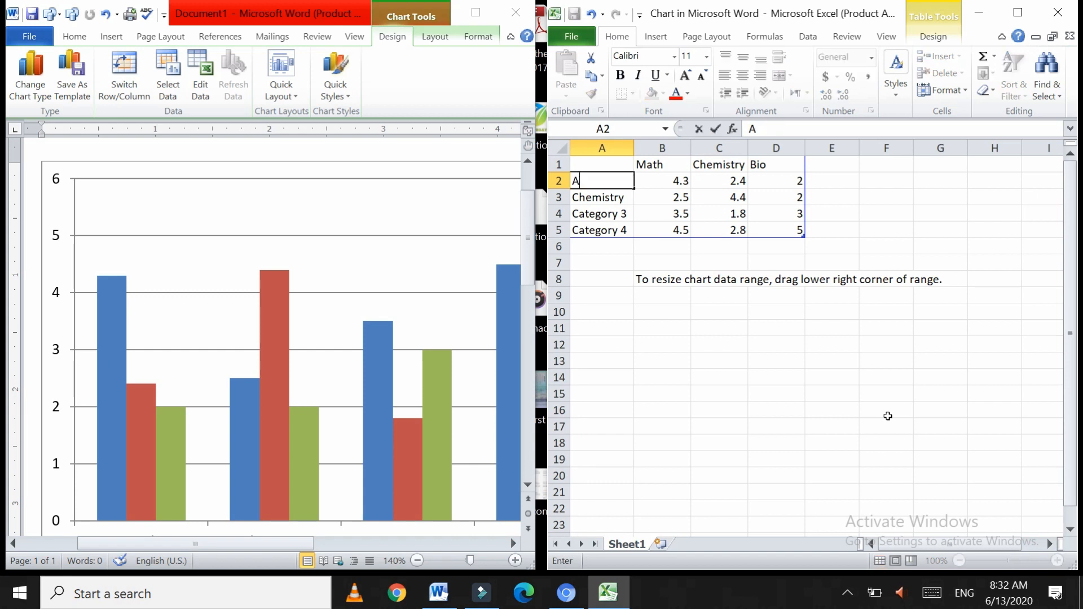
pyautogui.press('Down')
pyautogui.press('Right')
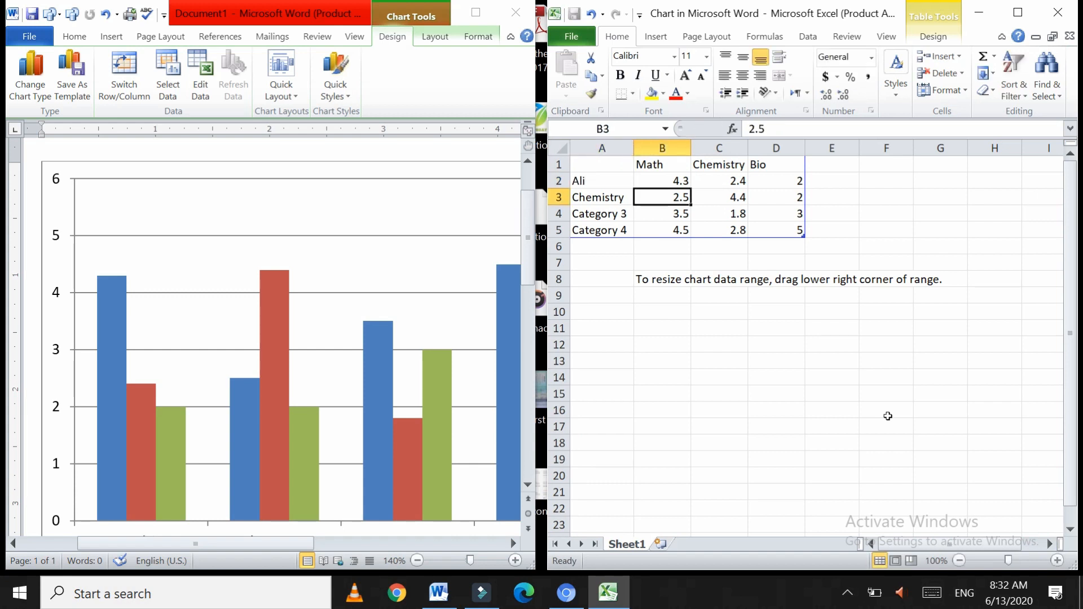
pyautogui.press('Left')
pyautogui.write('Nasik')
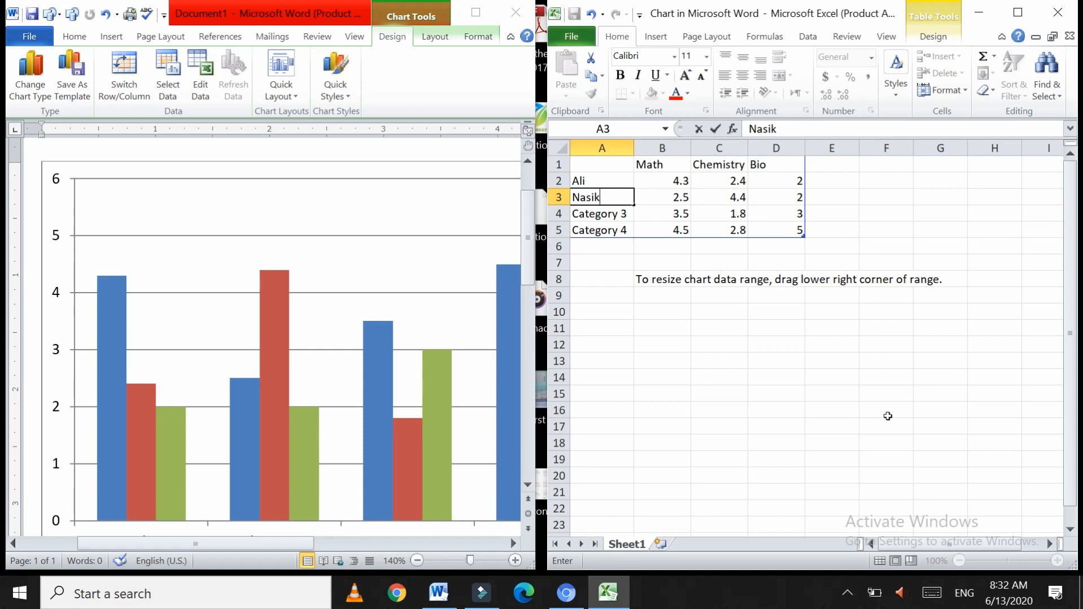
pyautogui.press('Return')
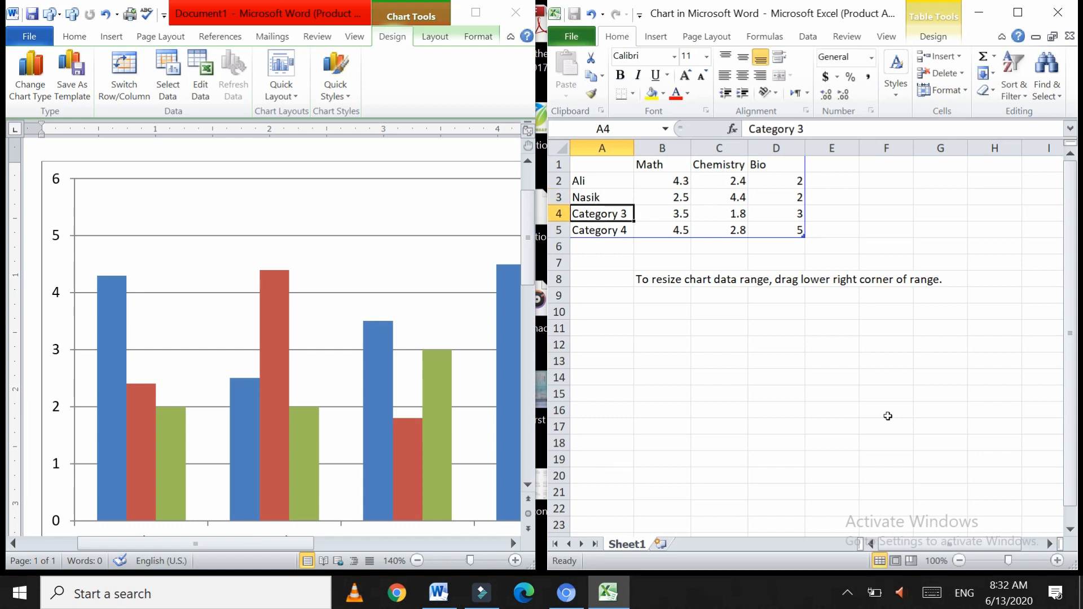
pyautogui.write('Komal')
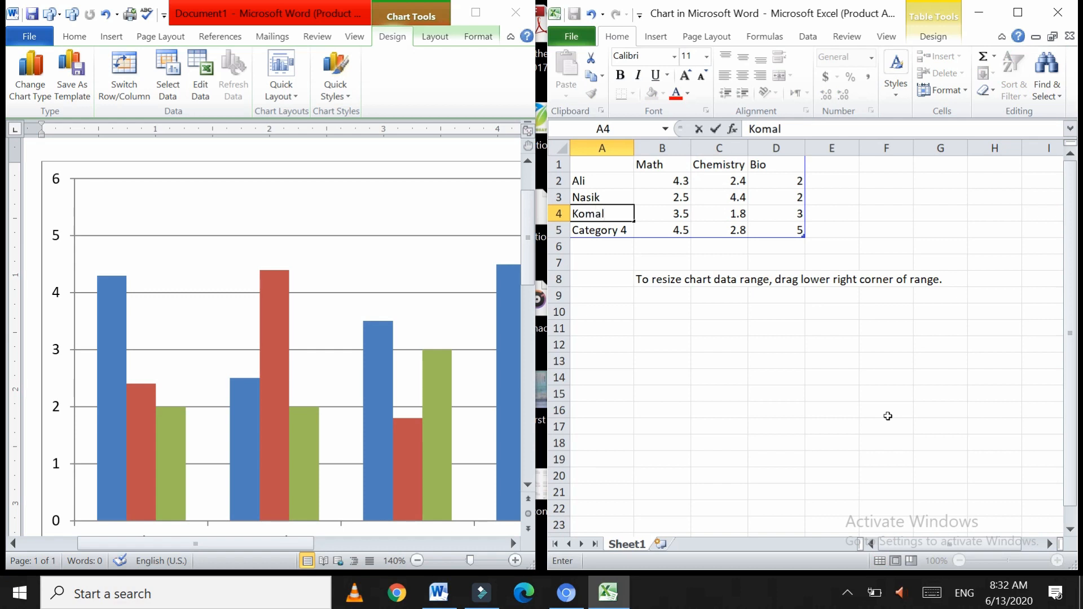
pyautogui.press('Return')
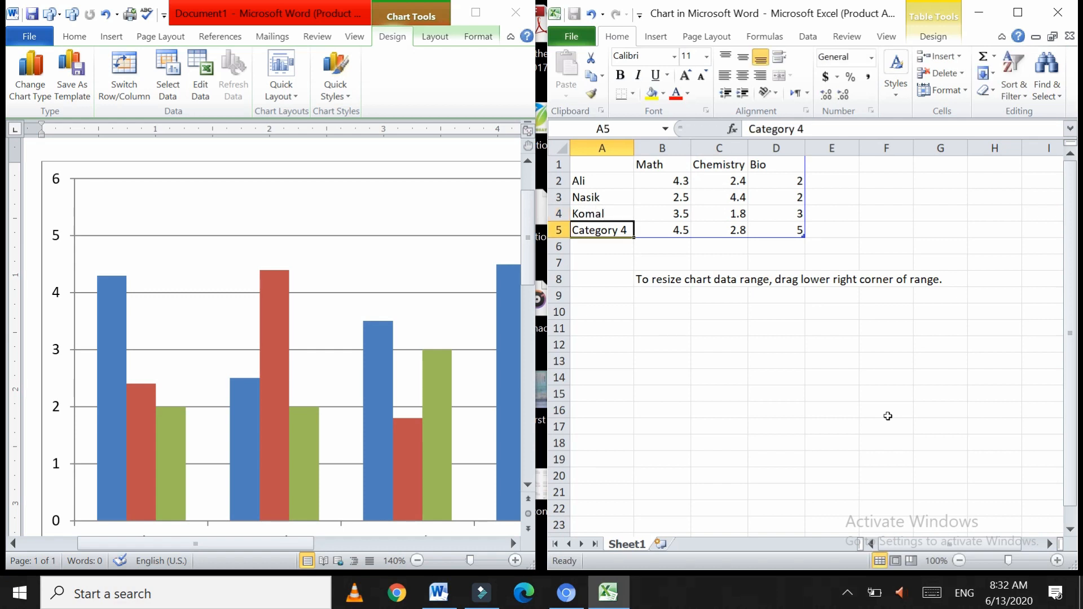
pyautogui.write('Sad')
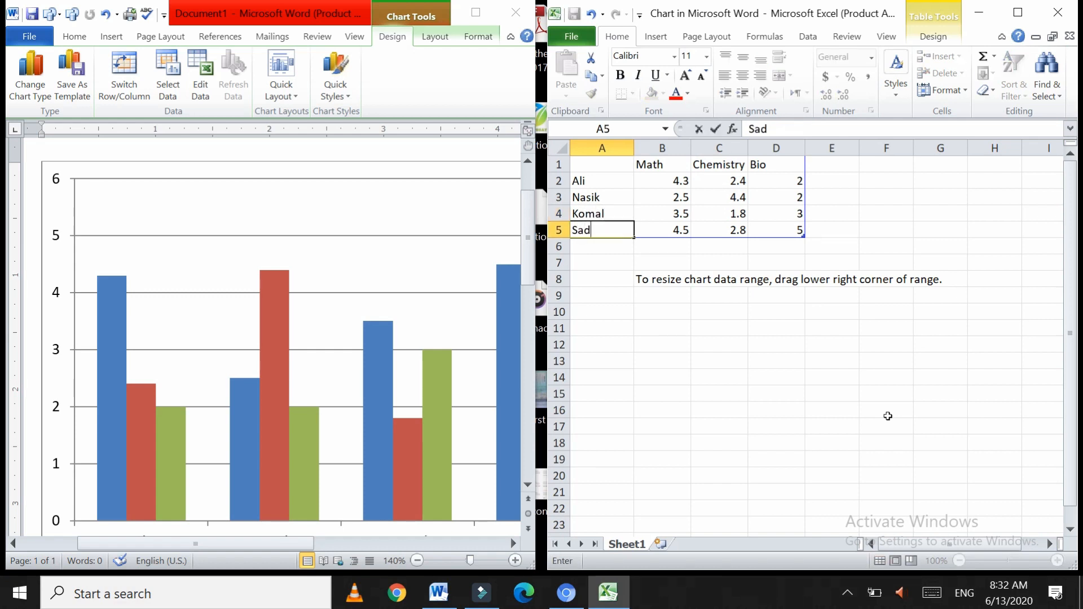
pyautogui.write('ia')
# Enter the first person's marks in row 2: Math 88, Chemistry 95 and Bio 74.
pyautogui.click(668, 180)
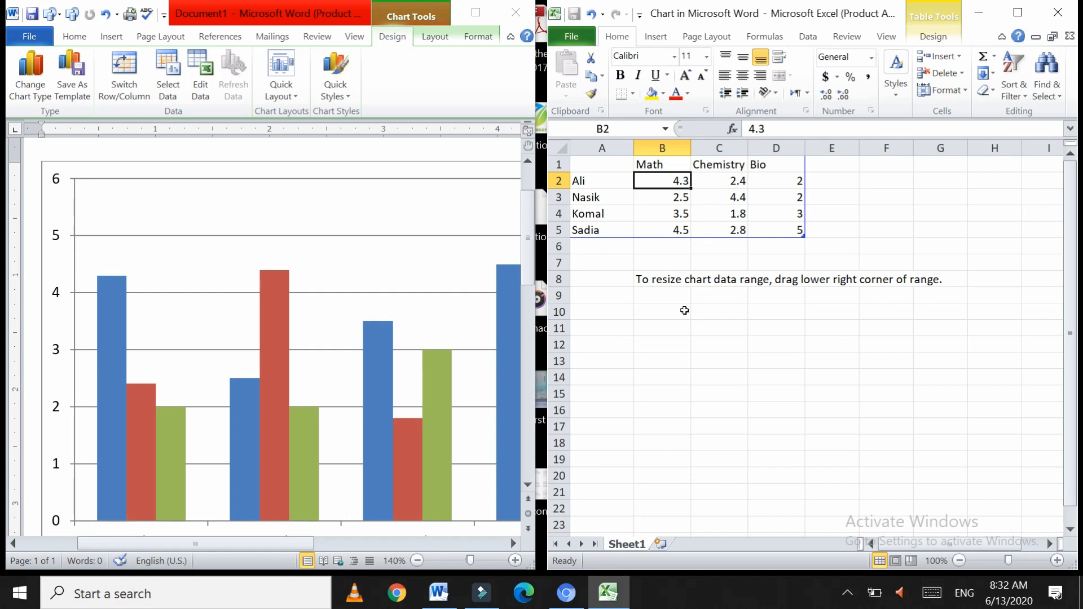
pyautogui.write('88')
pyautogui.press('Tab')
pyautogui.write('95')
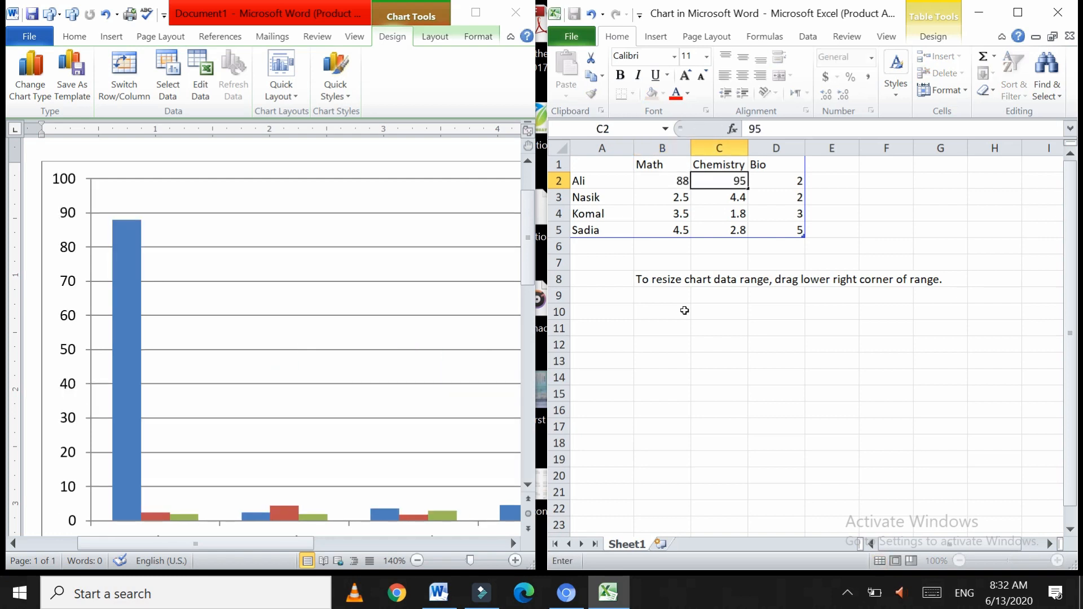
pyautogui.press('Tab')
pyautogui.write('74')
pyautogui.press('Return')
pyautogui.press('Left')
pyautogui.press('Left')
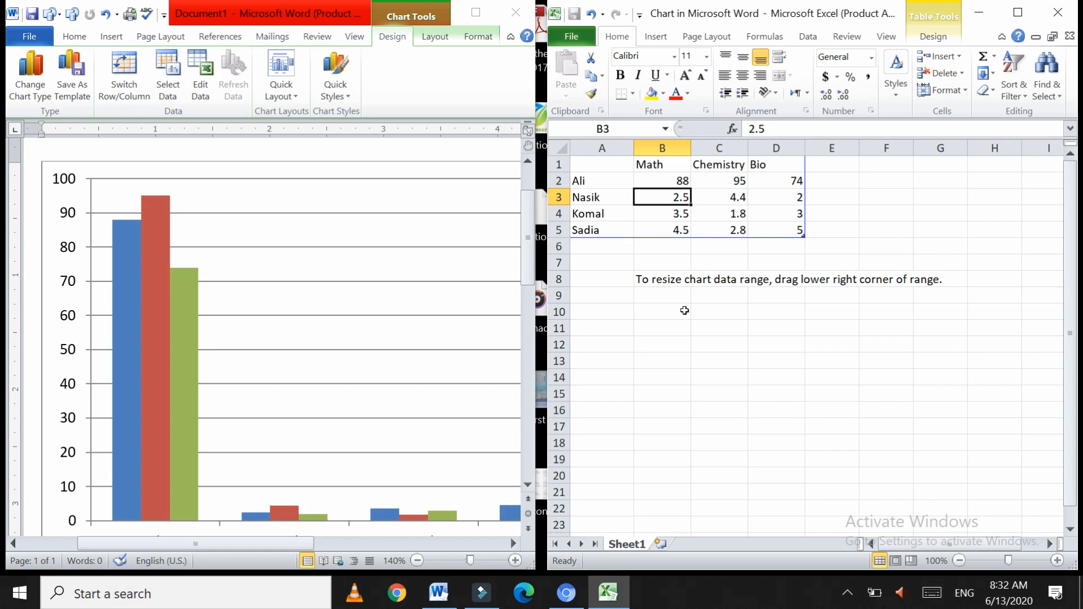
# Enter the second person's marks in row 3: Math 96, Chemistry 84 and Bio 75.
pyautogui.write('96')
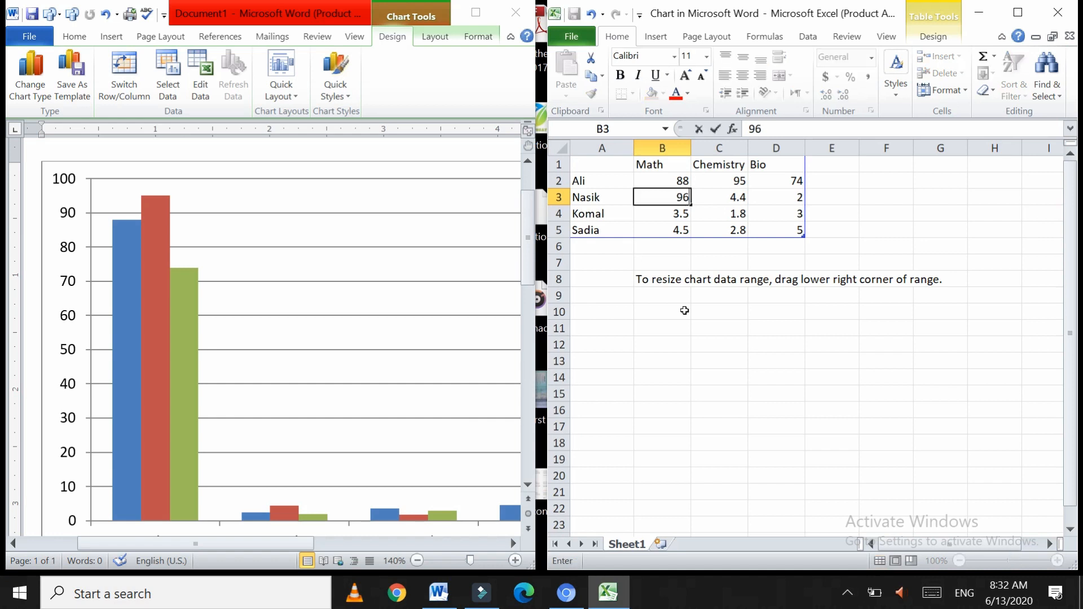
pyautogui.press('Tab')
pyautogui.write('84')
pyautogui.press('Tab')
pyautogui.write('75')
pyautogui.press('Return')
pyautogui.press('Left')
pyautogui.press('Left')
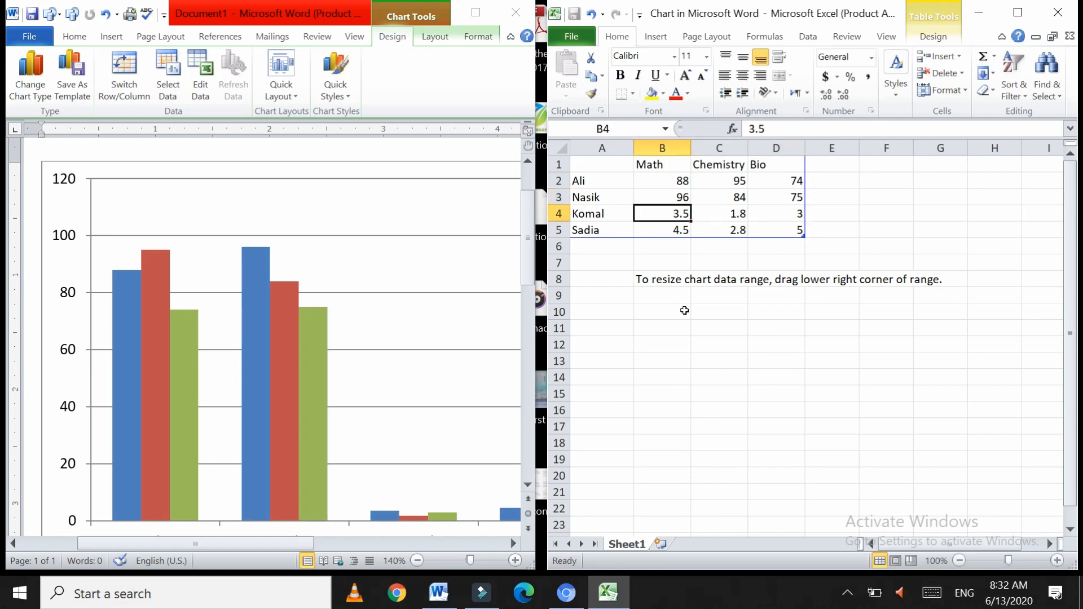
# Enter the third person's marks in row 4: Math 86, Chemistry 97 and Bio 84.
pyautogui.write('86')
pyautogui.press('Tab')
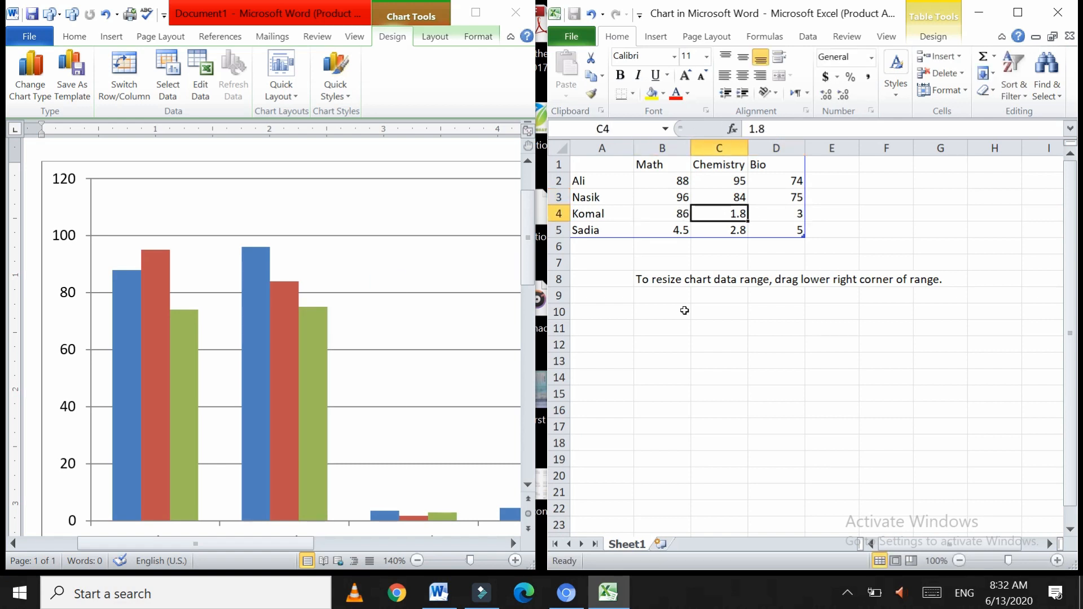
pyautogui.write('97')
pyautogui.press('Tab')
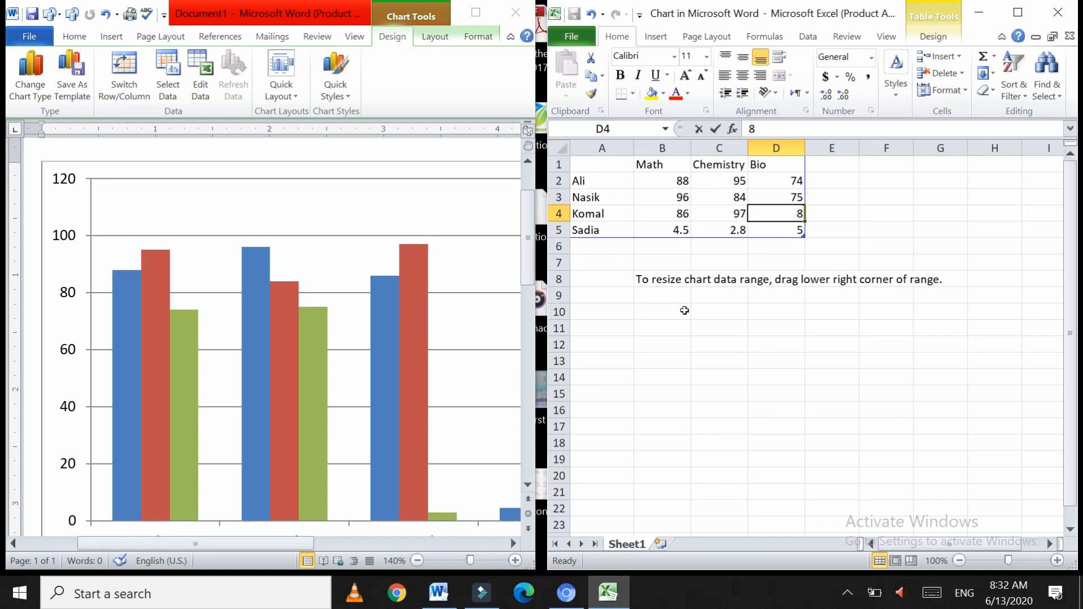
pyautogui.write('84')
pyautogui.press('Return')
pyautogui.press('Left')
pyautogui.press('Left')
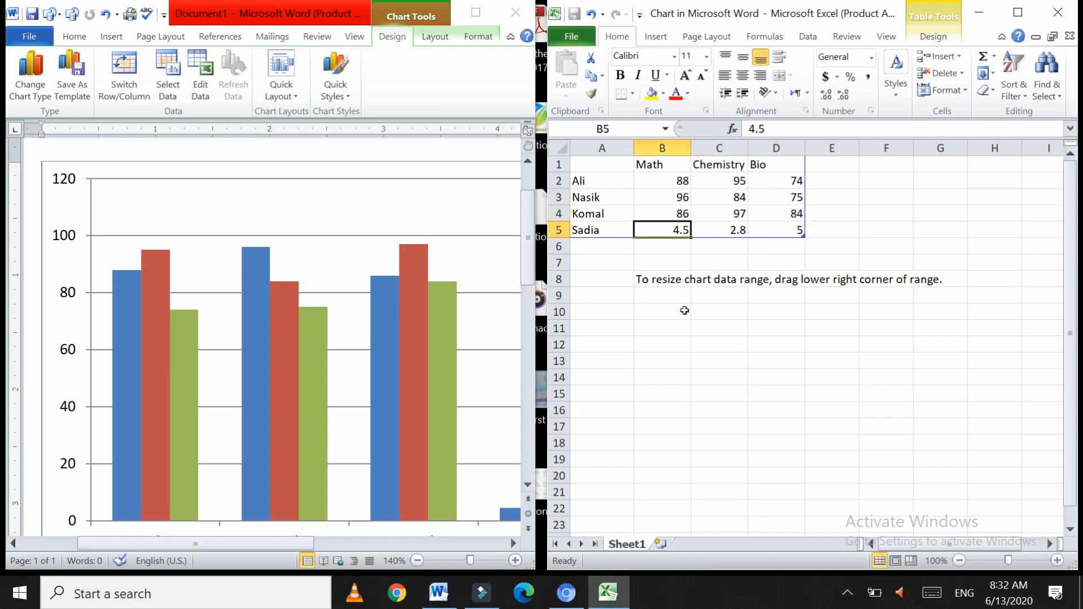
# Enter the fourth person's marks in row 5: Math 99, Chemistry 89 and Bio 97.
pyautogui.write('99')
pyautogui.press('Tab')
pyautogui.write('89')
pyautogui.press('Tab')
pyautogui.write('97')
pyautogui.press('Up')
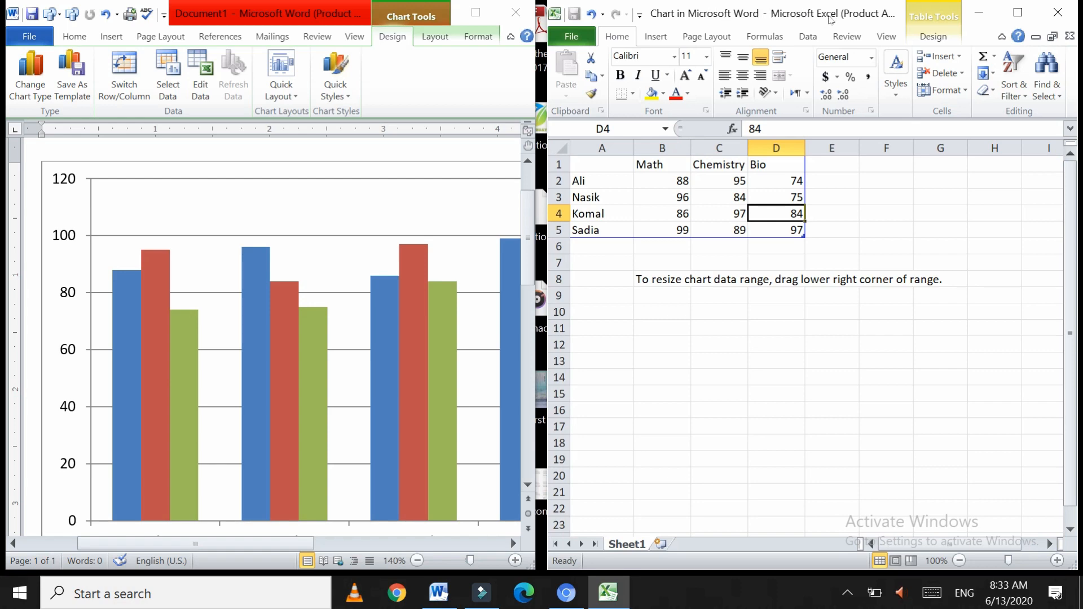
# Close the chart's data sheet and select the chart legend in the document.
pyautogui.click(1057, 12)
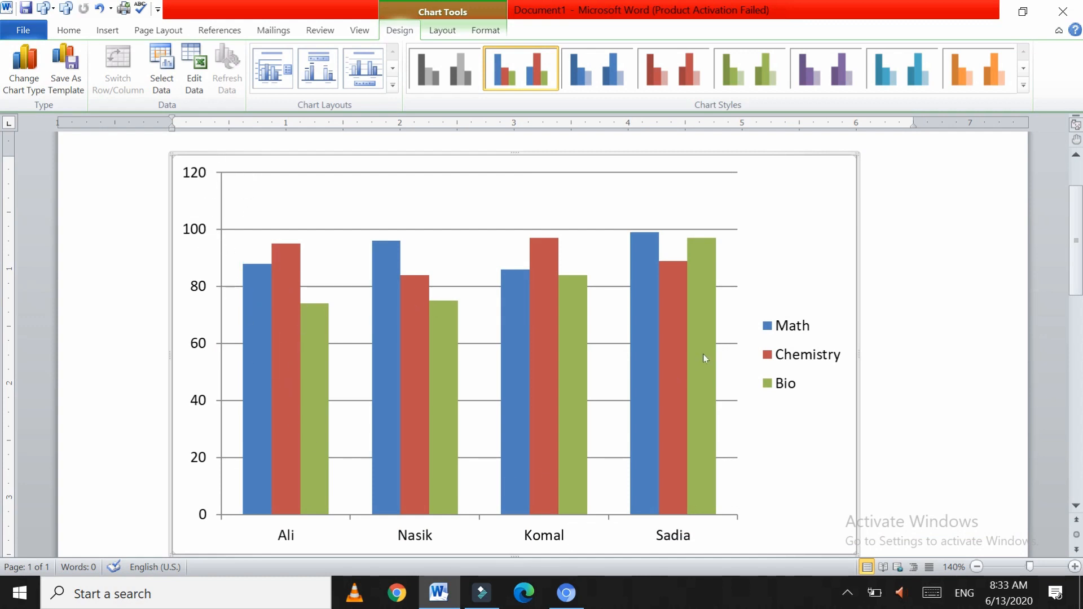
pyautogui.click(768, 327)
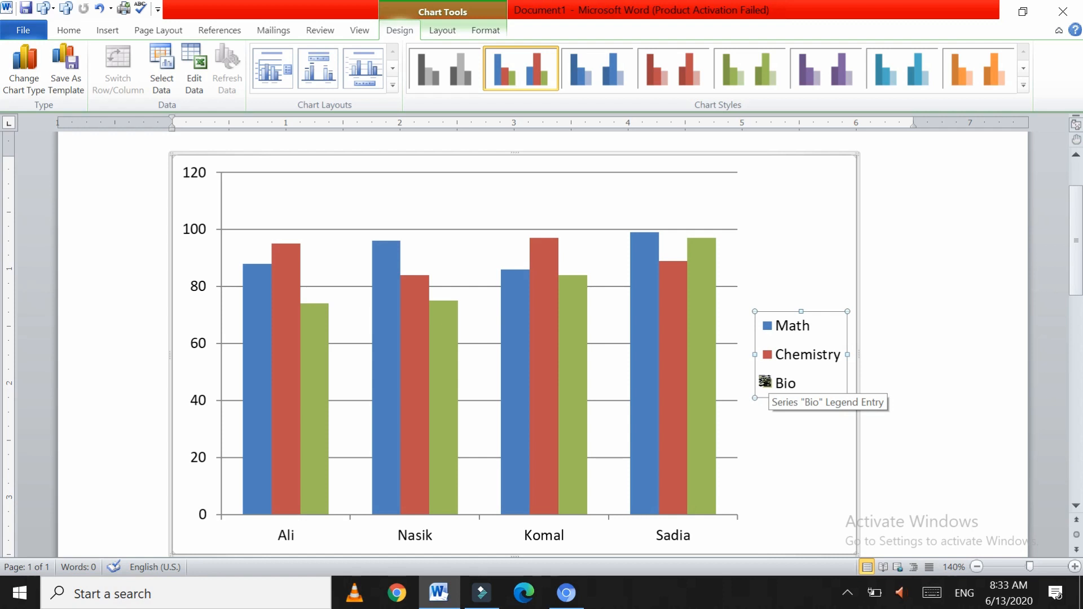
pyautogui.click(764, 327)
pyautogui.click(766, 325)
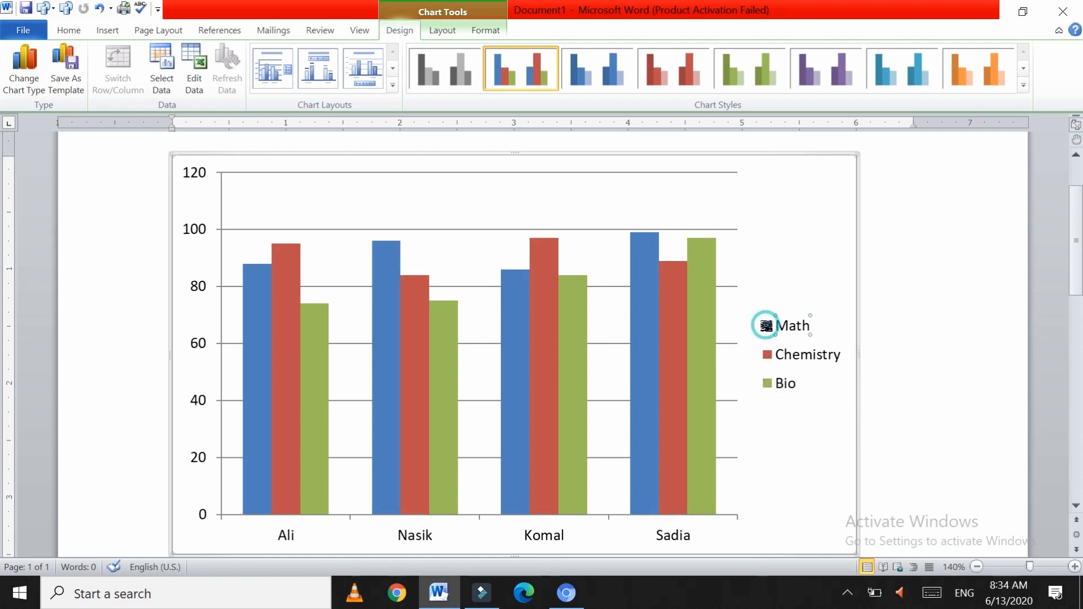
pyautogui.click(766, 326)
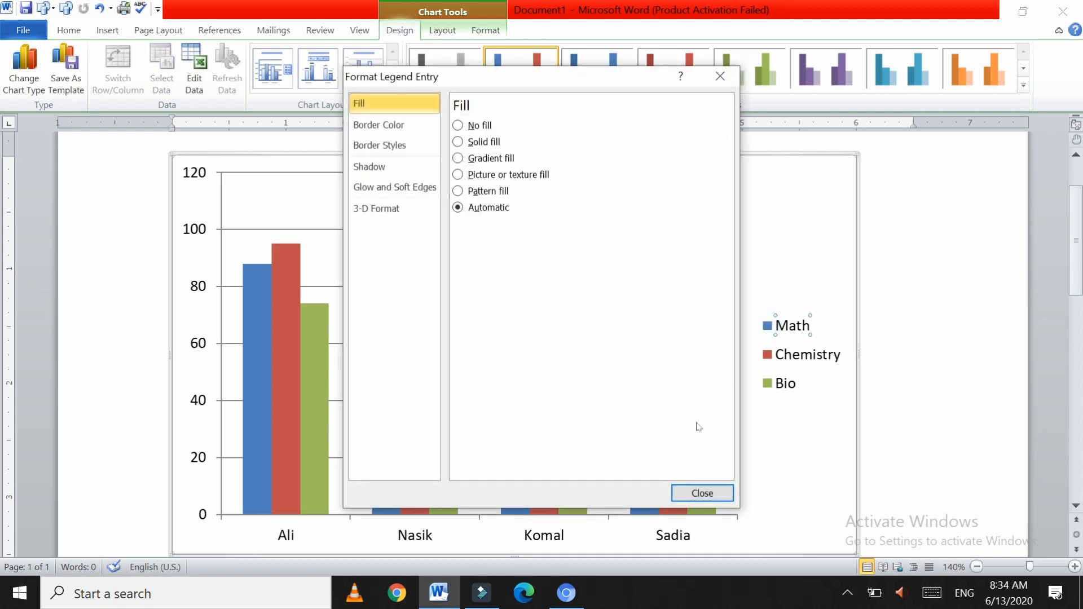
pyautogui.click(699, 491)
# Open the formatting of the Math legend entry and give it a solid orange fill.
pyautogui.click(768, 325)
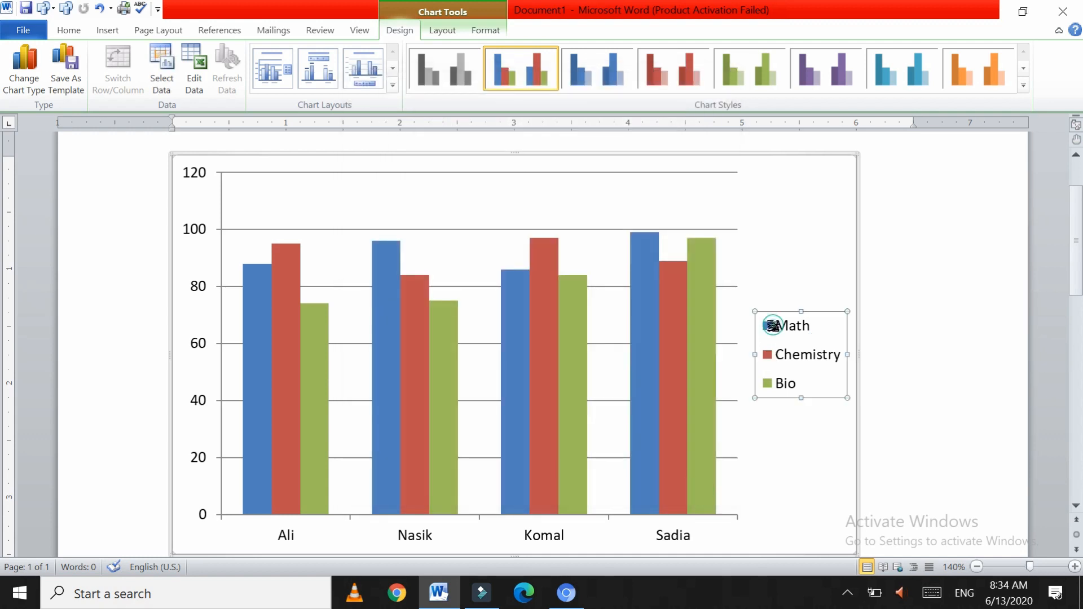
pyautogui.click(768, 325)
pyautogui.doubleClick(766, 326)
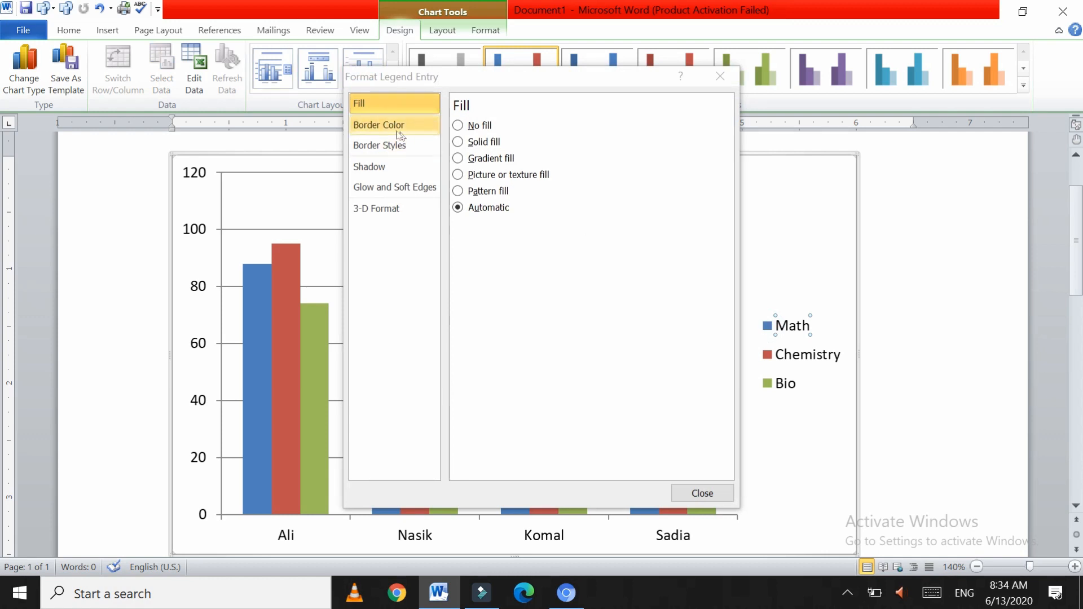
pyautogui.click(381, 101)
pyautogui.click(458, 141)
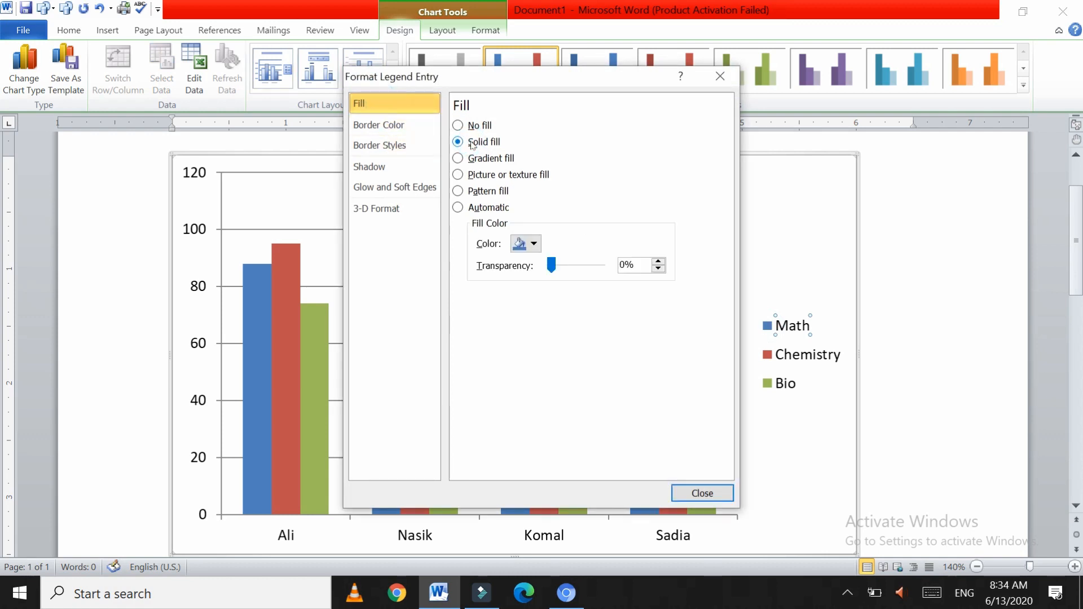
pyautogui.click(523, 245)
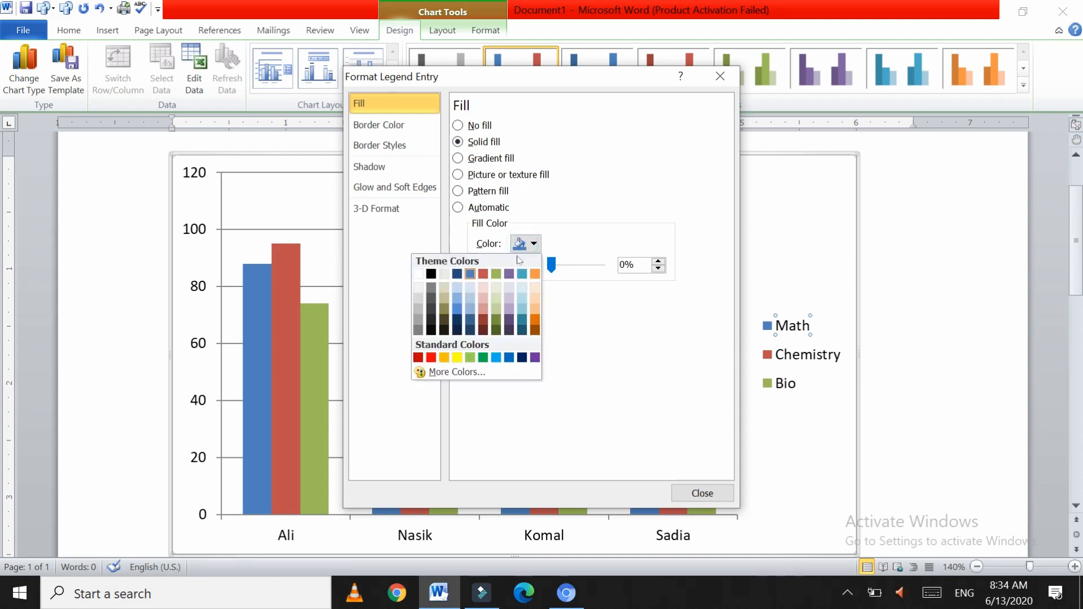
pyautogui.click(444, 358)
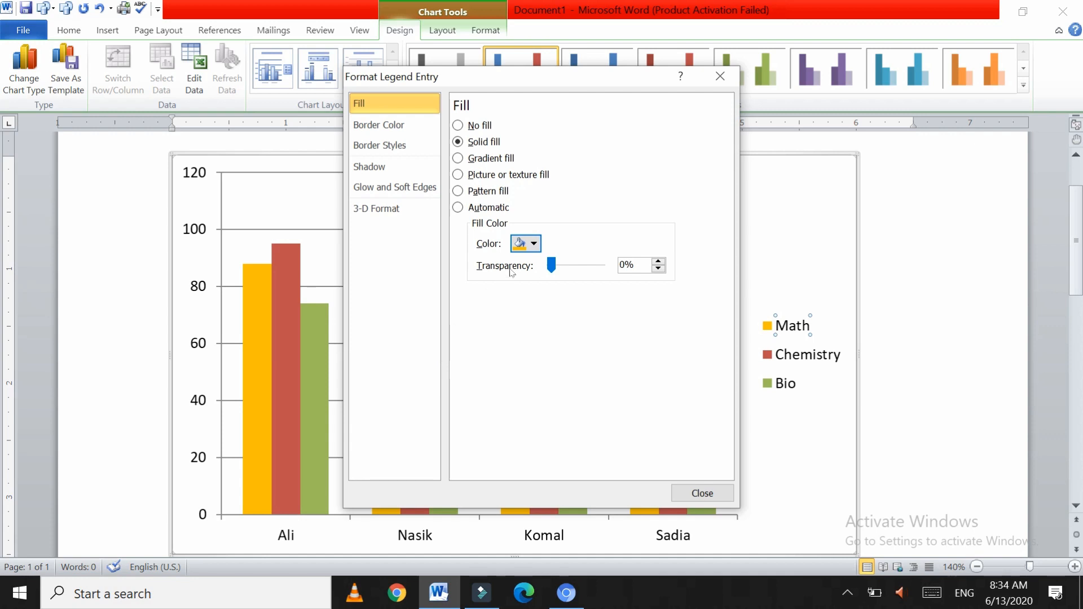
# Change the Math legend entry's fill to dark aqua with 29% transparency and finish formatting it.
pyautogui.click(533, 244)
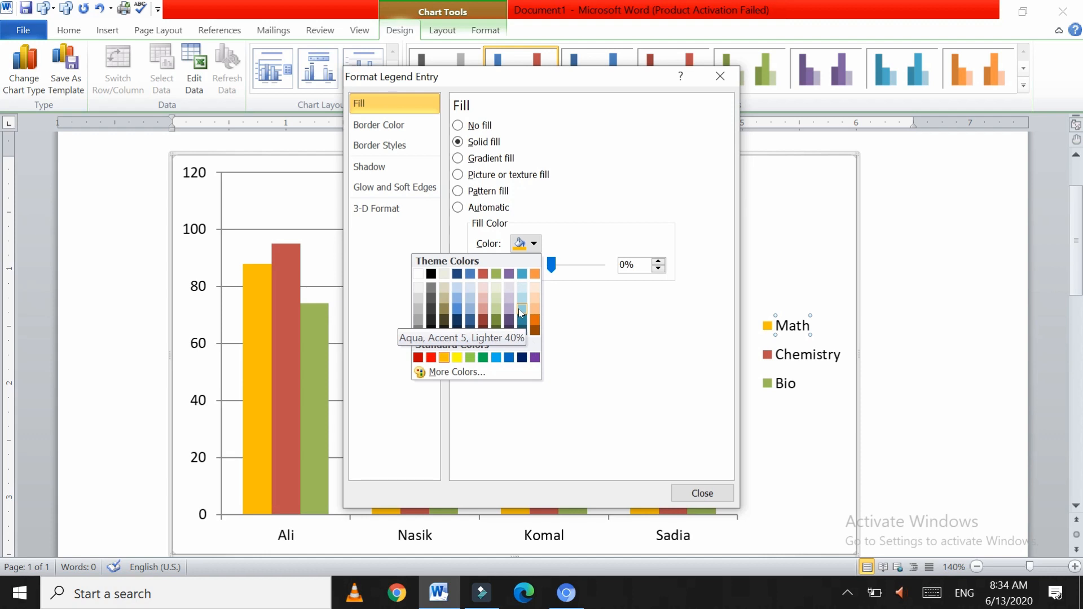
pyautogui.click(521, 321)
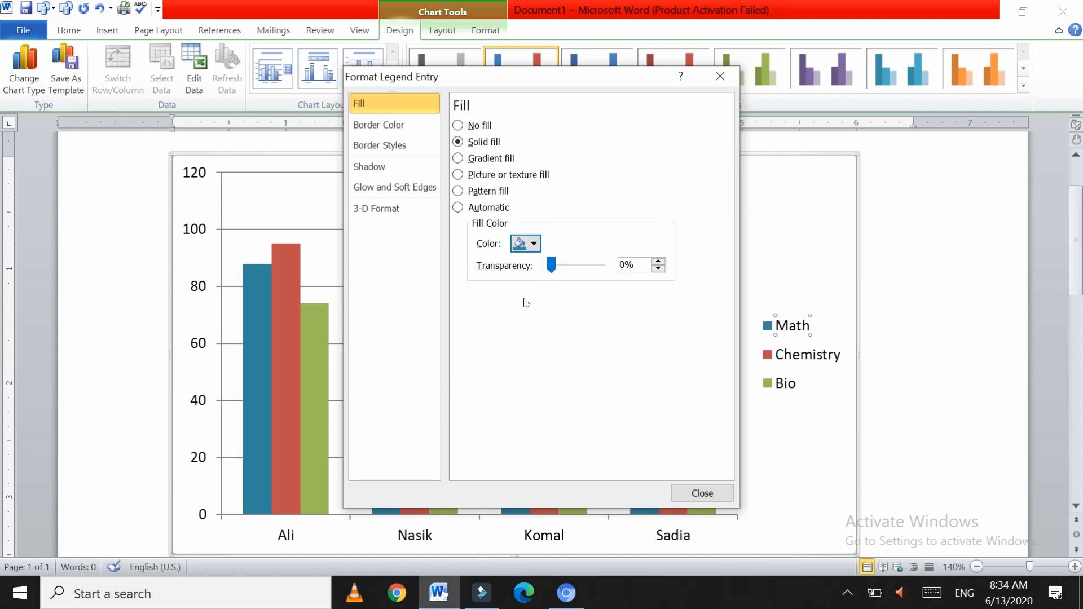
pyautogui.moveTo(551, 265)
pyautogui.mouseDown()
pyautogui.moveTo(571, 267)
pyautogui.moveTo(557, 266)
pyautogui.mouseUp()
pyautogui.click(557, 267)
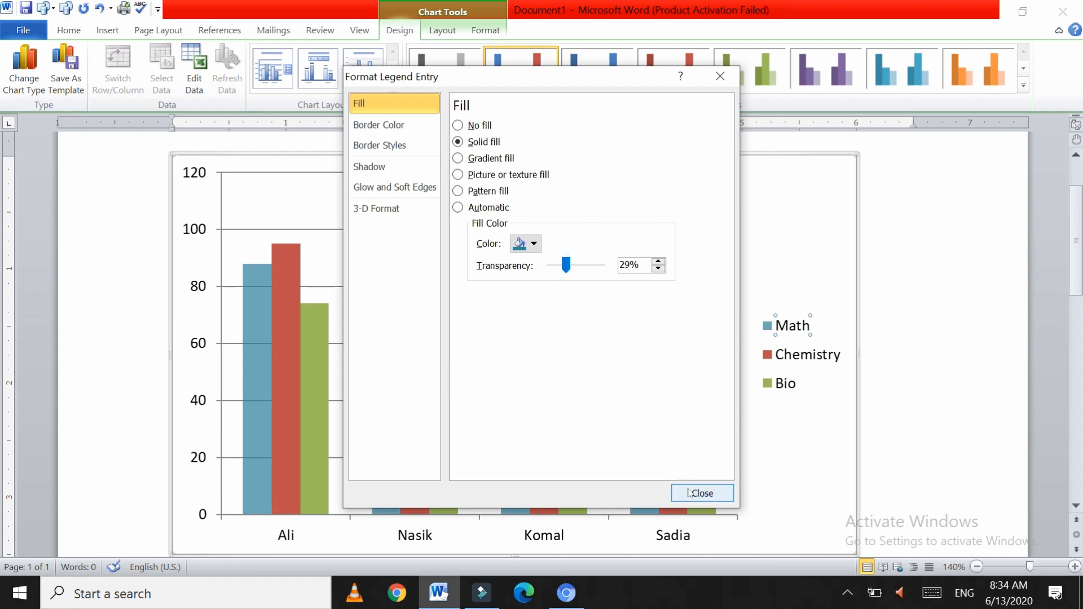
pyautogui.click(702, 493)
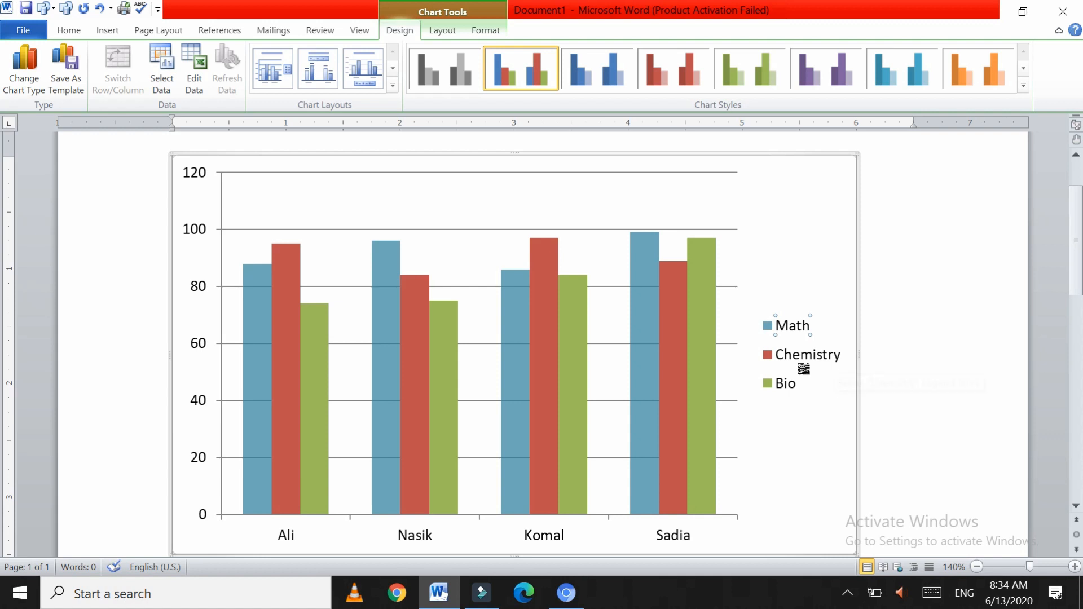
# Open the formatting of the chart area and give it a solid dark aqua fill.
pyautogui.scroll(-1, 781, 355)
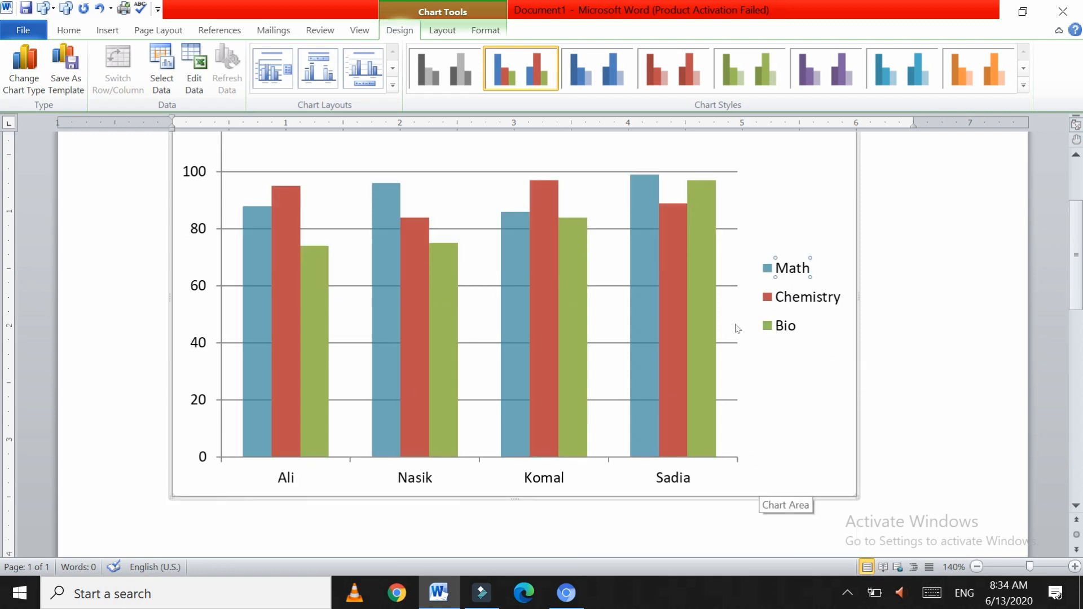
pyautogui.moveTo(698, 353)
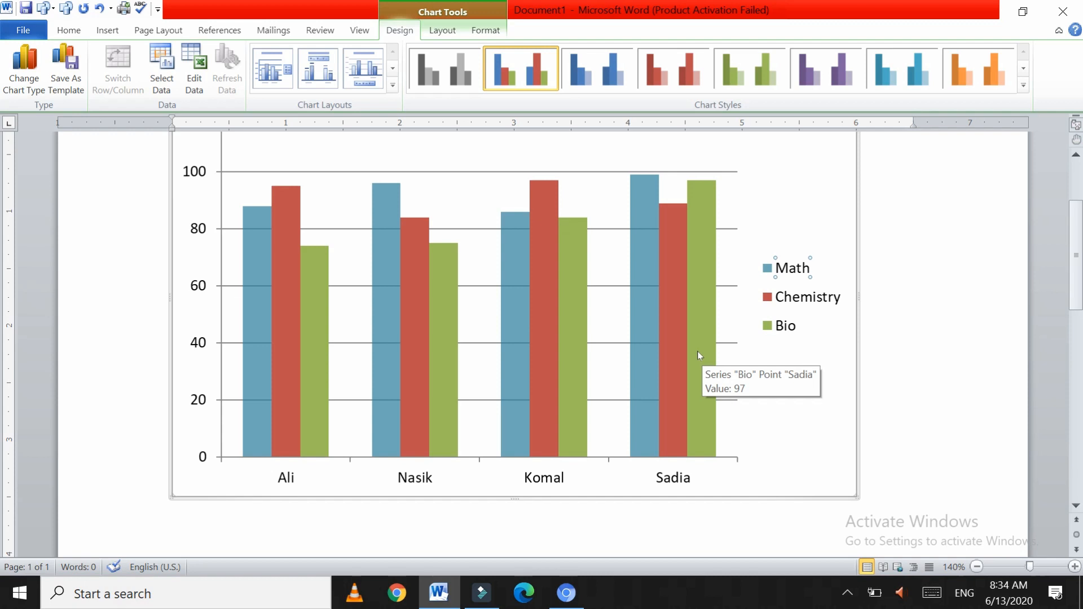
pyautogui.moveTo(680, 334)
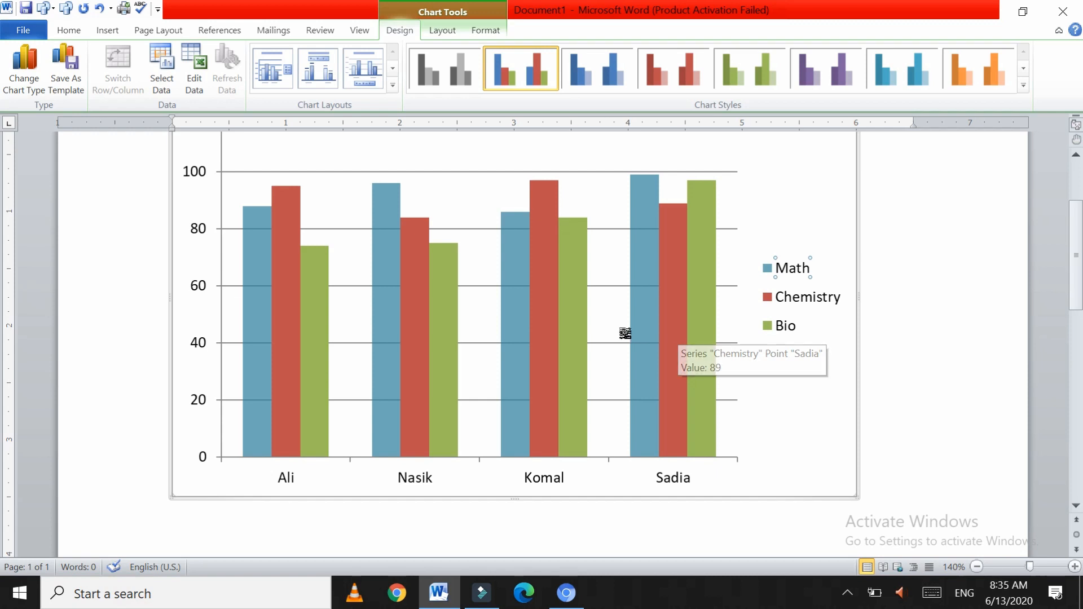
pyautogui.moveTo(642, 333)
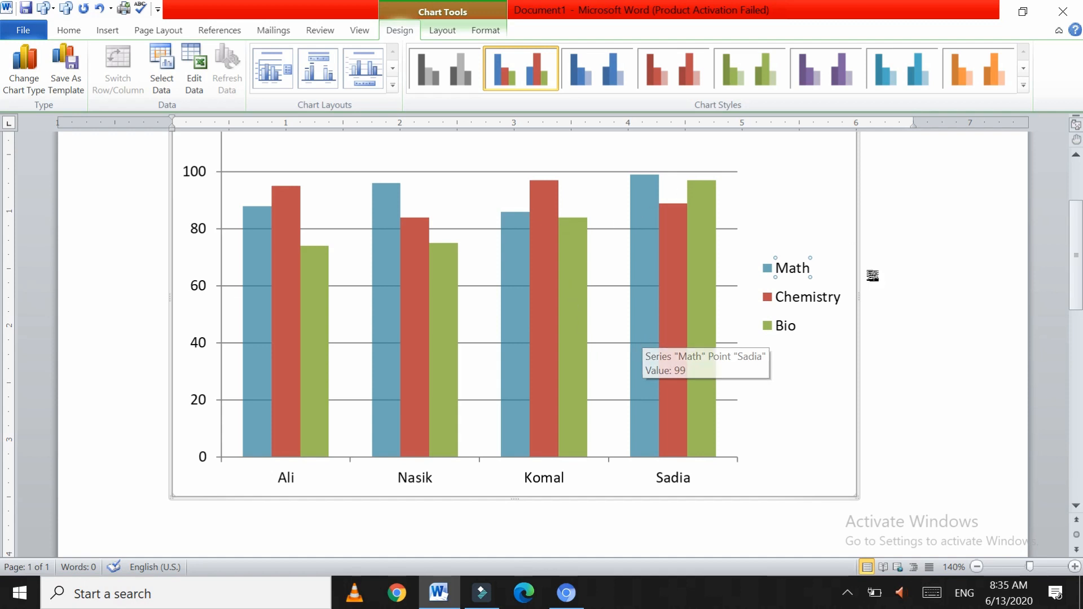
pyautogui.rightClick(808, 190)
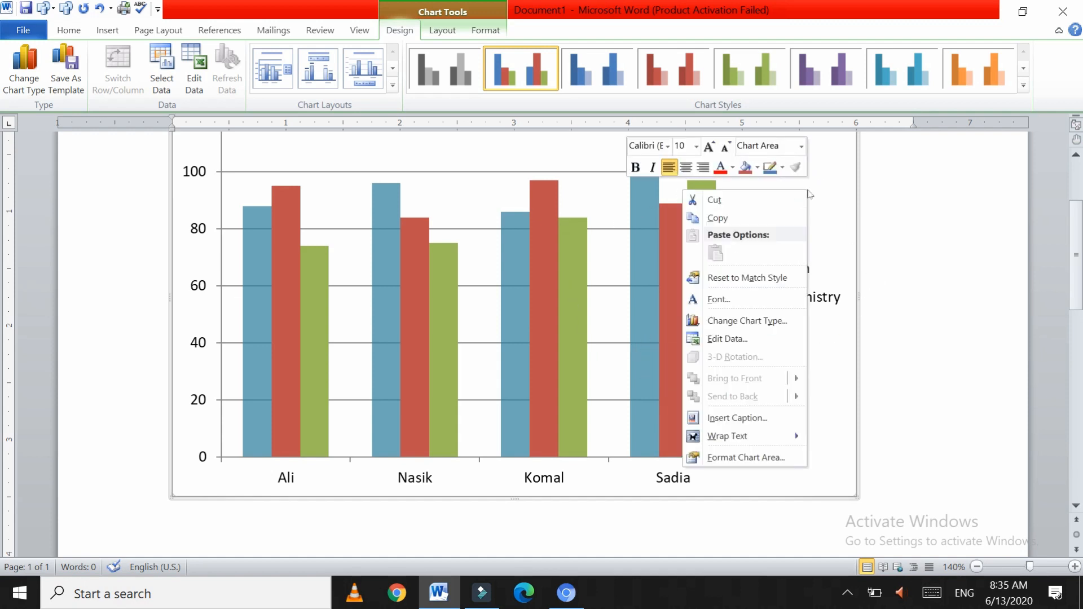
pyautogui.click(759, 466)
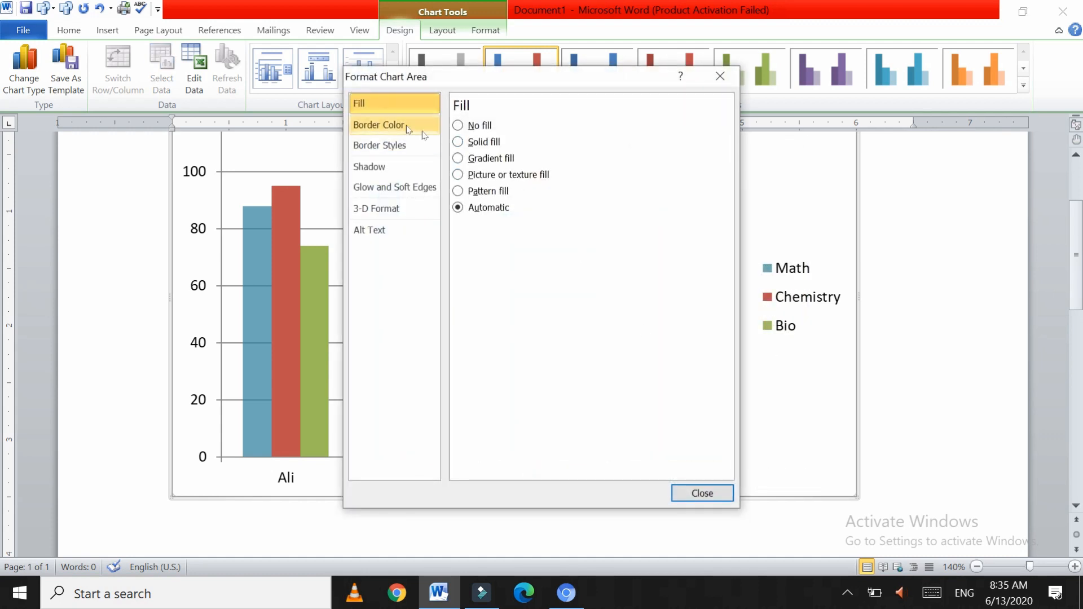
pyautogui.click(474, 143)
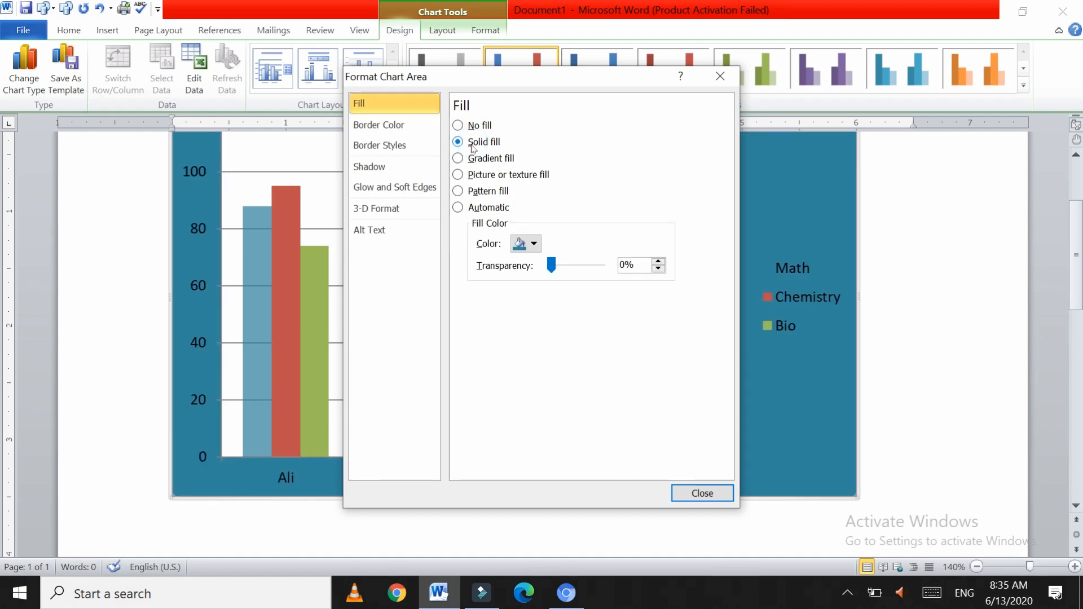
# Raise the transparency of the chart area's fill to a pale blue tint and finish formatting it.
pyautogui.click(598, 266)
pyautogui.click(596, 266)
pyautogui.click(596, 267)
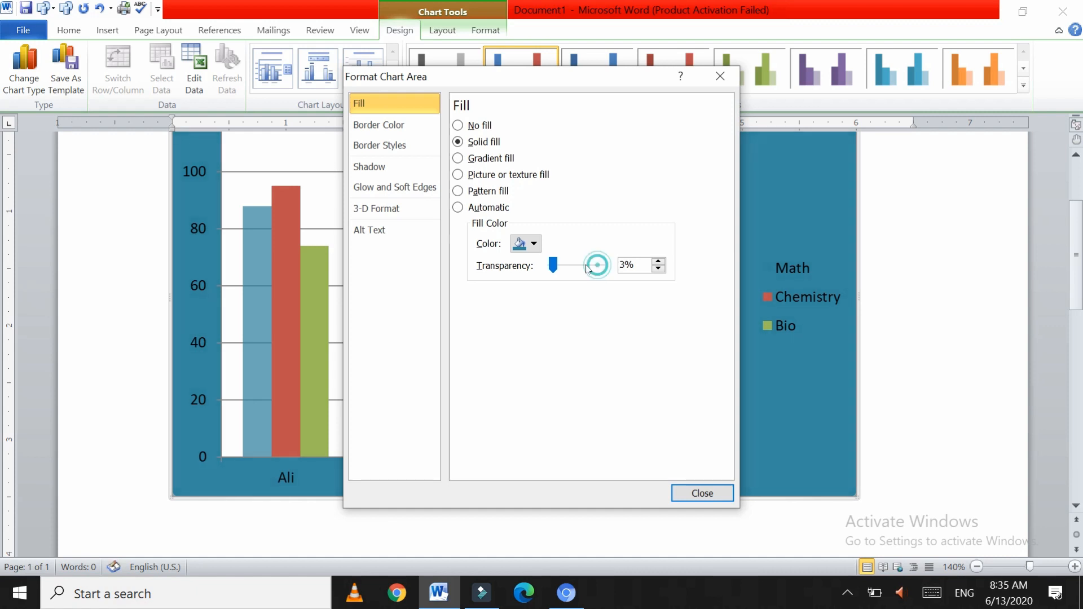
pyautogui.click(590, 267)
pyautogui.click(589, 266)
pyautogui.click(586, 268)
pyautogui.click(586, 268)
pyautogui.click(586, 268)
pyautogui.click(592, 271)
pyautogui.click(598, 271)
pyautogui.click(601, 270)
pyautogui.click(601, 271)
pyautogui.click(600, 270)
pyautogui.click(598, 270)
pyautogui.click(598, 269)
pyautogui.click(599, 271)
pyautogui.click(599, 270)
pyautogui.click(599, 270)
pyautogui.click(599, 270)
pyautogui.click(599, 270)
pyautogui.click(698, 493)
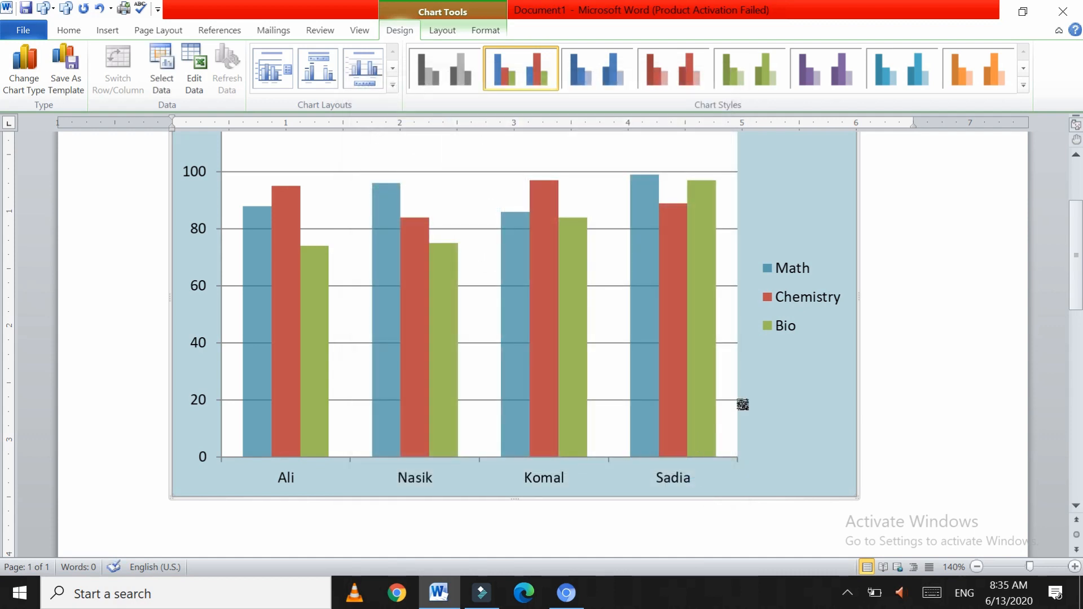
# Format the plot area with a solid dark aqua fill at 46% transparency.
pyautogui.rightClick(715, 157)
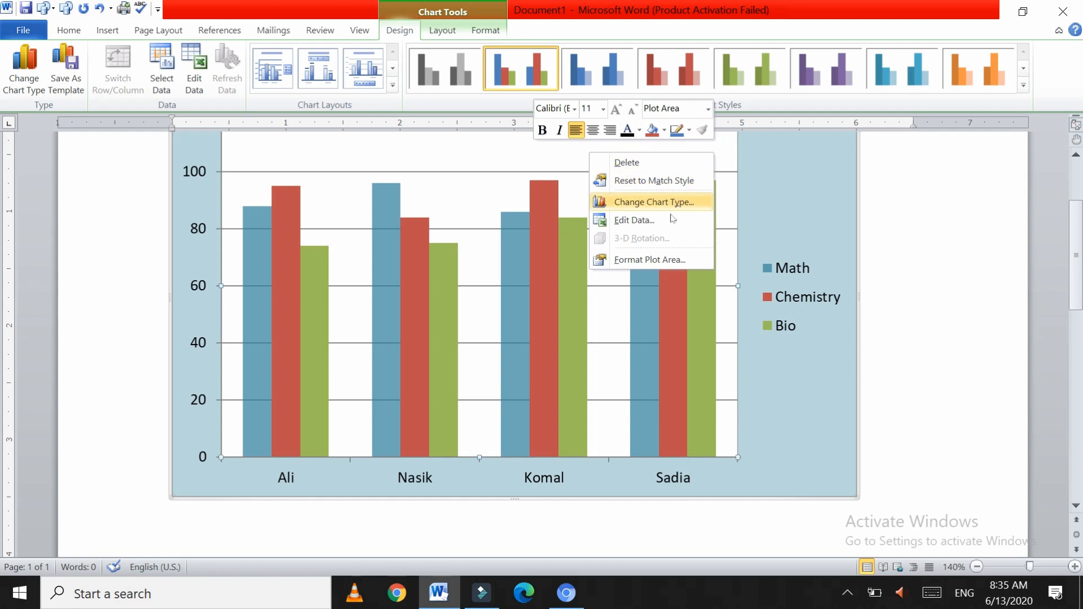
pyautogui.click(664, 260)
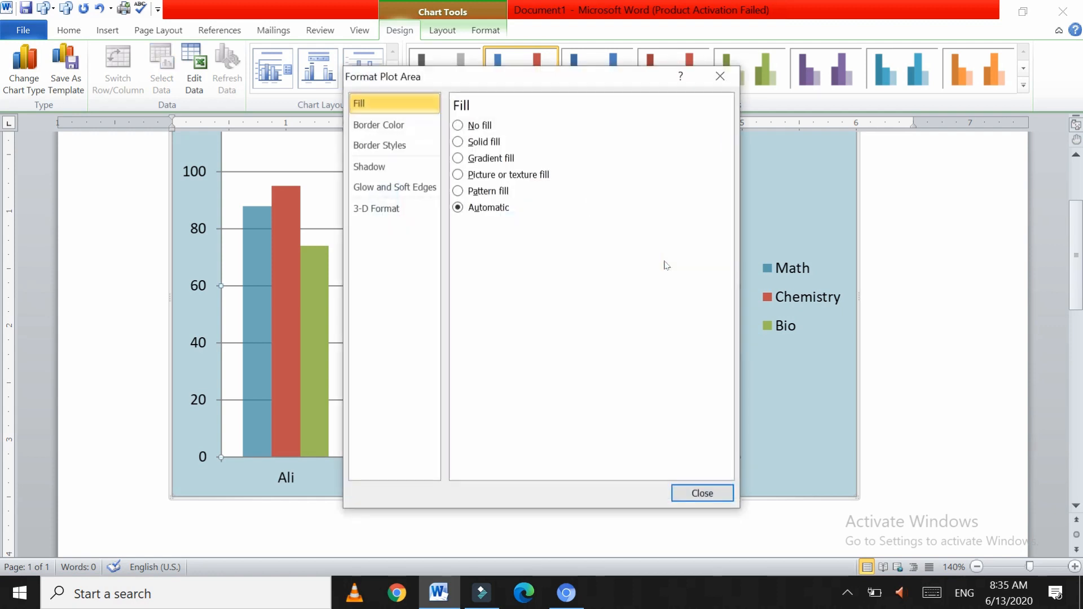
pyautogui.click(459, 142)
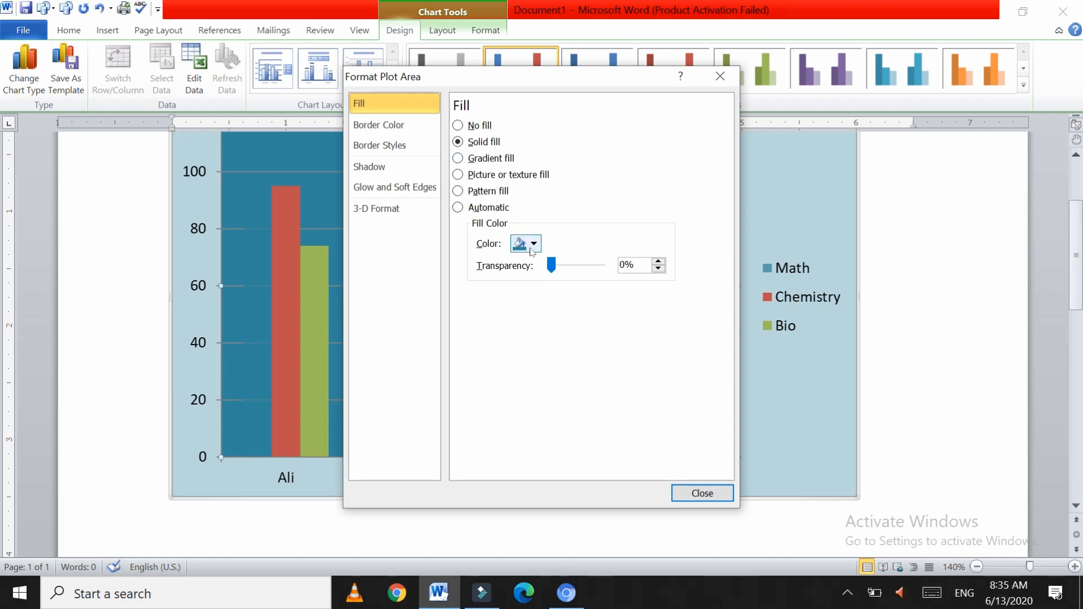
pyautogui.click(569, 266)
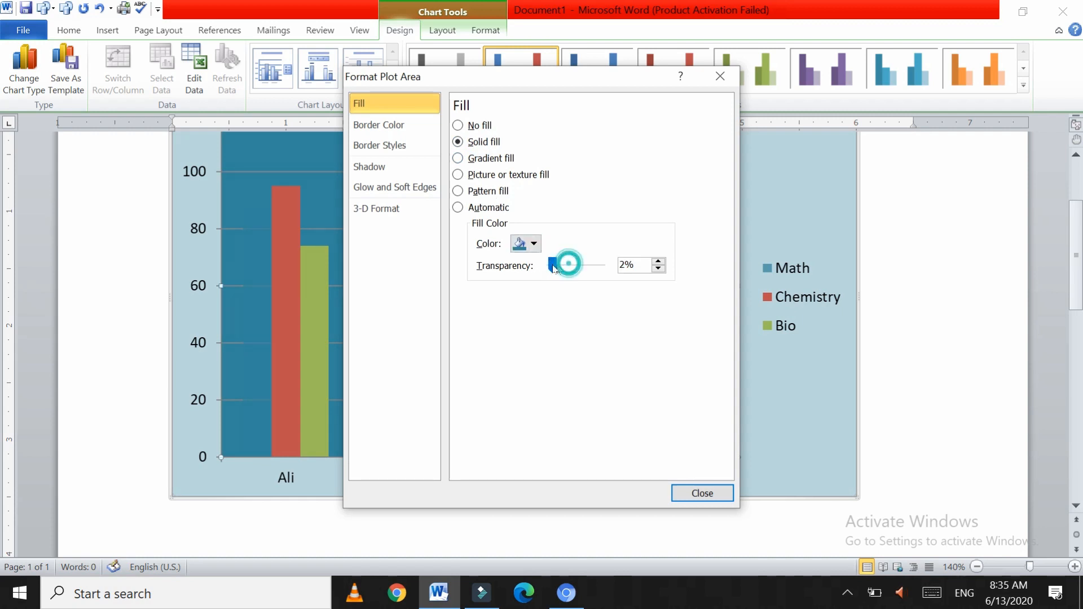
pyautogui.moveTo(553, 266); pyautogui.dragTo(575, 271)
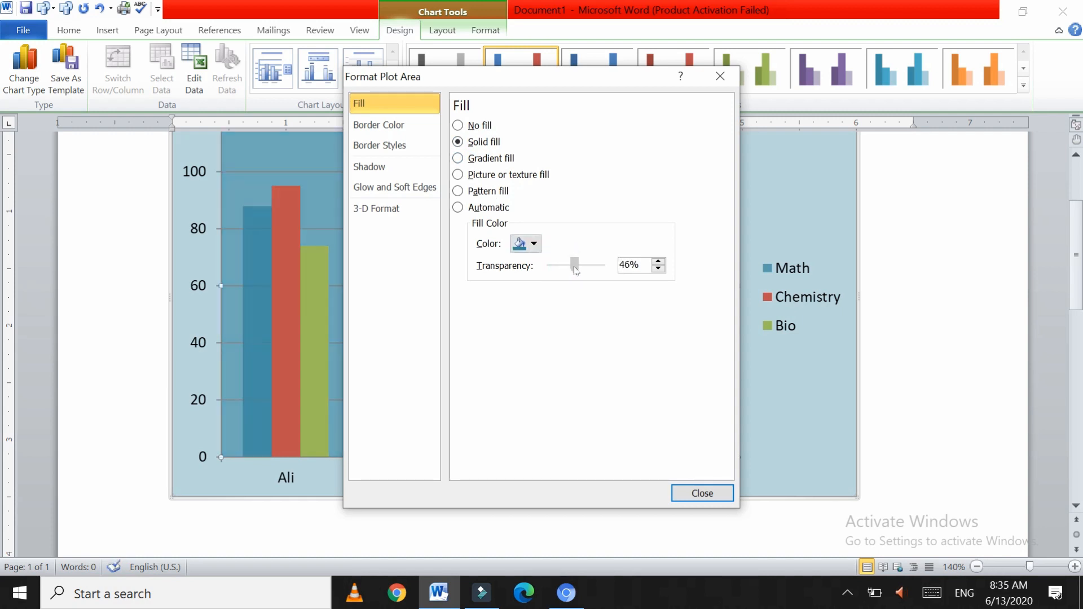
pyautogui.click(699, 494)
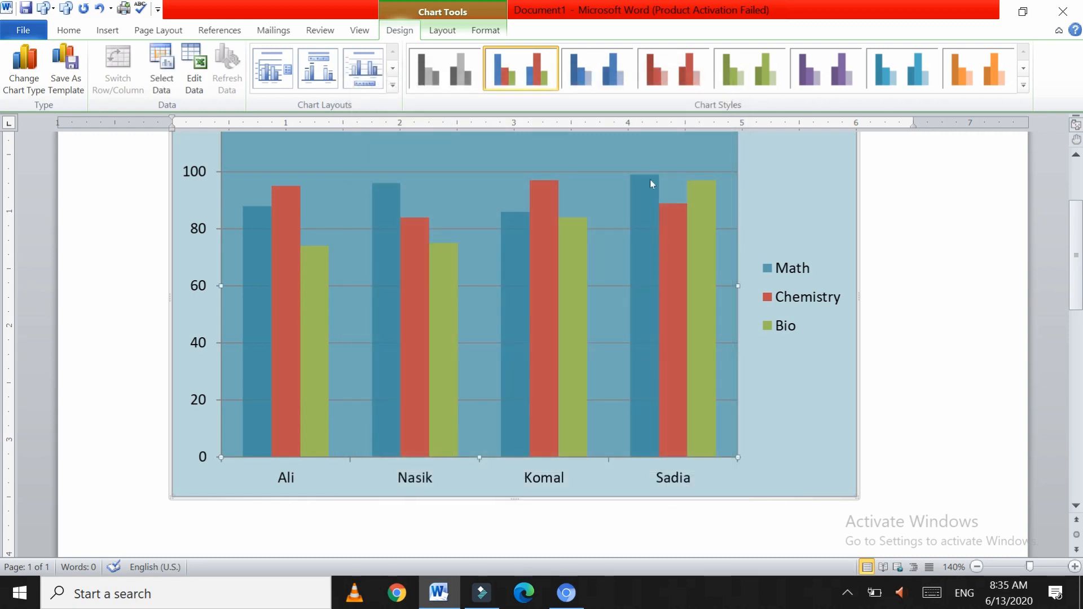
# Open the fill formatting options of the Math data series.
pyautogui.moveTo(661, 421)
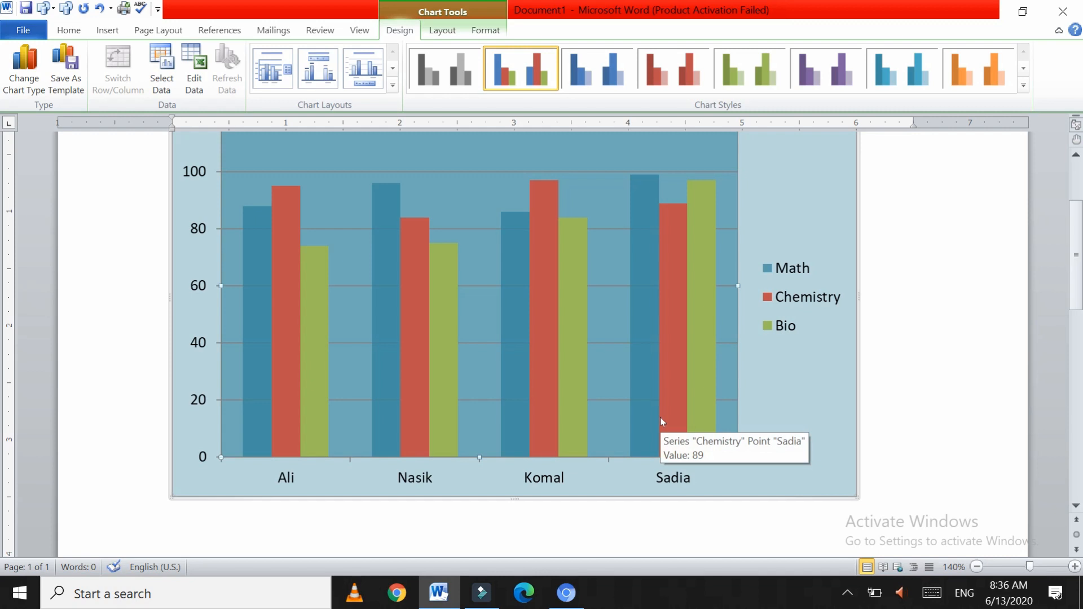
pyautogui.rightClick(642, 394)
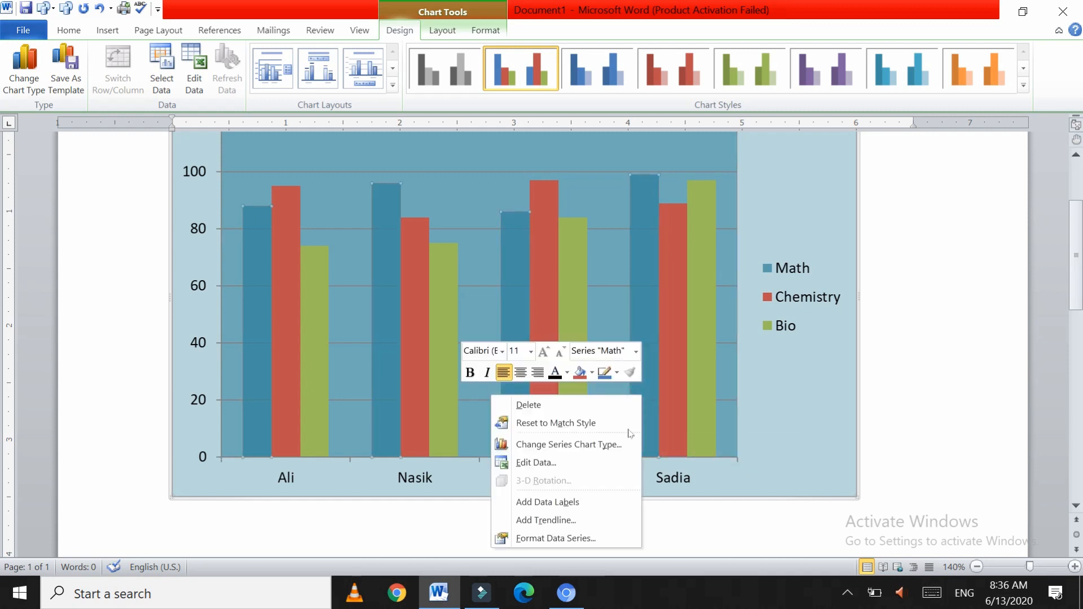
pyautogui.click(569, 538)
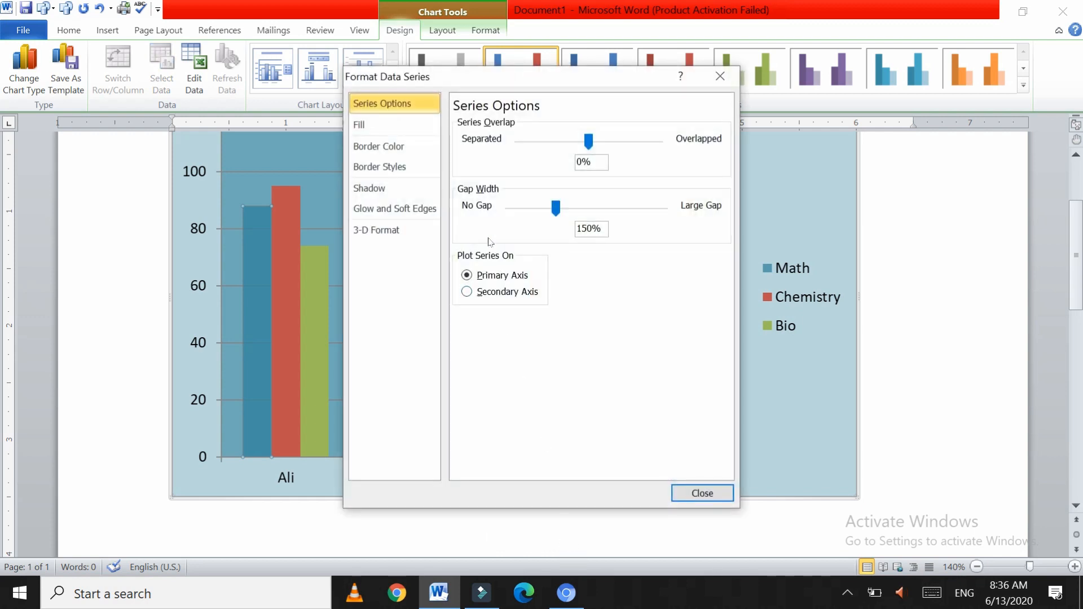
pyautogui.click(394, 125)
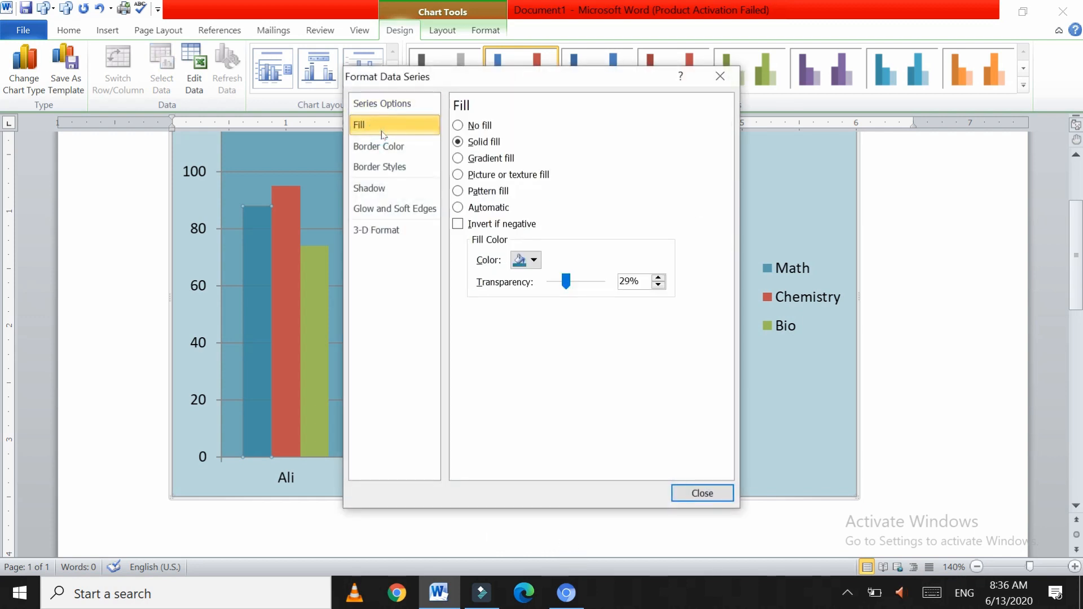
# Try a solid red fill, several pattern fills and a texture fill on the Math series.
pyautogui.click(534, 260)
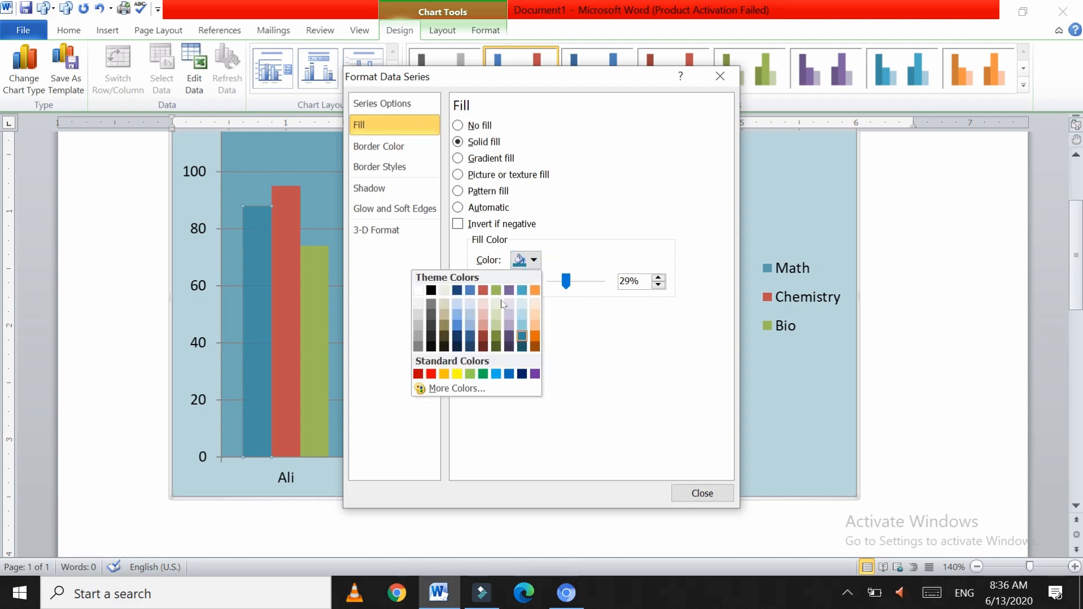
pyautogui.click(431, 373)
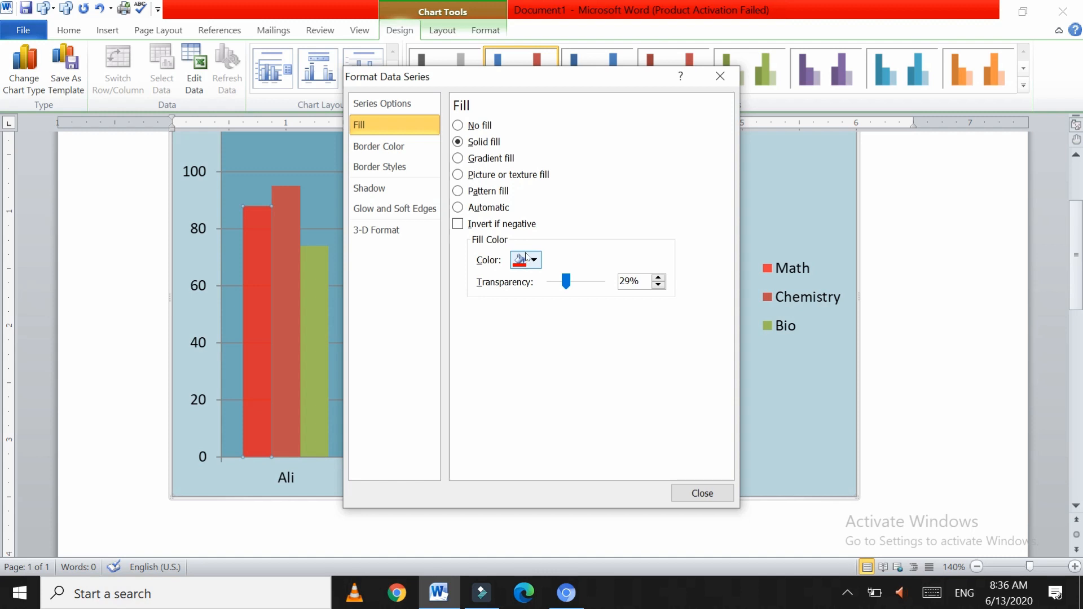
pyautogui.click(496, 194)
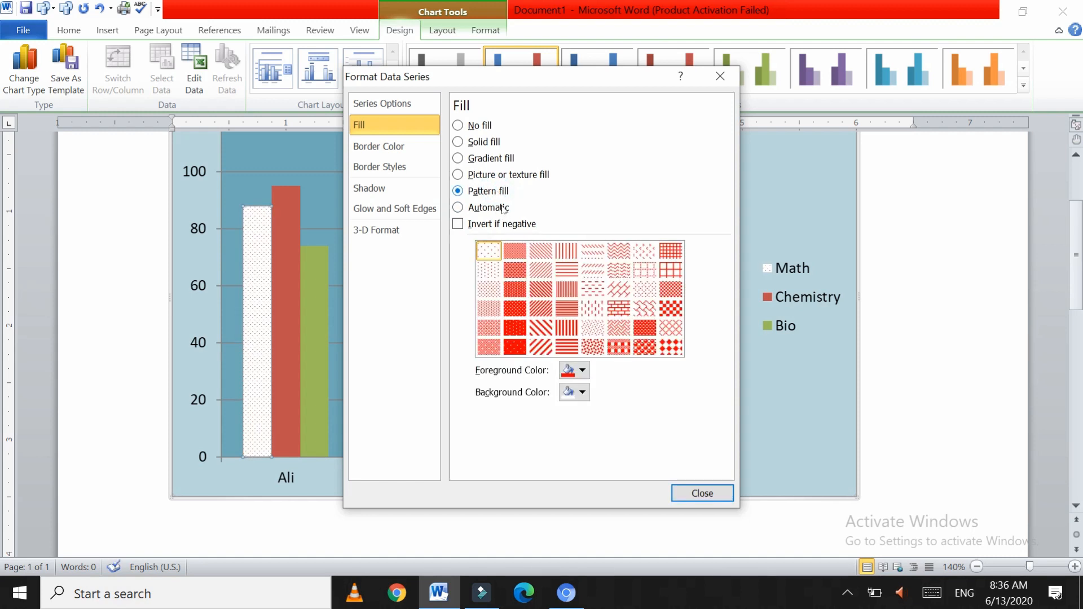
pyautogui.click(514, 326)
pyautogui.click(515, 308)
pyautogui.click(520, 289)
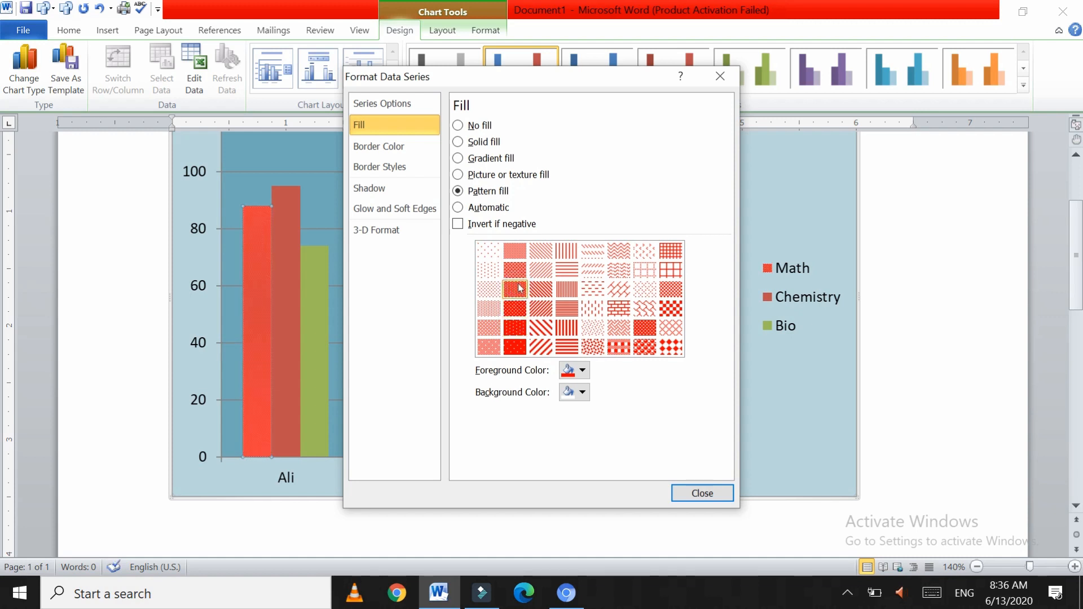
pyautogui.click(486, 177)
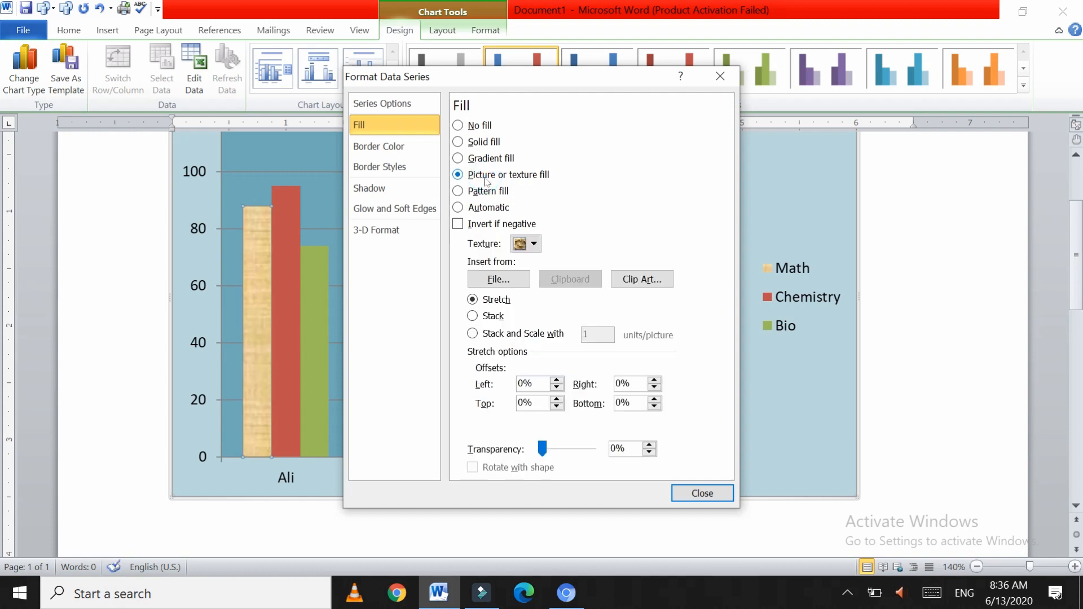
# Give the Math series a linear gradient fill at 90° and finish formatting it.
pyautogui.click(476, 160)
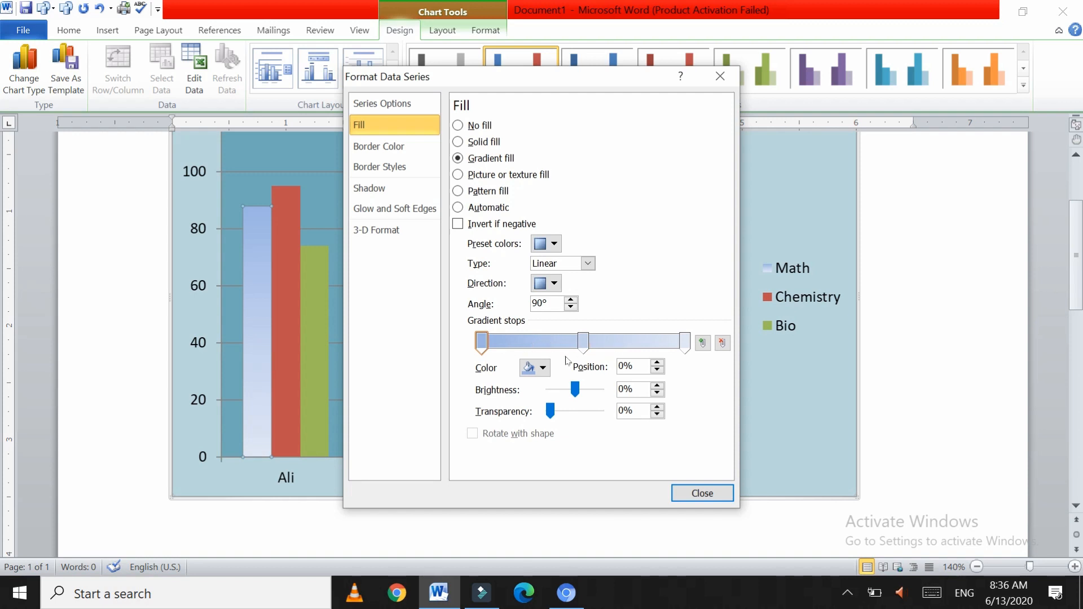
pyautogui.click(702, 494)
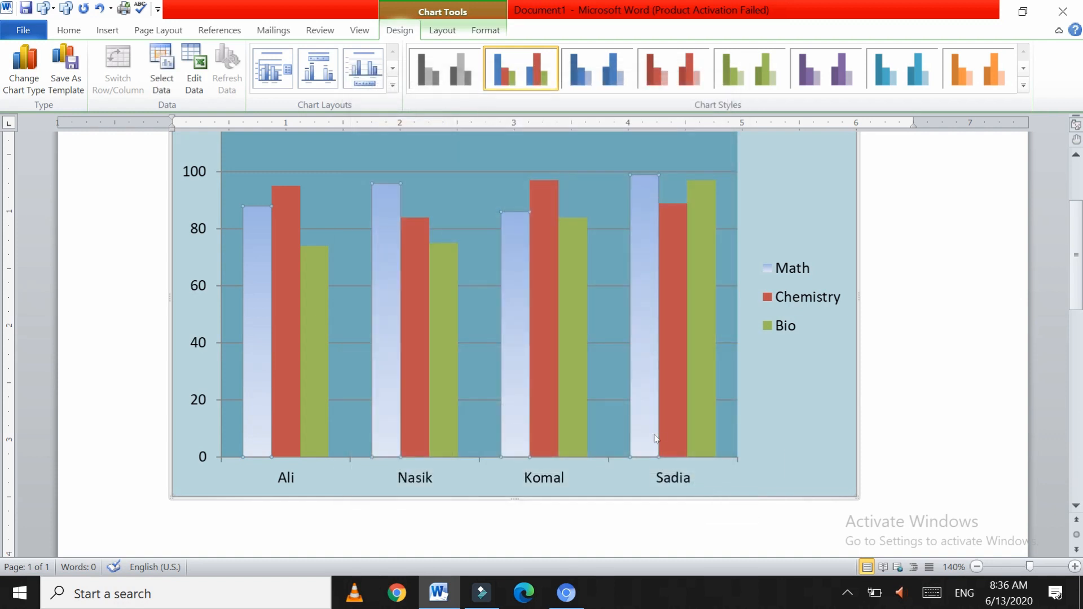
# Apply the first chart layout, with a title above the plot and the legend beside it.
pyautogui.moveTo(654, 438)
pyautogui.click(392, 85)
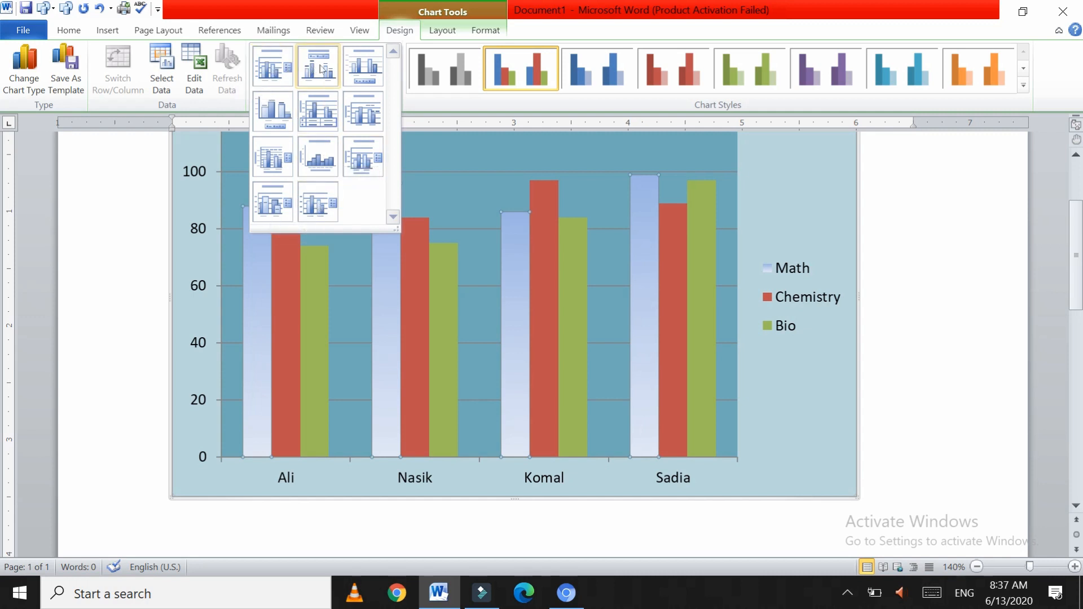
pyautogui.click(273, 68)
# Replace the chart's placeholder title with "Marks Chart-part 1st".
pyautogui.scroll(2, 495, 290)
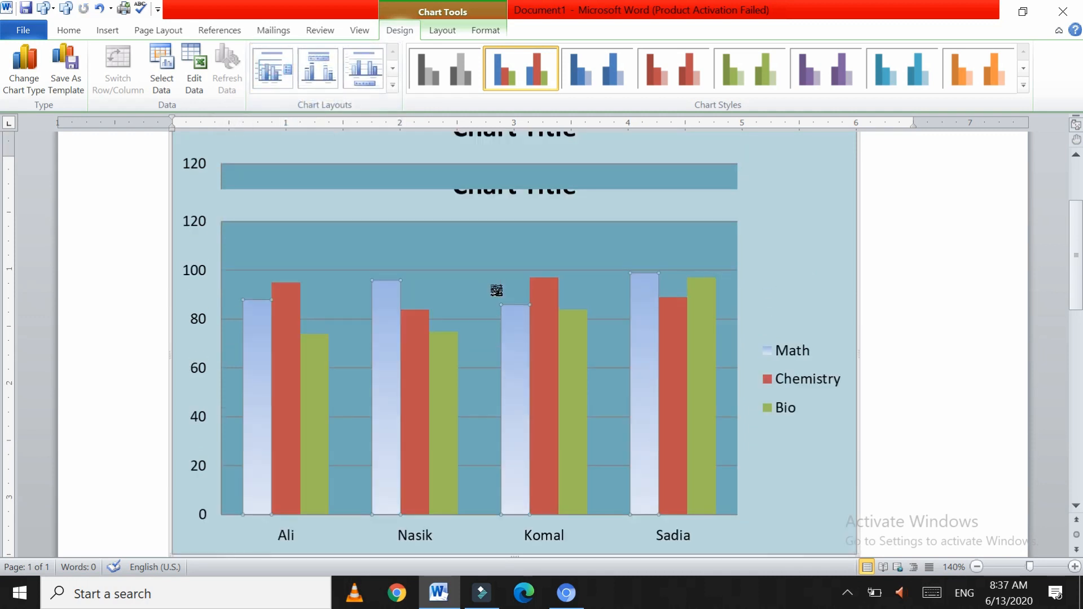
pyautogui.click(513, 245)
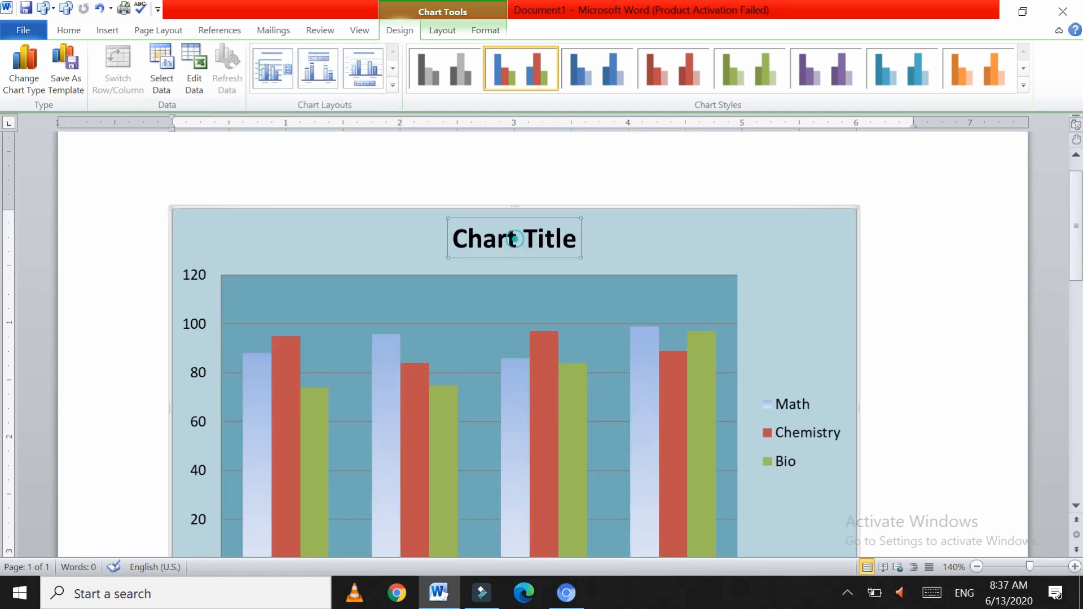
pyautogui.click(572, 239)
pyautogui.moveTo(564, 239); pyautogui.dragTo(485, 240)
pyautogui.click(573, 244)
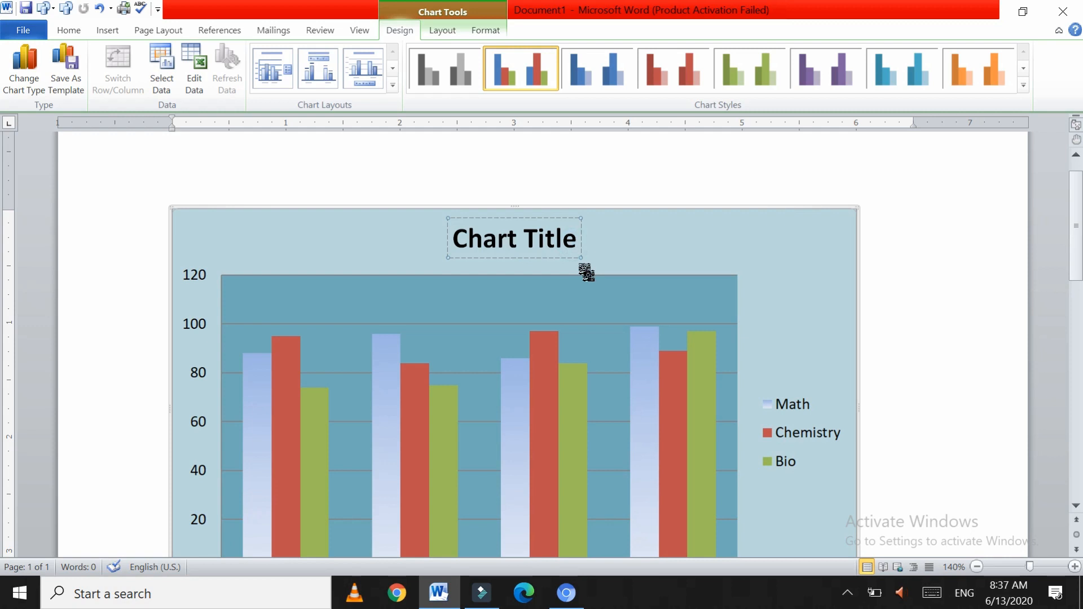
pyautogui.press('BackSpace')
pyautogui.press('BackSpace')
pyautogui.press('BackSpace')
pyautogui.press('BackSpace')
pyautogui.press('BackSpace')
pyautogui.press('BackSpace')
pyautogui.press('BackSpace')
pyautogui.press('BackSpace')
pyautogui.press('BackSpace')
pyautogui.press('BackSpace')
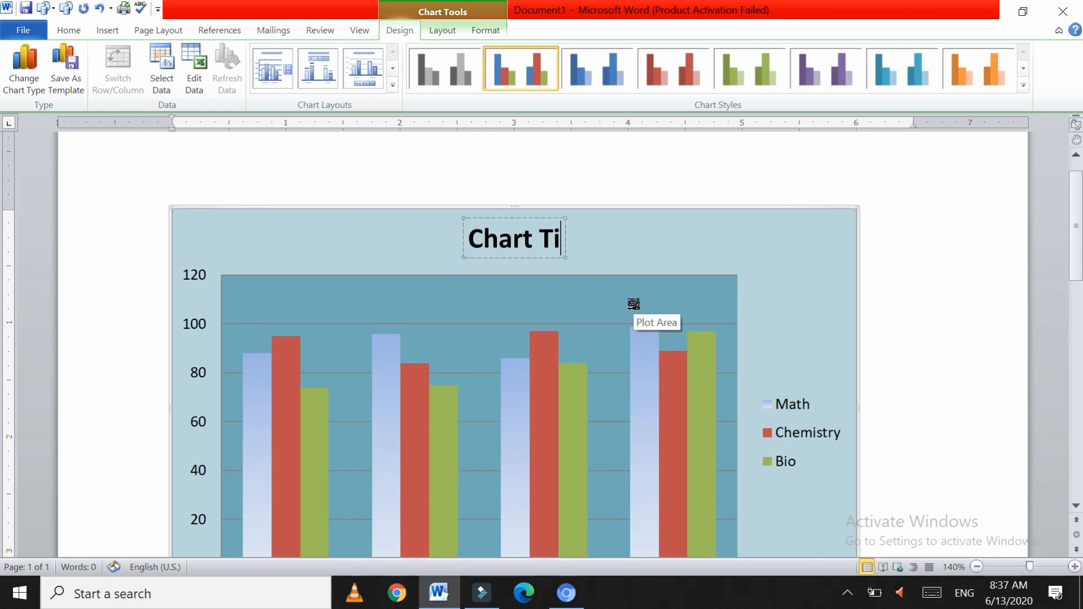
pyautogui.press('BackSpace')
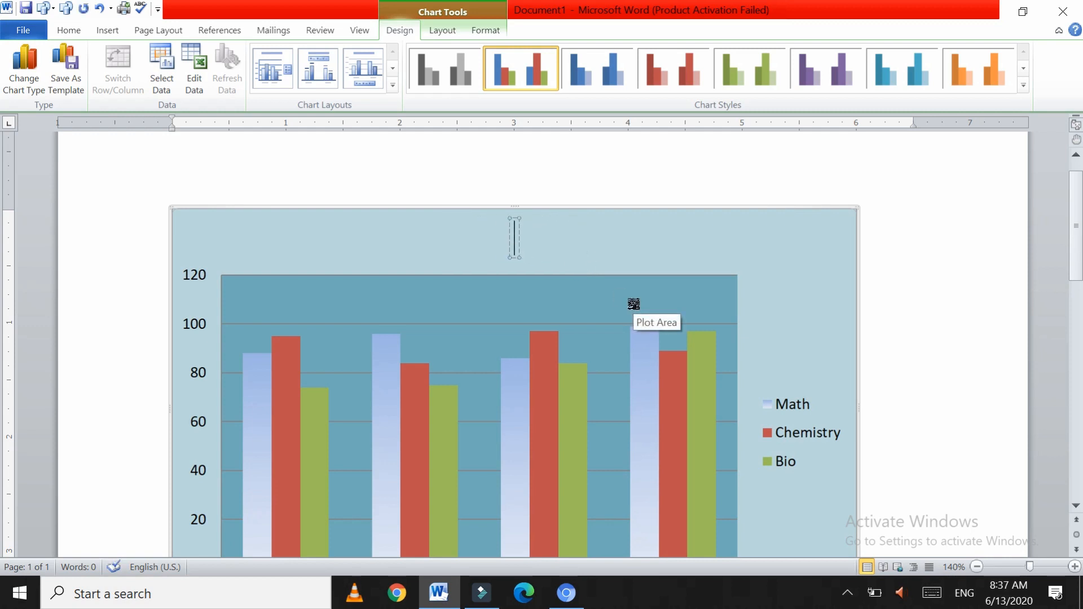
pyautogui.write('Marks')
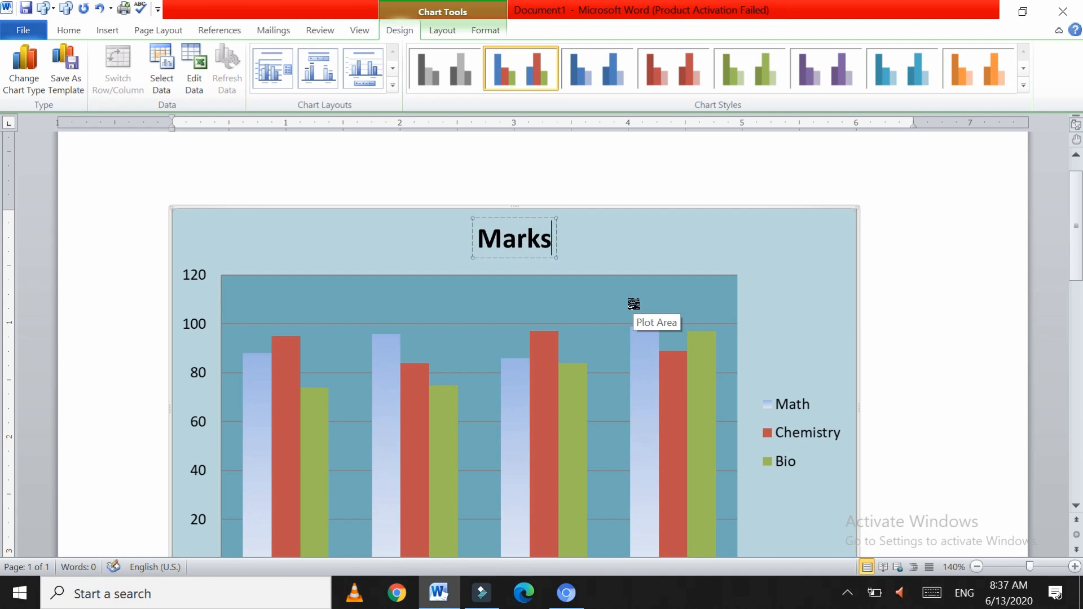
pyautogui.write(' Chart')
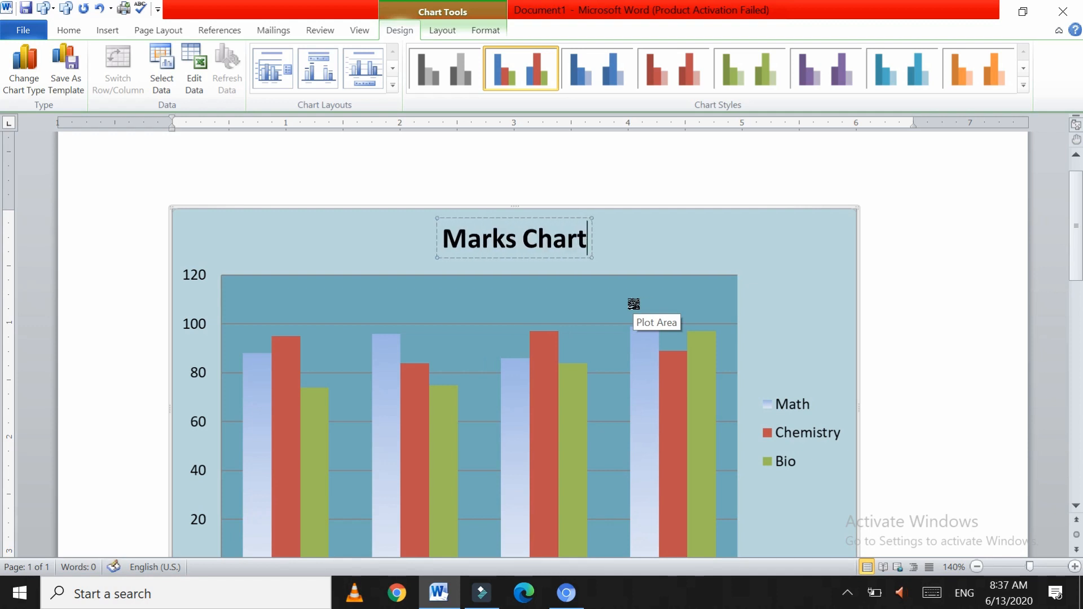
pyautogui.write('-')
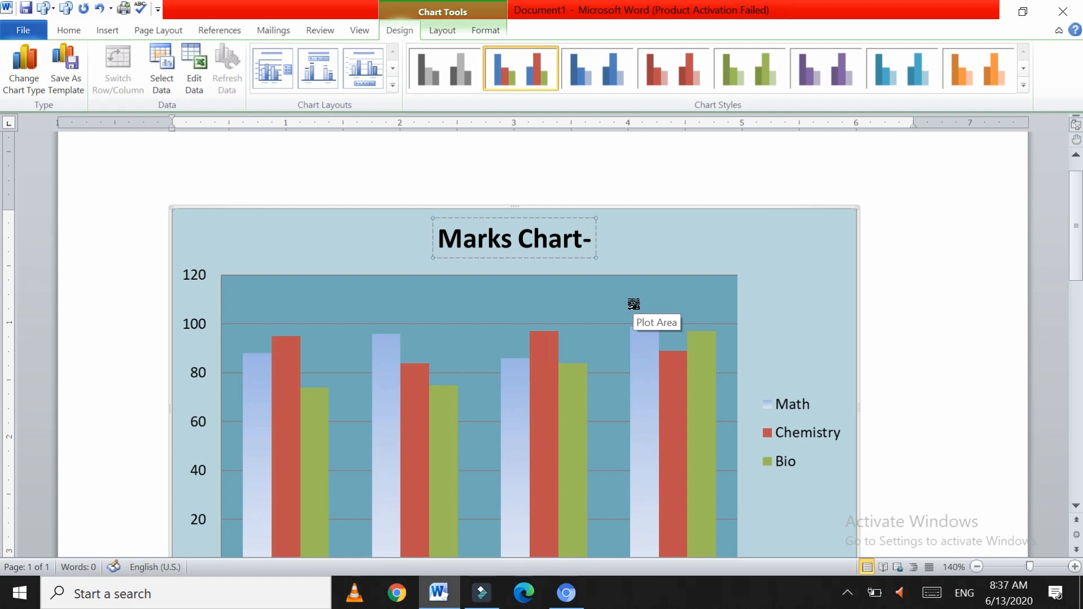
pyautogui.write('part')
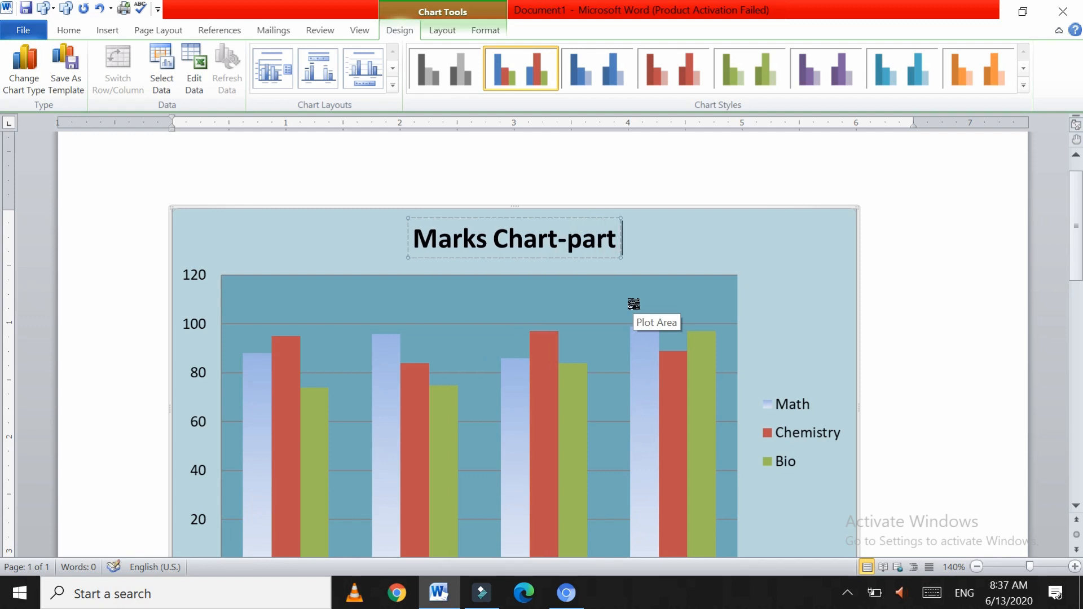
pyautogui.write(' 1st')
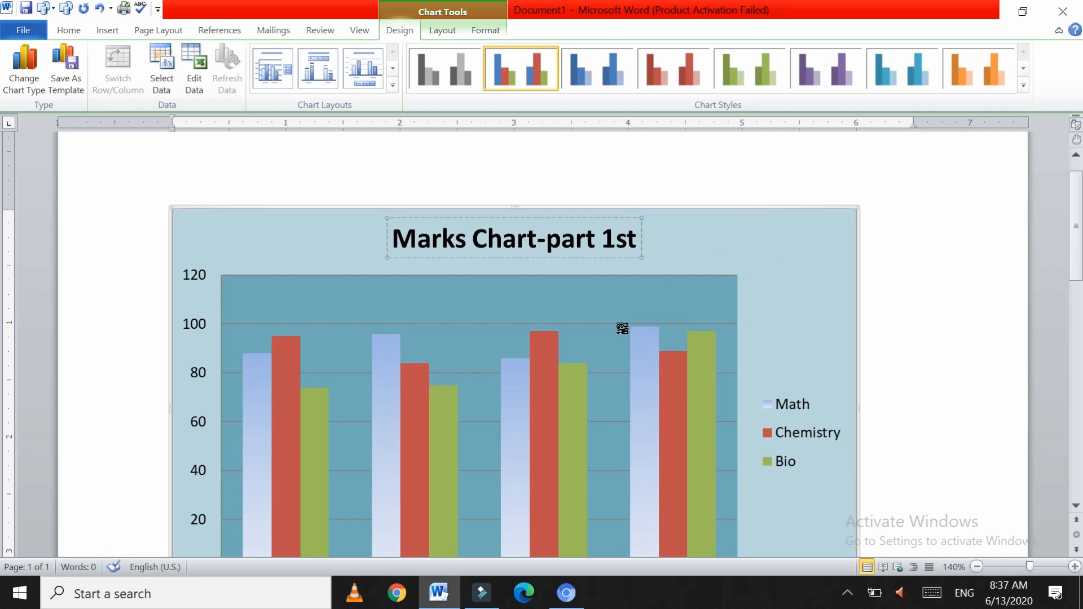
# Add the caption text "Figure 4.1:" on the line below the chart.
pyautogui.scroll(-5, 624, 328)
pyautogui.scroll(3, 538, 364)
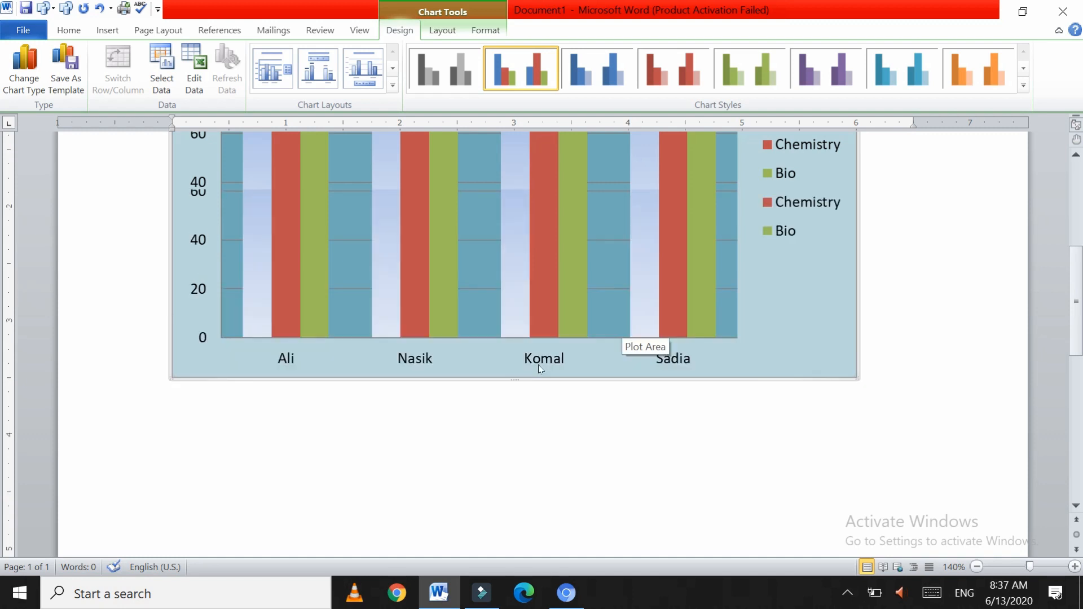
pyautogui.scroll(-1, 538, 364)
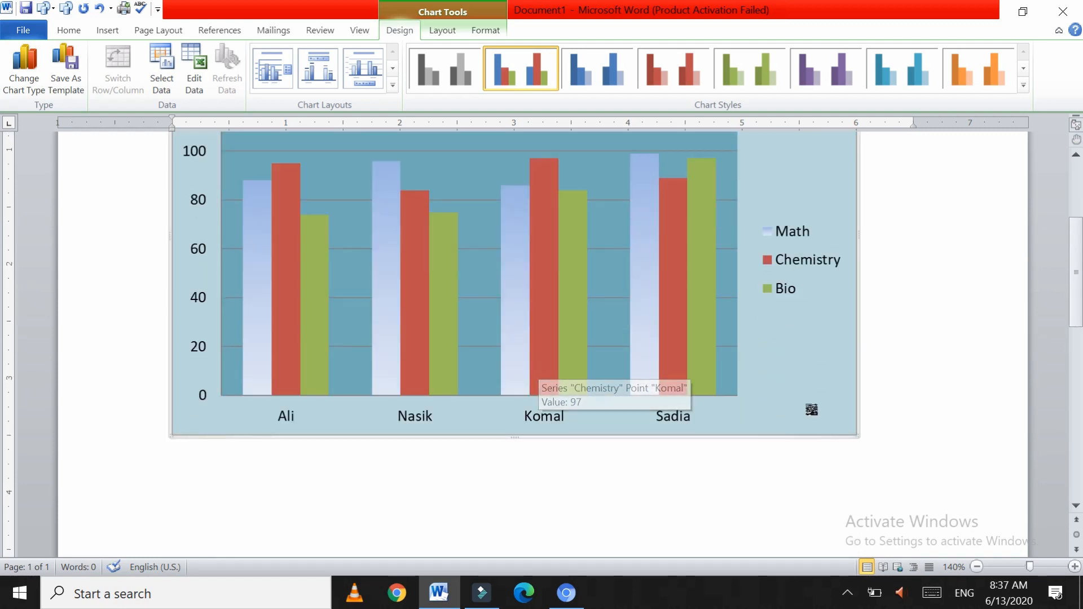
pyautogui.click(859, 430)
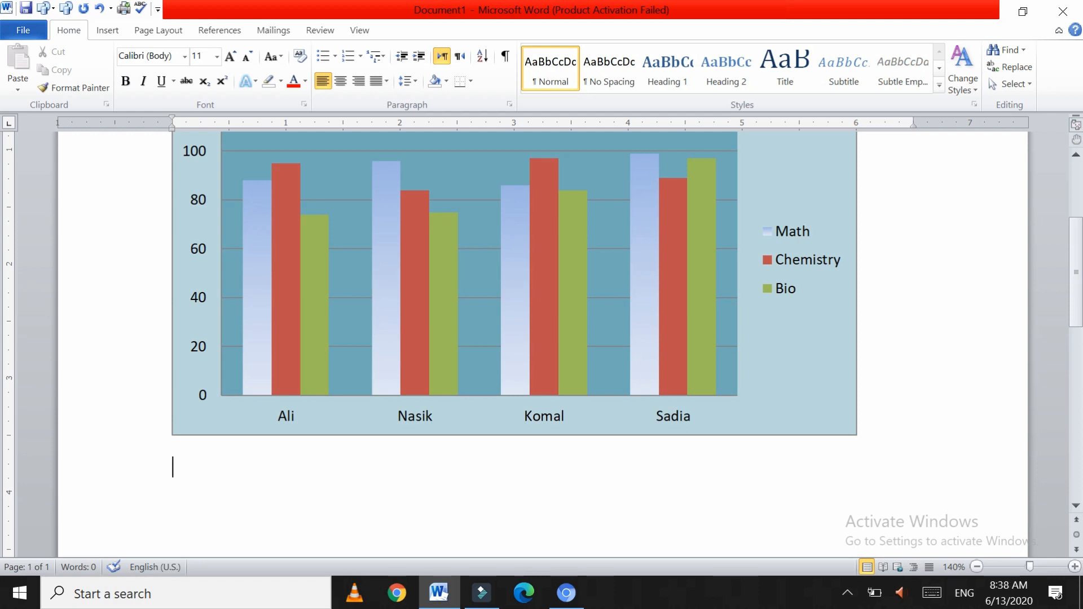
pyautogui.write('Fighu')
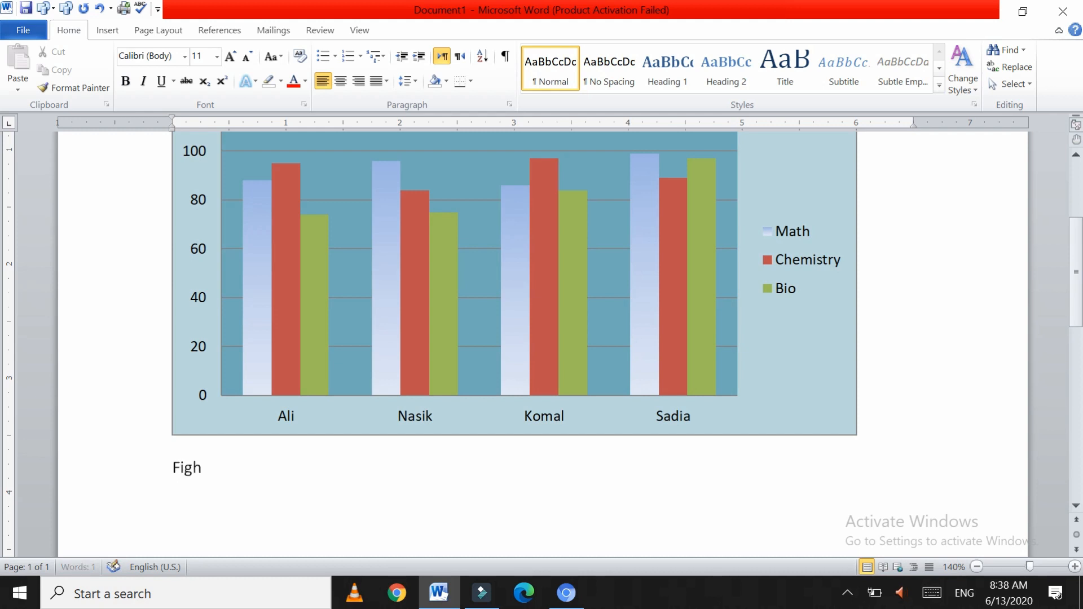
pyautogui.press('BackSpace')
pyautogui.press('BackSpace')
pyautogui.write('ure')
pyautogui.write('4.1')
pyautogui.write(':')
pyautogui.scroll(4, 645, 381)
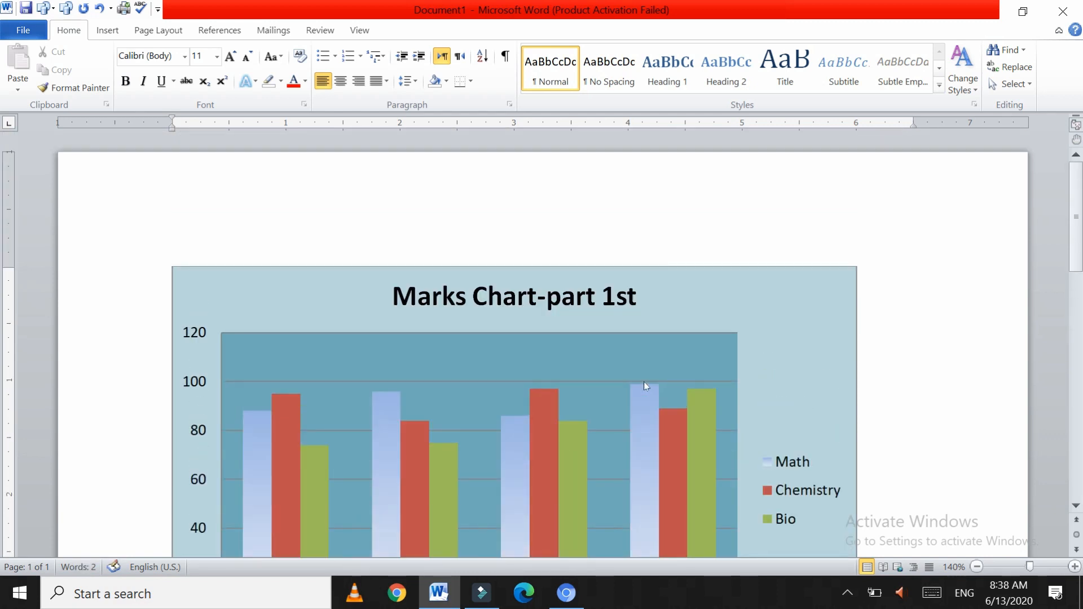
pyautogui.click(611, 299)
pyautogui.doubleClick(612, 298)
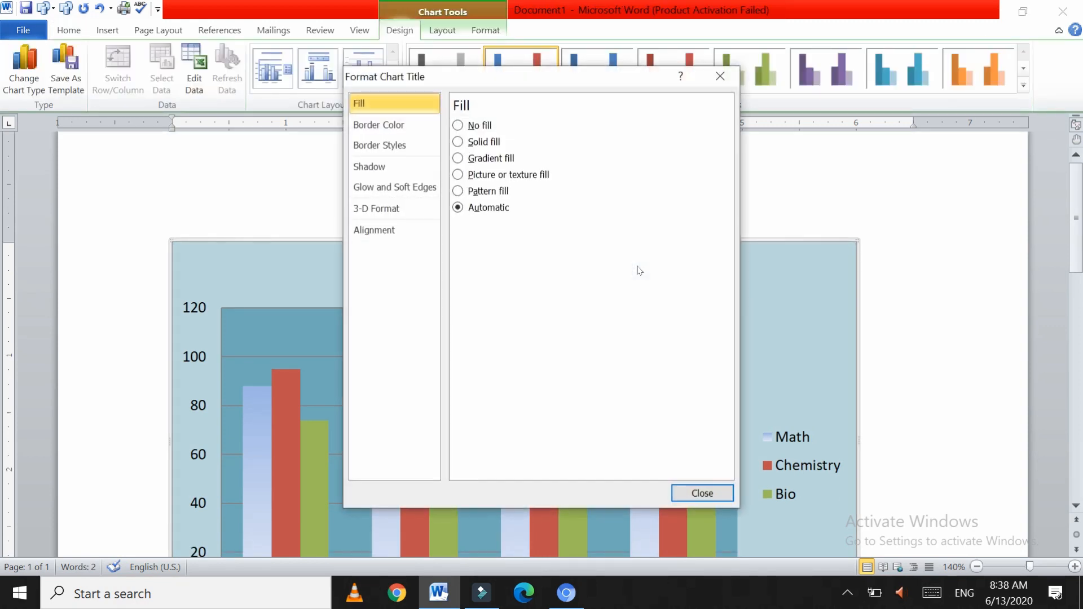
pyautogui.click(702, 493)
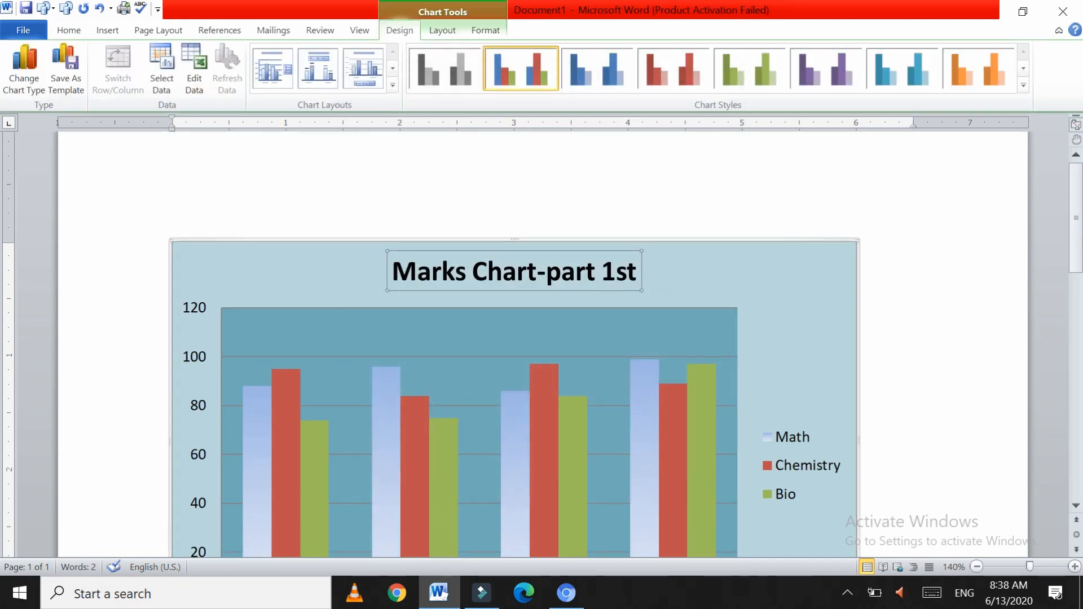
# Copy the whole chart title text into the caption after "Figure 4.1:" and start a new line below it.
pyautogui.click(632, 268)
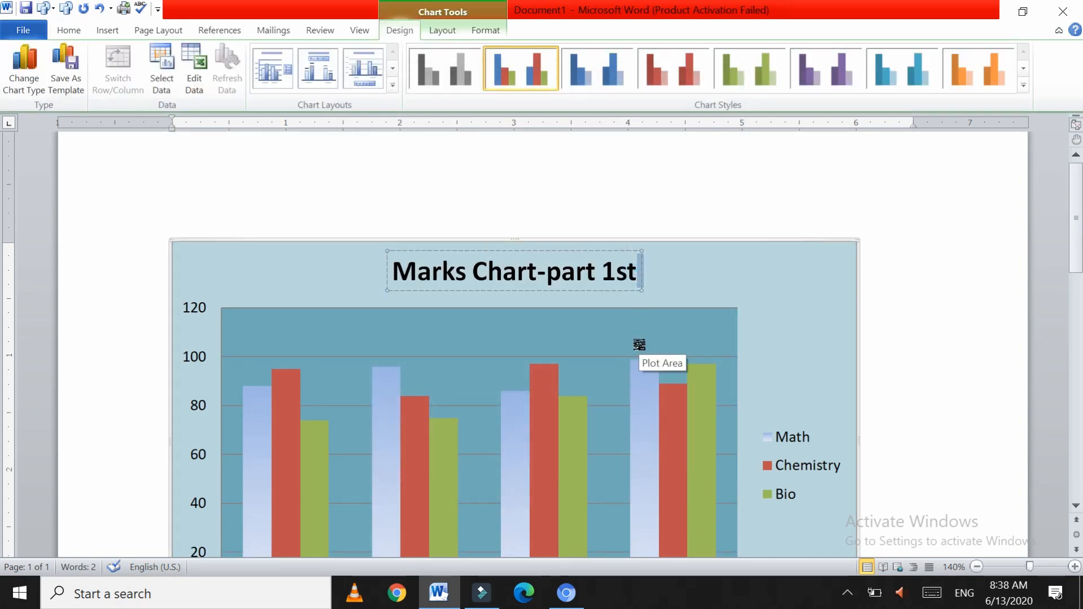
pyautogui.hotkey('ctrl', 'a')
pyautogui.hotkey('ctrl', 'c')
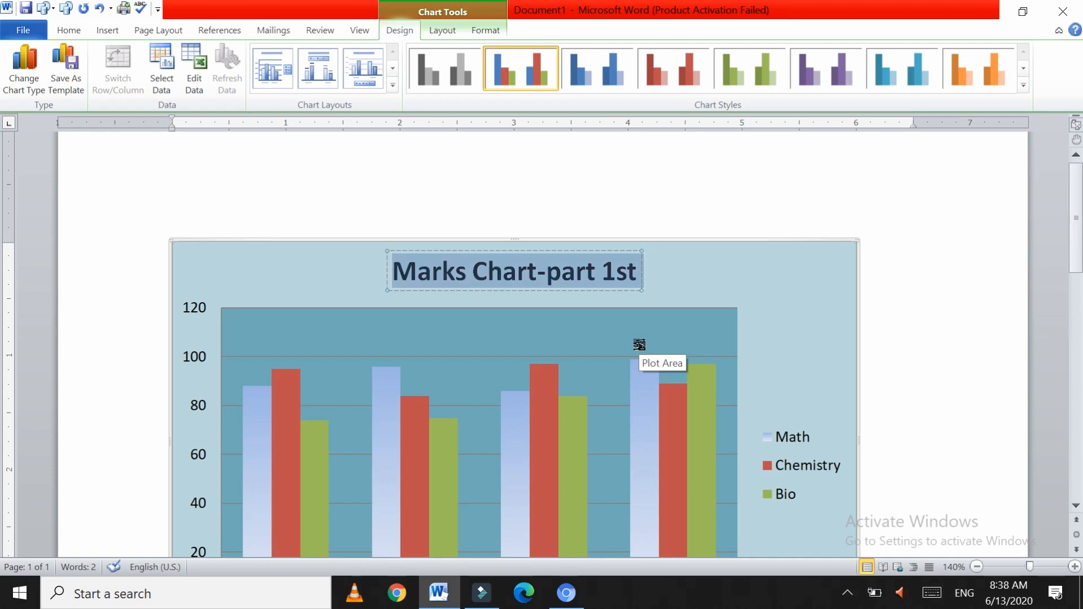
pyautogui.scroll(-5, 639, 345)
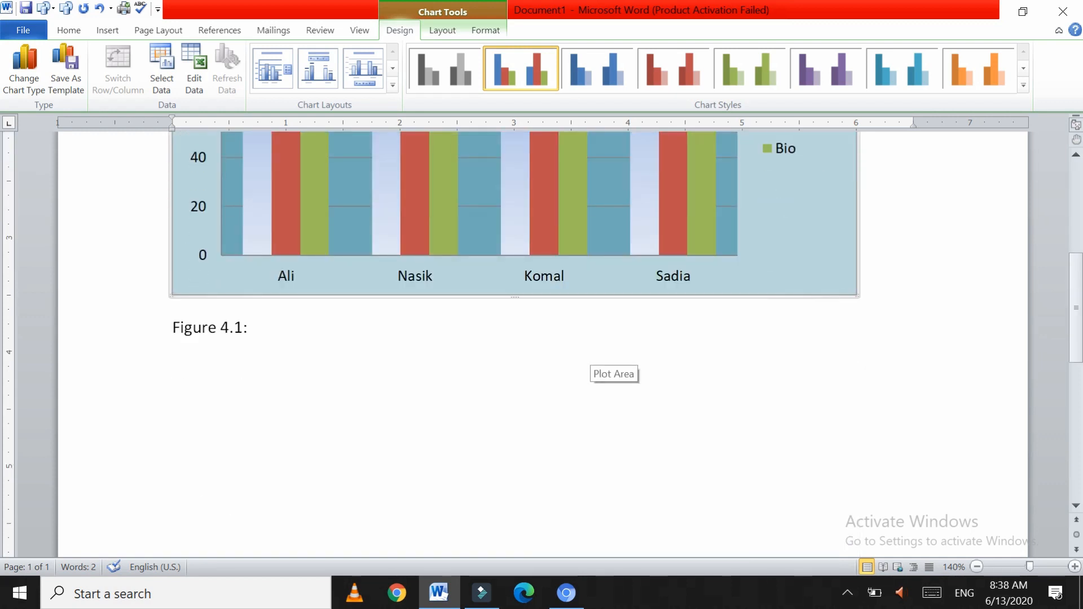
pyautogui.click(405, 334)
pyautogui.hotkey('ctrl', 'v')
pyautogui.press('Return')
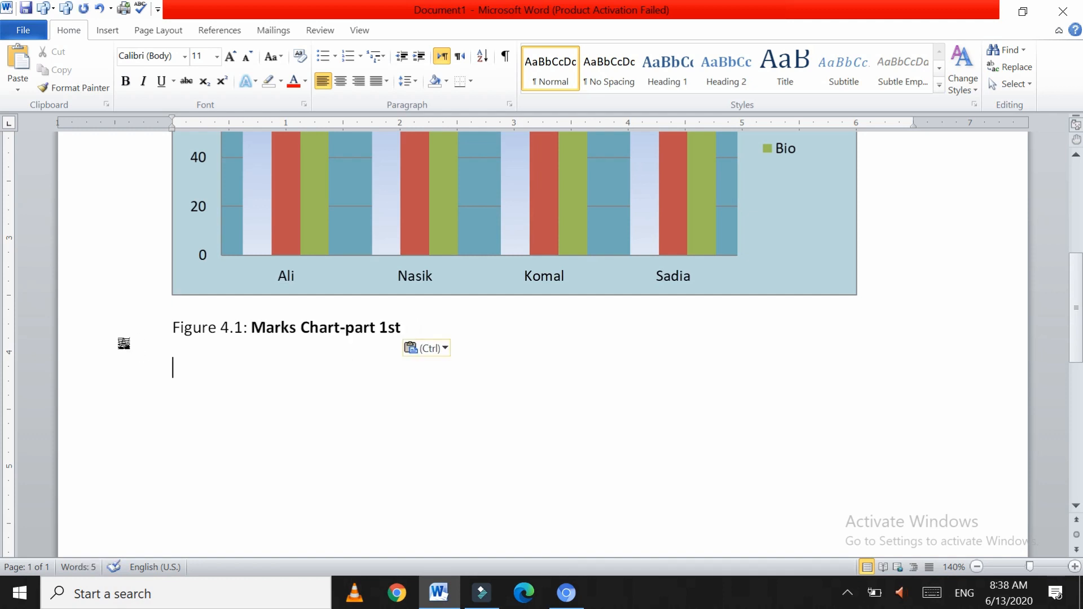
# Center the "Figure 4.1" caption line below the chart.
pyautogui.click(123, 338)
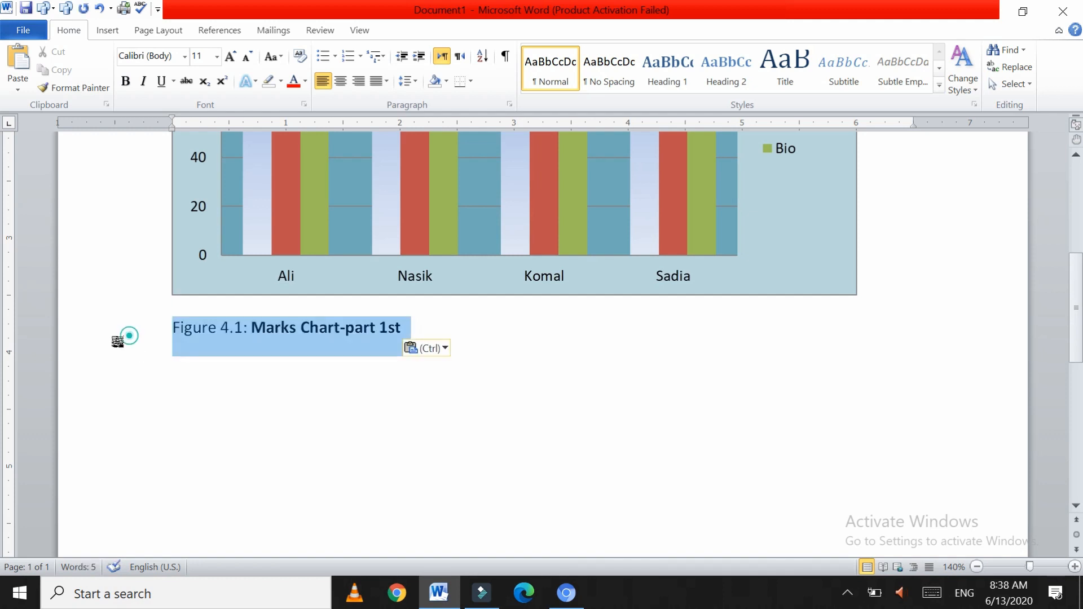
pyautogui.click(339, 82)
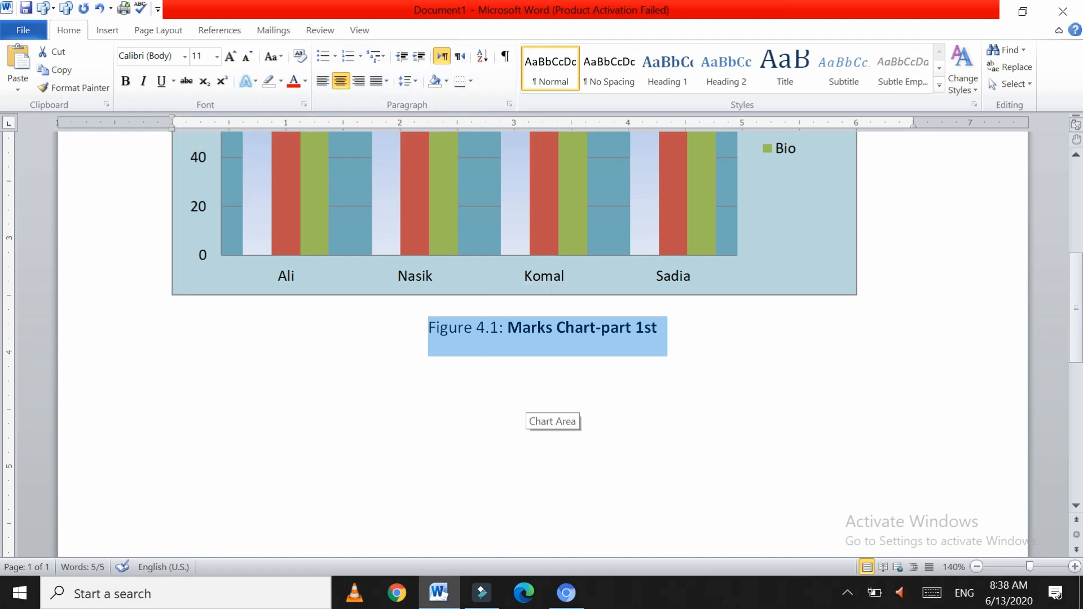
# Make the "Figure 4.1" caption bold and start a new line below it.
pyautogui.click(125, 81)
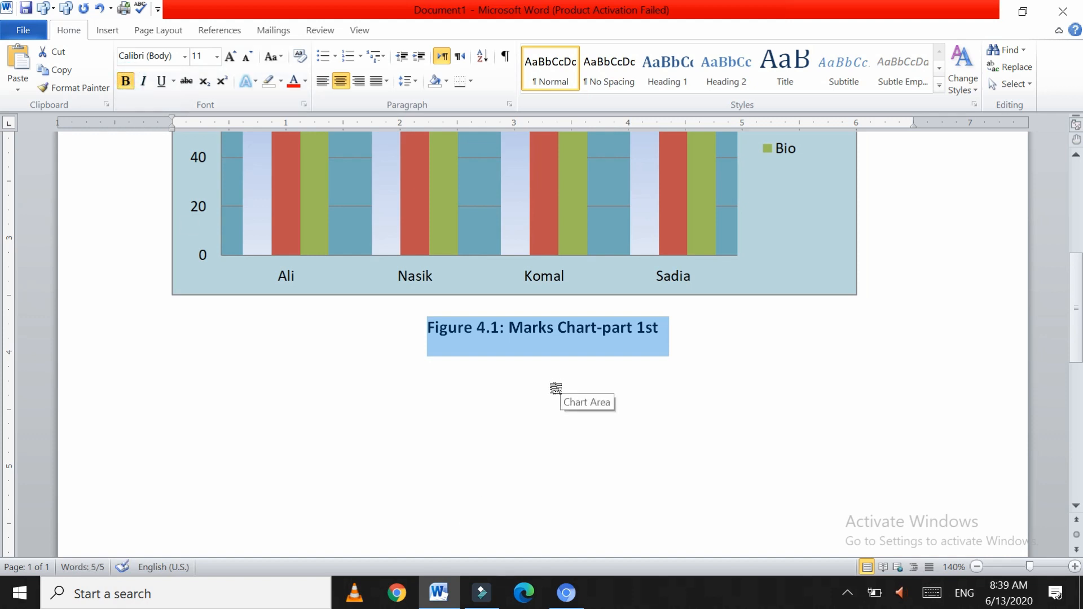
pyautogui.scroll(3, 557, 388)
pyautogui.scroll(2, 557, 388)
pyautogui.scroll(-4, 557, 388)
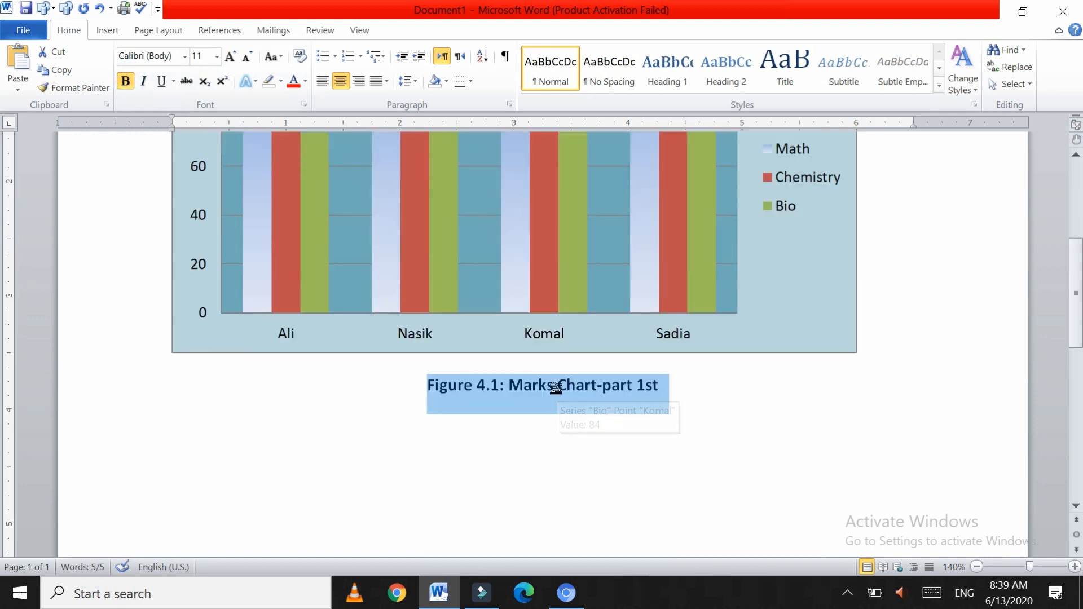
pyautogui.click(671, 362)
pyautogui.press('Return')
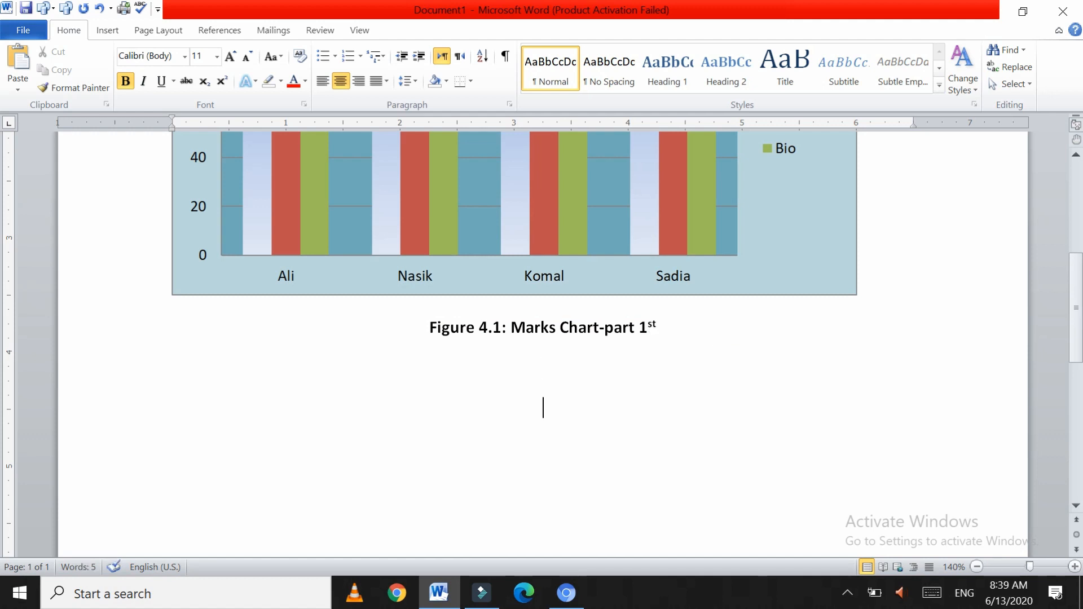
# Insert the front zipped hoodie mockup picture below the chart caption and shrink it to about 3.88" by 3.88".
pyautogui.click(105, 30)
pyautogui.click(164, 69)
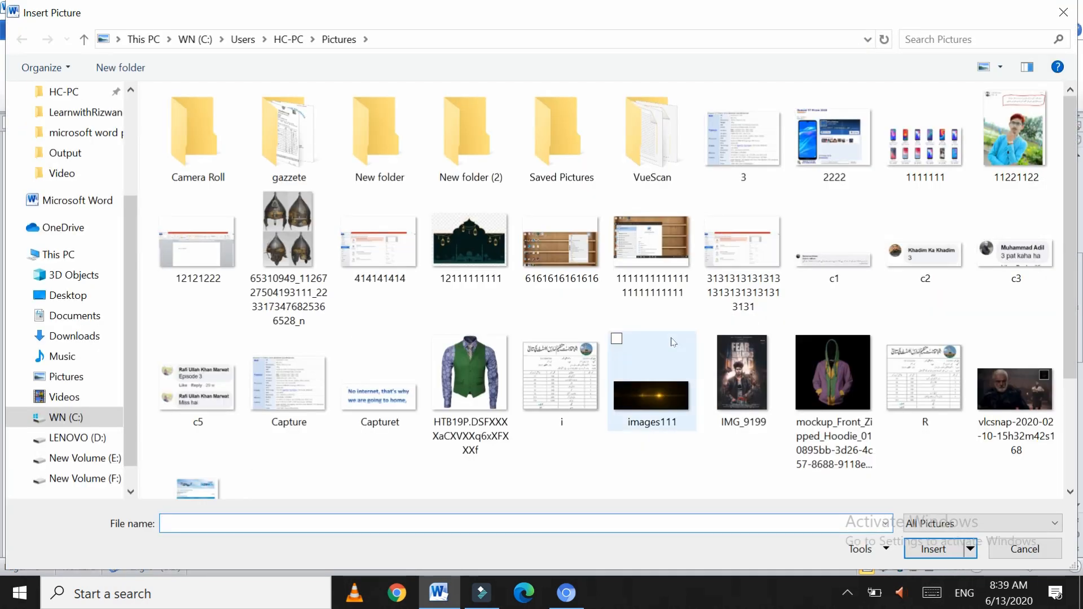
pyautogui.click(842, 370)
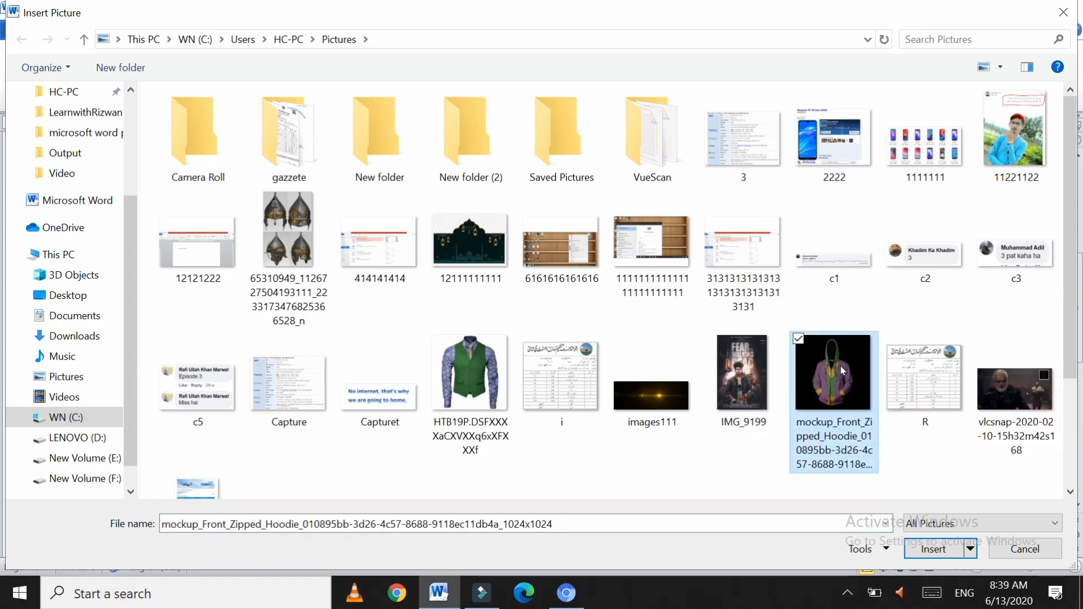
pyautogui.click(933, 549)
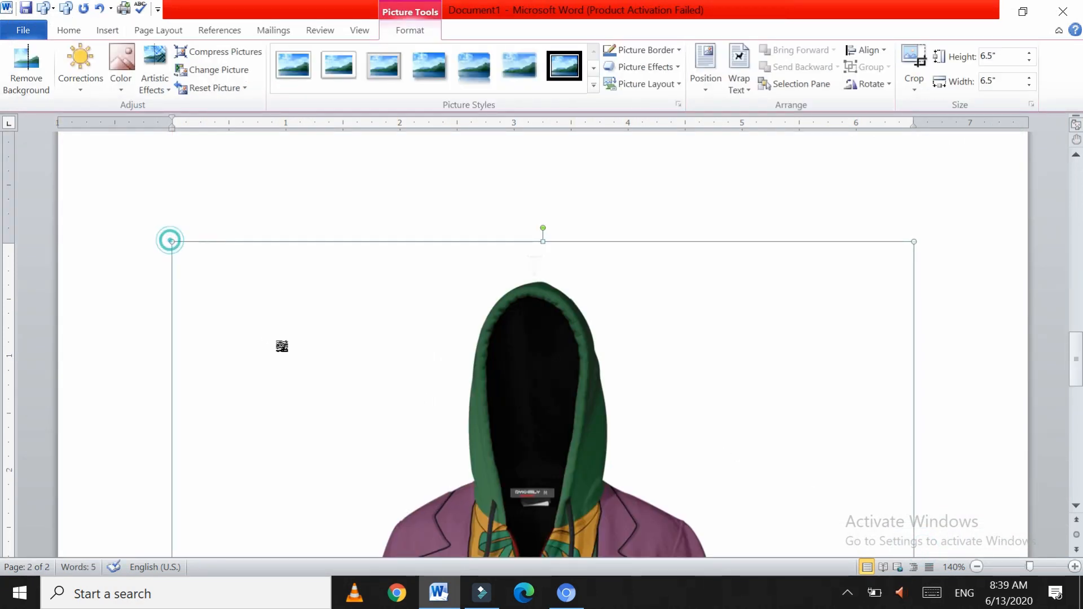
pyautogui.moveTo(172, 242); pyautogui.dragTo(471, 537)
# Add the caption "Figure 4.2:" followed by a long underscore blank on a new line below the hoodie picture.
pyautogui.scroll(-5, 415, 339)
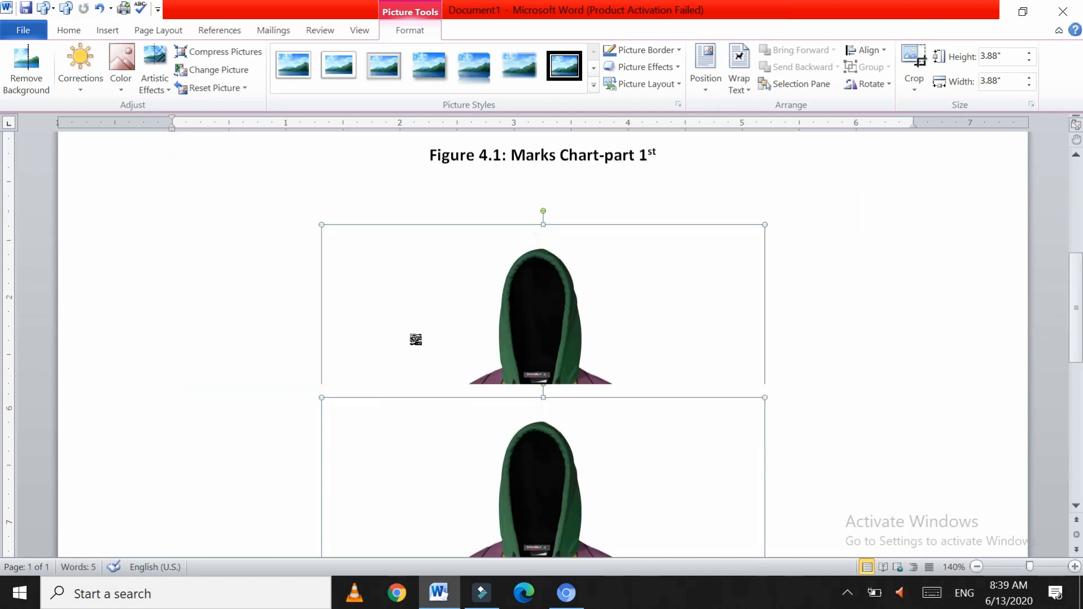
pyautogui.scroll(-6, 416, 339)
pyautogui.click(807, 322)
pyautogui.press('Return')
pyautogui.write('firu')
pyautogui.press('BackSpace')
pyautogui.press('BackSpace')
pyautogui.write('gure')
pyautogui.press('BackSpace')
pyautogui.press('BackSpace')
pyautogui.press('BackSpace')
pyautogui.press('BackSpace')
pyautogui.press('BackSpace')
pyautogui.press('BackSpace')
pyautogui.press('BackSpace')
pyautogui.write('Figure ')
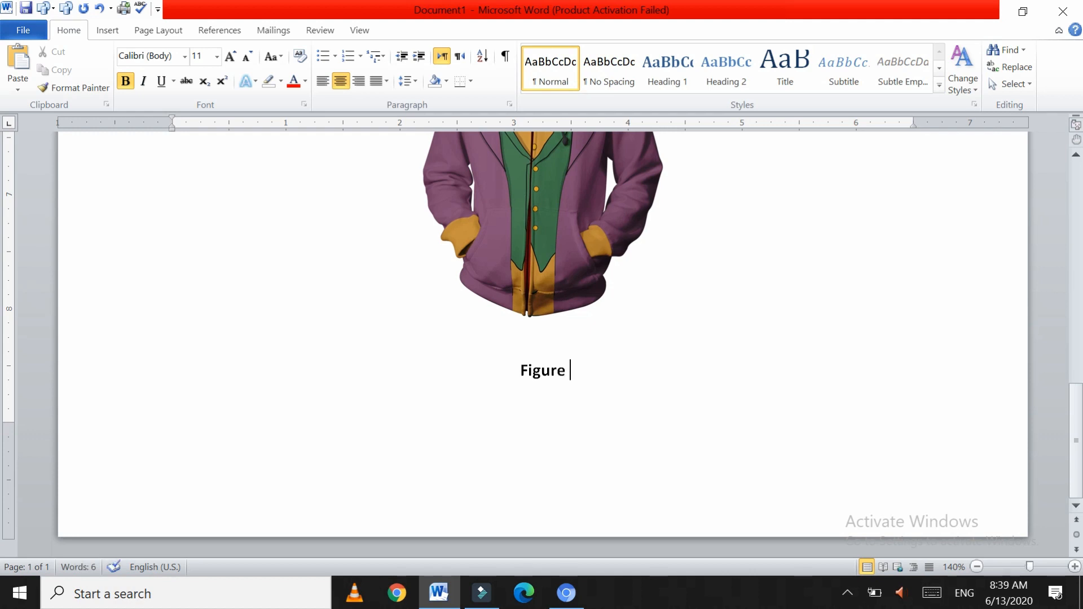
pyautogui.write('4.')
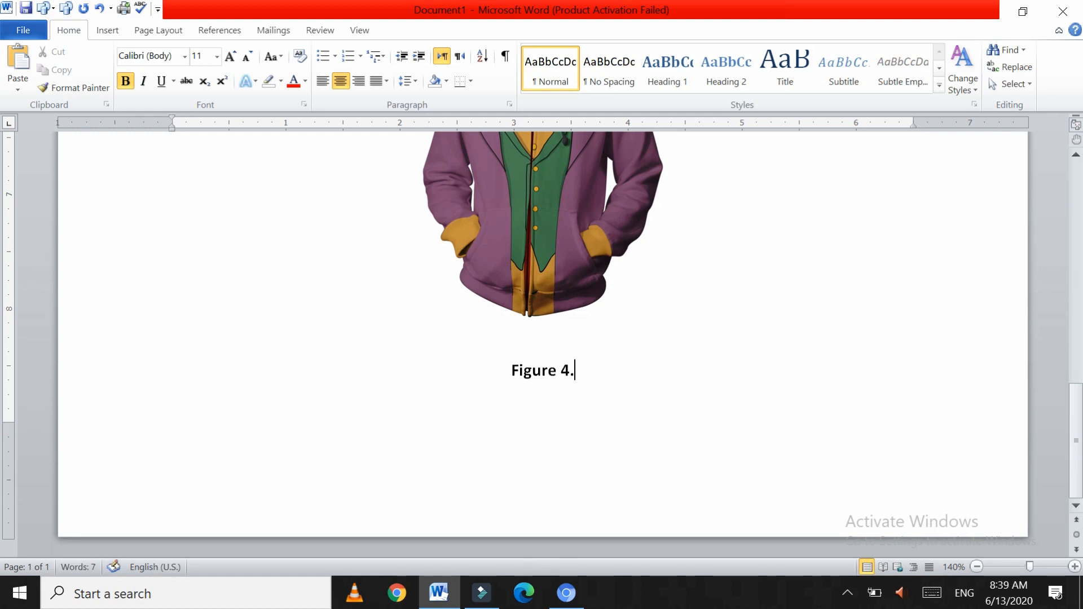
pyautogui.write('2:')
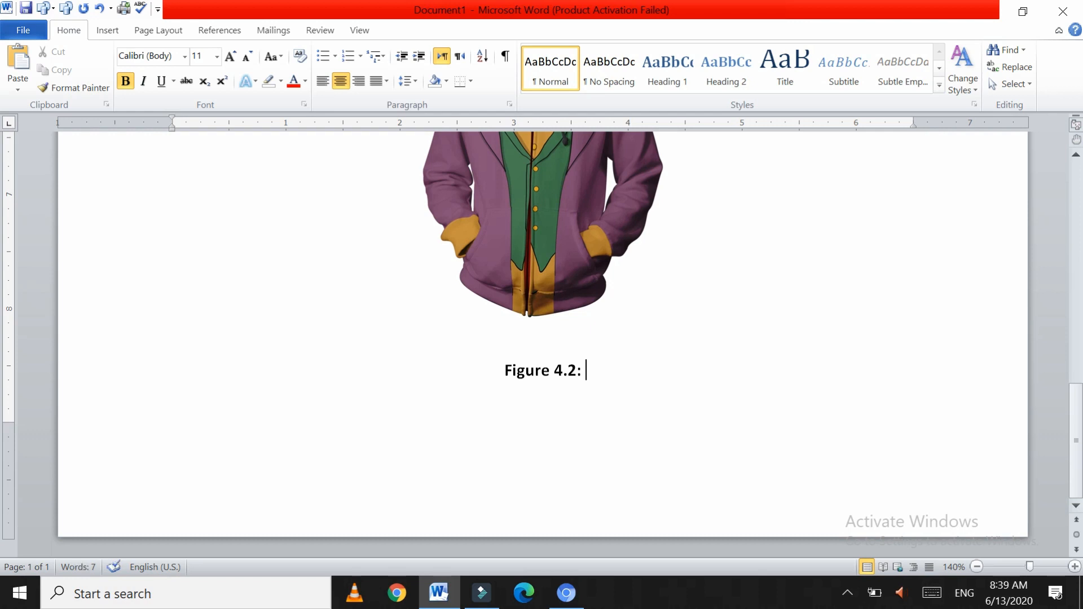
pyautogui.write(' ____________________')
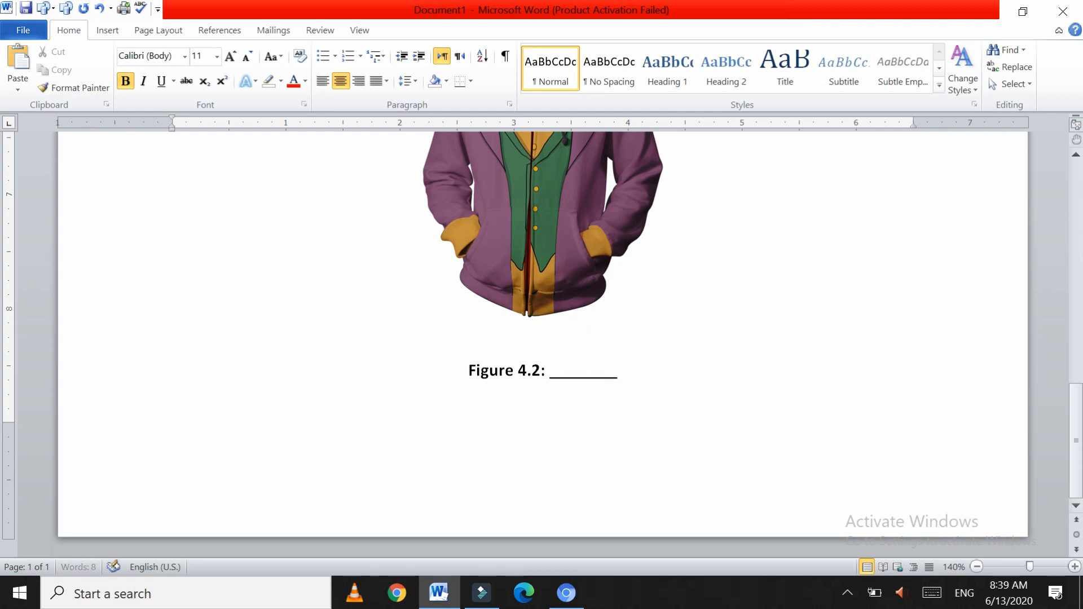
pyautogui.write('____________________________________________________')
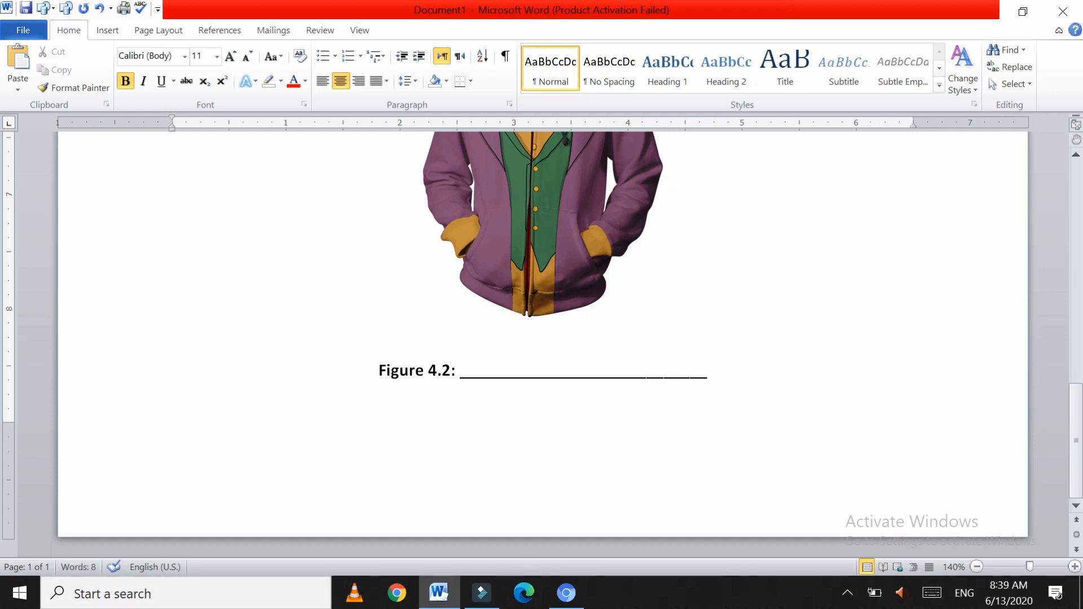
pyautogui.scroll(15, 432, 373)
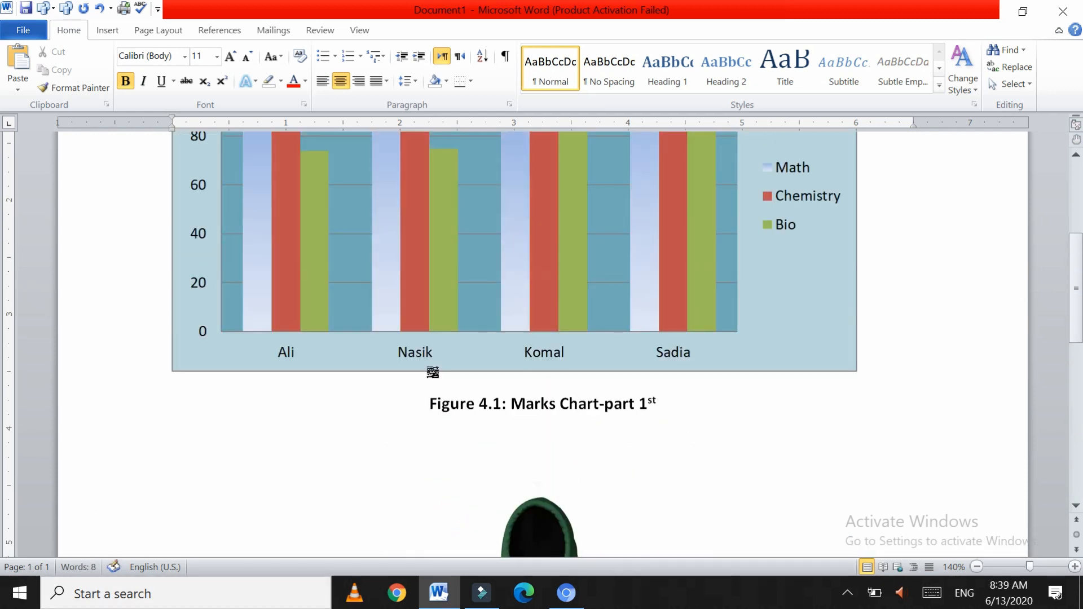
pyautogui.scroll(2, 431, 372)
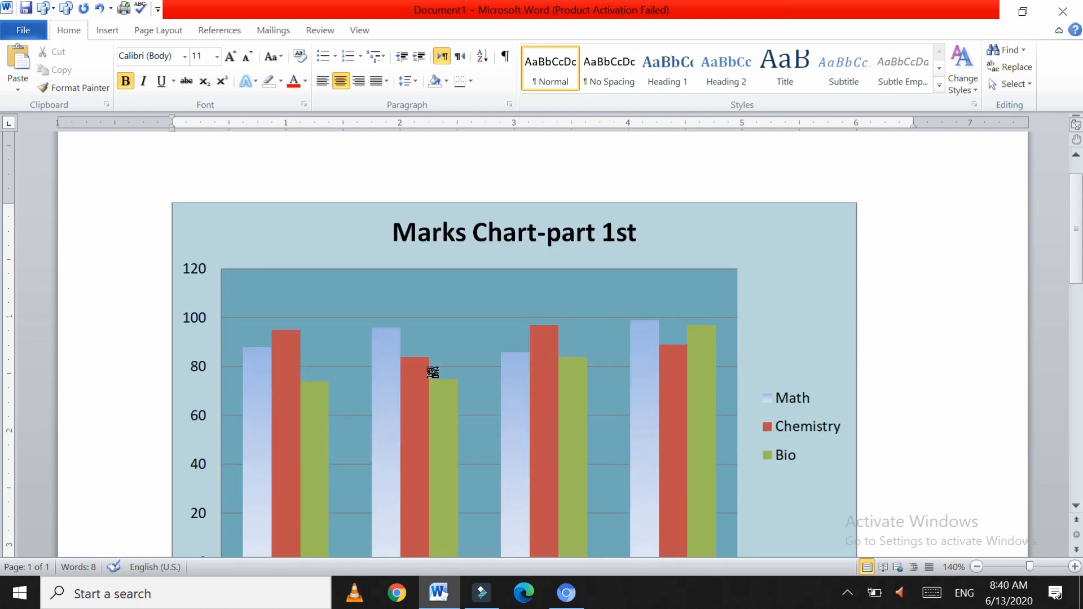
pyautogui.scroll(-8, 422, 241)
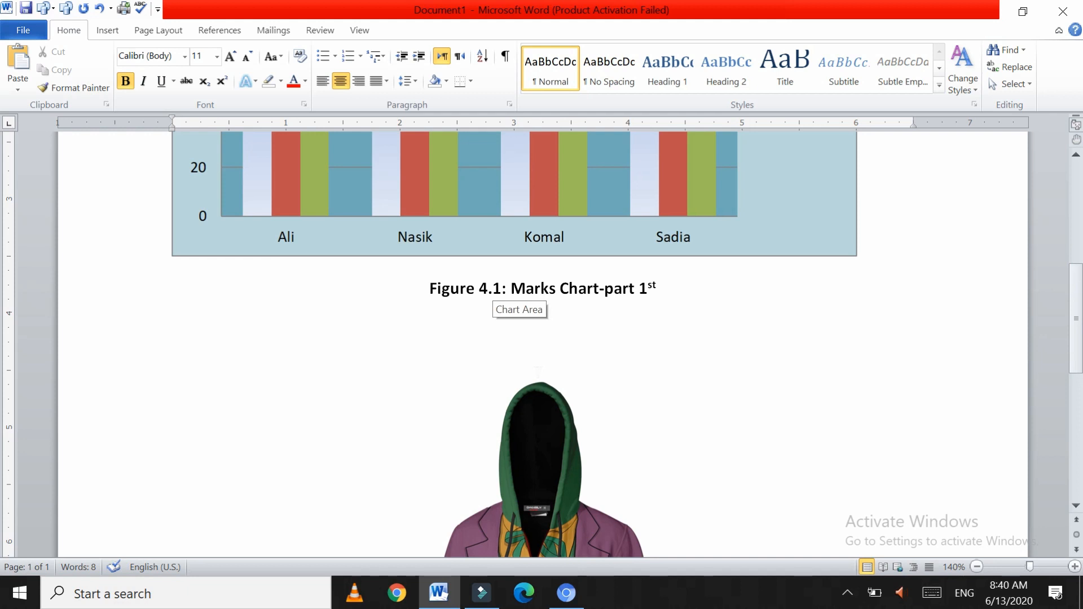
pyautogui.scroll(-10, 493, 300)
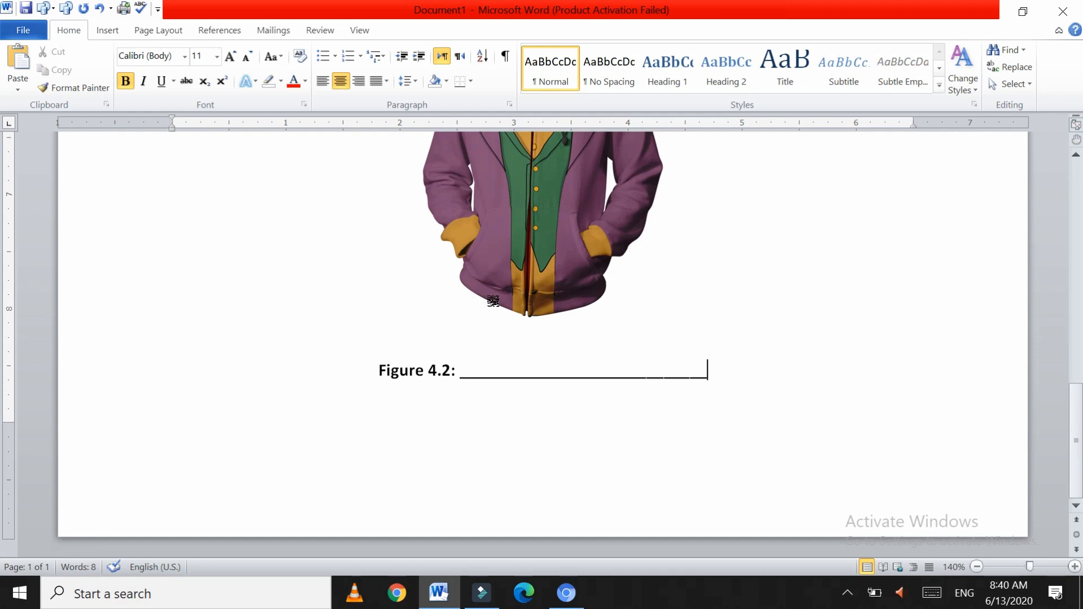
# Insert a table with four columns and five rows on the page after the "Figure 4.2" caption.
pyautogui.scroll(-4, 541, 406)
pyautogui.click(541, 511)
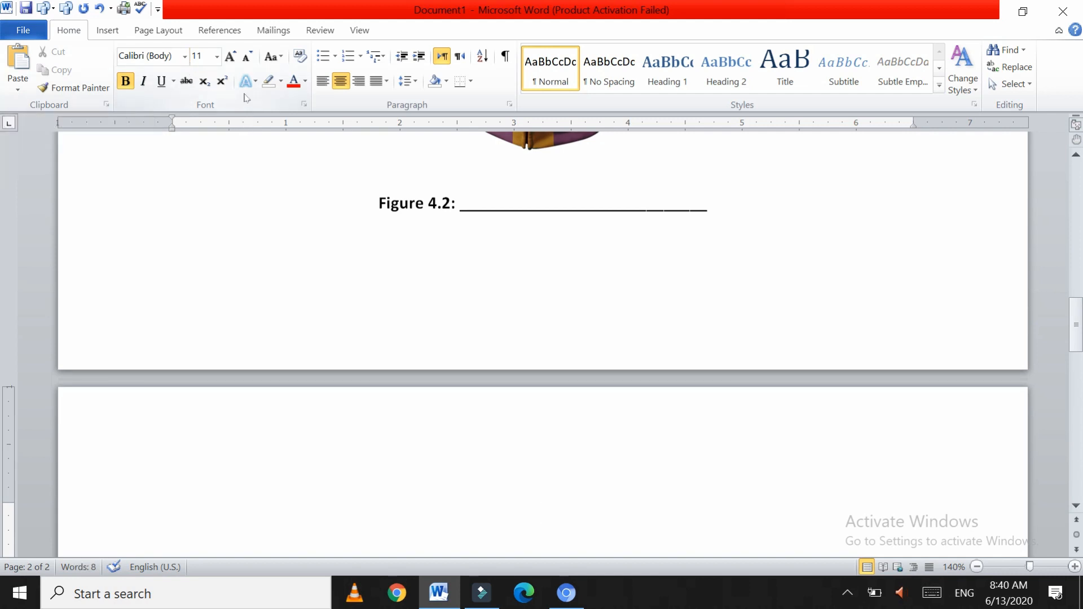
pyautogui.click(114, 38)
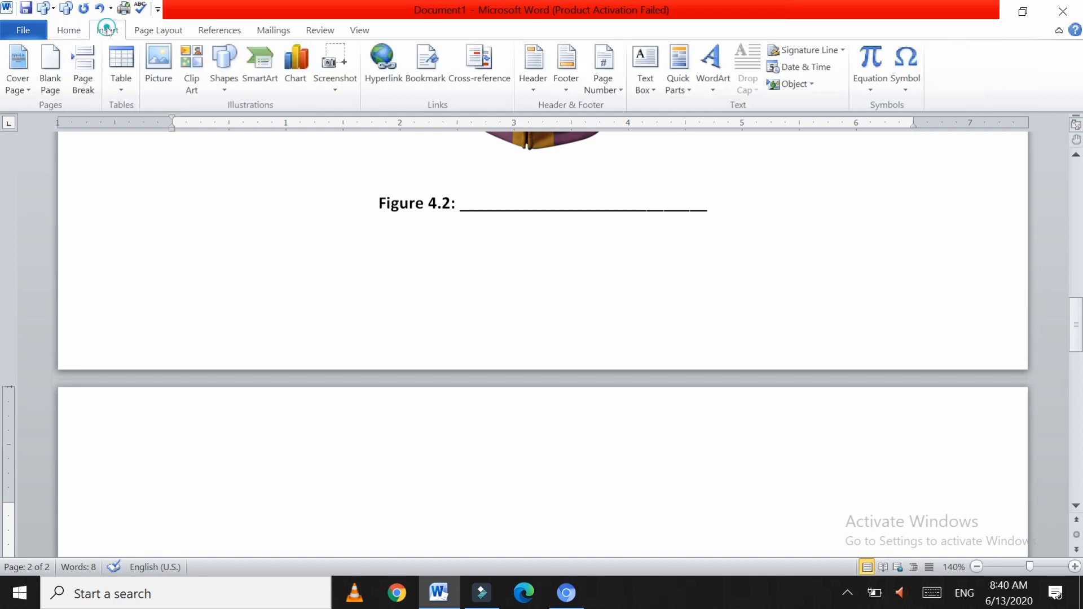
pyautogui.click(123, 88)
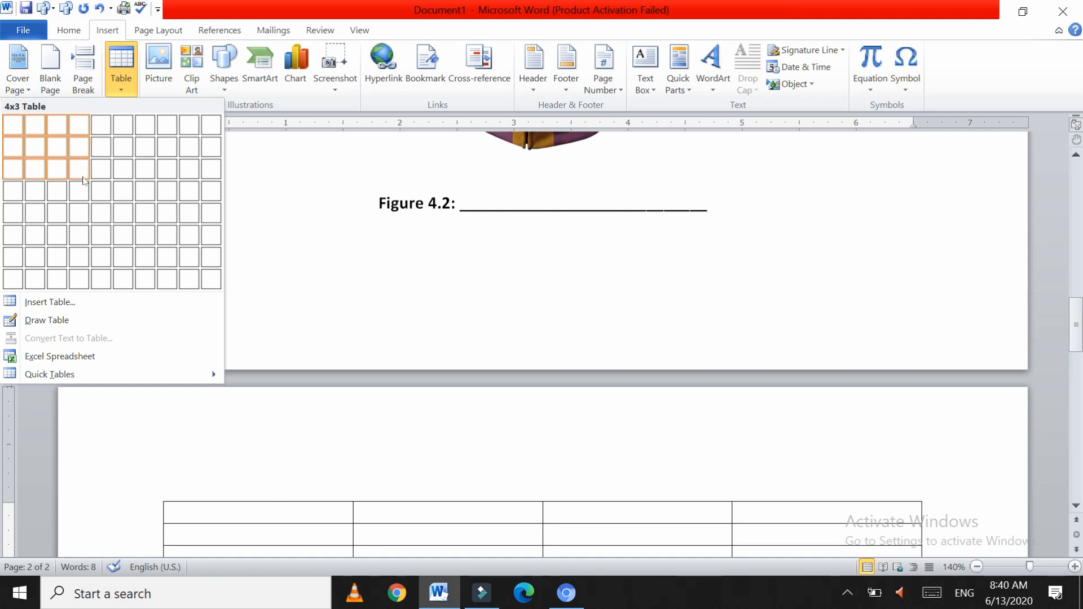
pyautogui.click(82, 211)
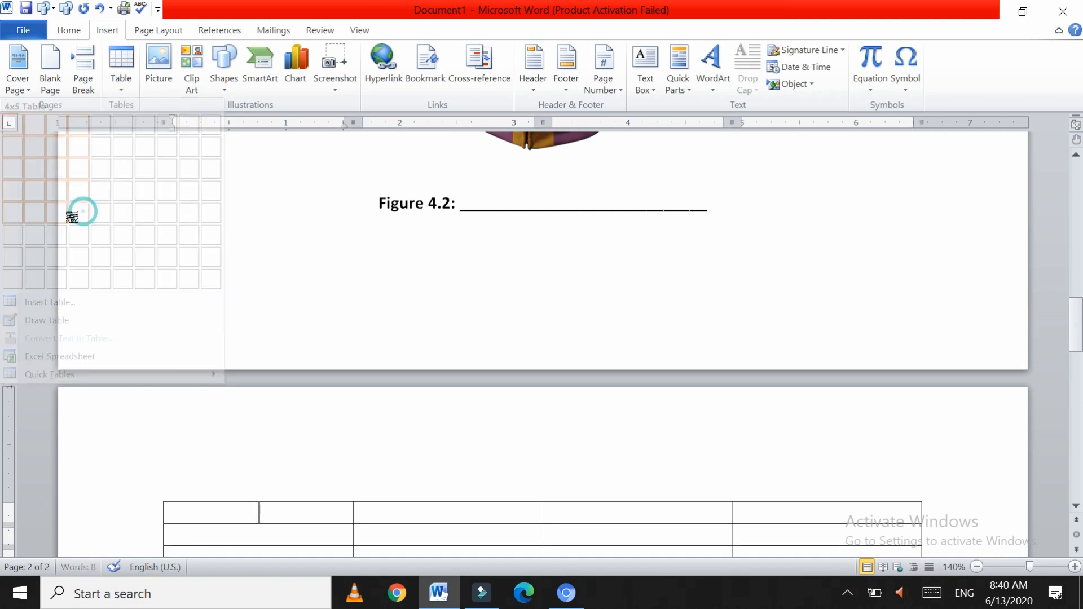
# Enter the column headings "Math", "Chem" and "Bio" in the table's first row, leaving the first cell empty.
pyautogui.scroll(-3, 187, 337)
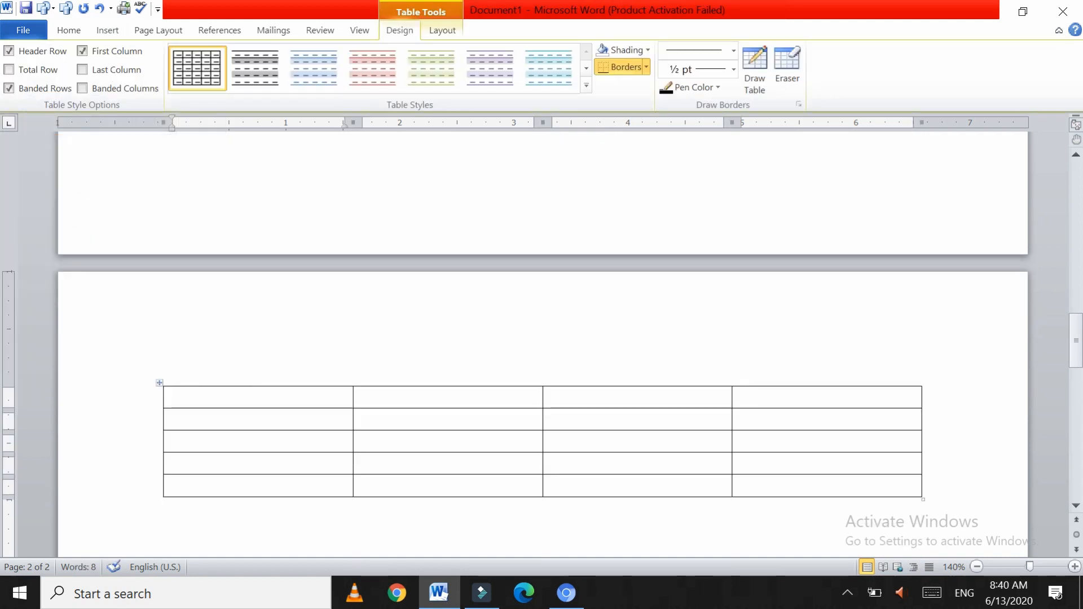
pyautogui.click(449, 397)
pyautogui.write('Math')
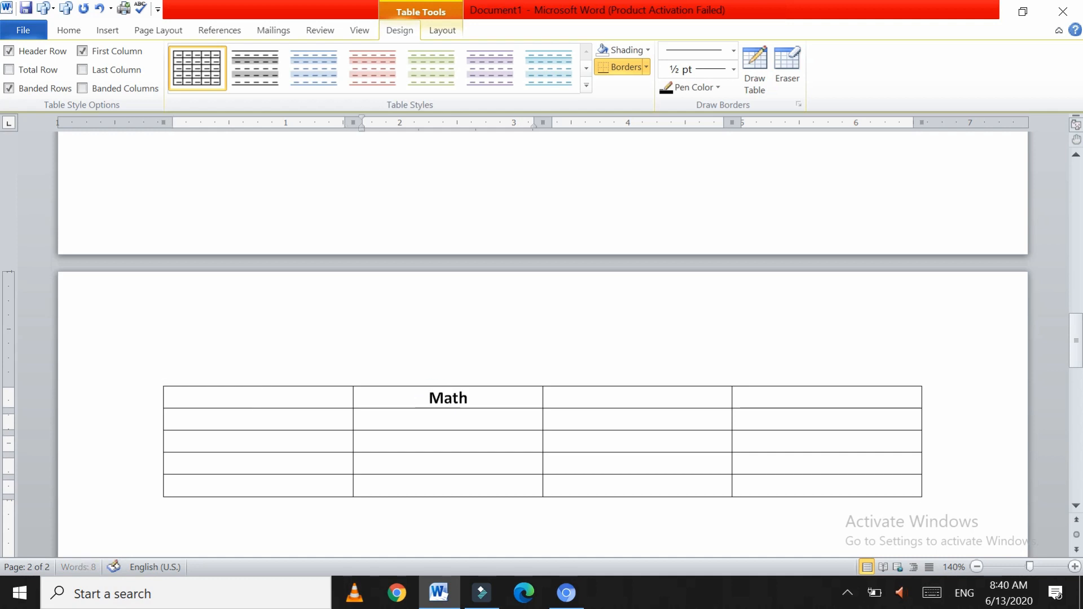
pyautogui.press('Tab')
pyautogui.write('Chem')
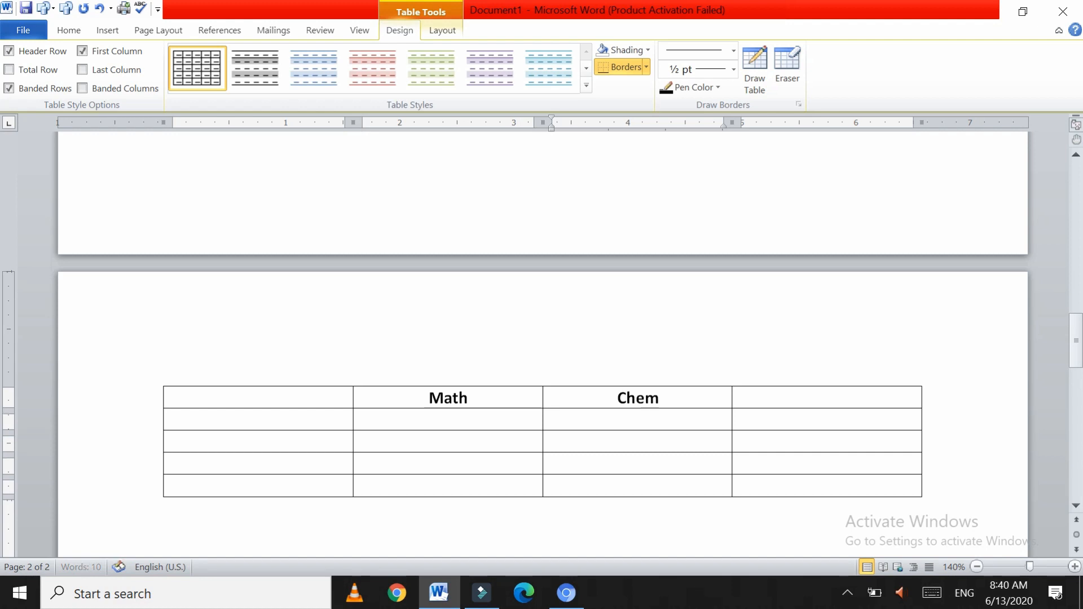
pyautogui.press('Tab')
pyautogui.write('Bio')
# Fill the table's first column below the header row with the names of the four people in the chart, one per row.
pyautogui.press('Tab')
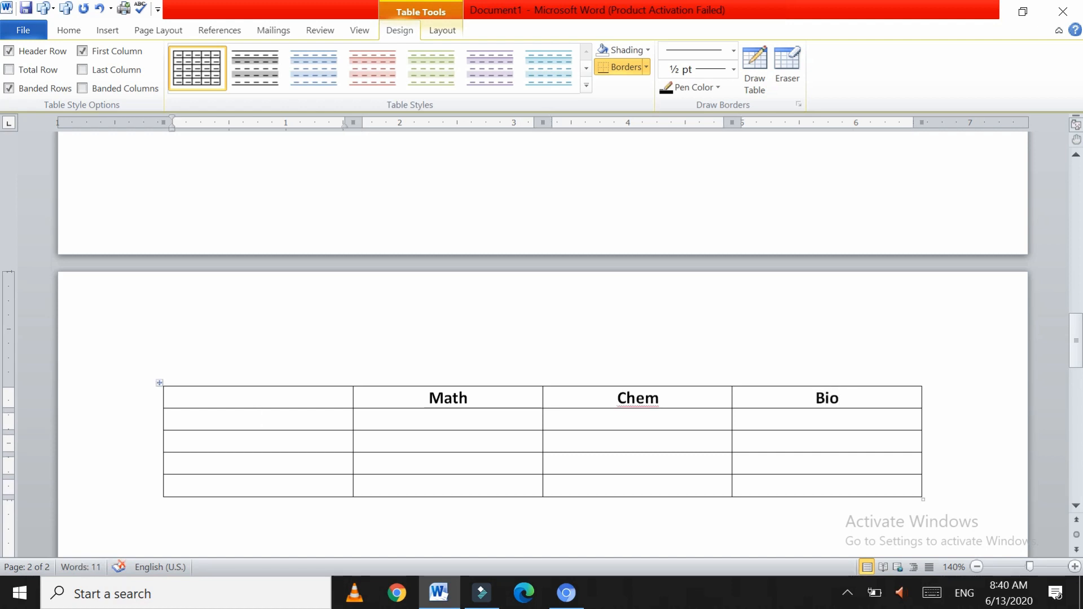
pyautogui.write('Komal')
pyautogui.press('Down')
pyautogui.write('Nasik')
pyautogui.press('Down')
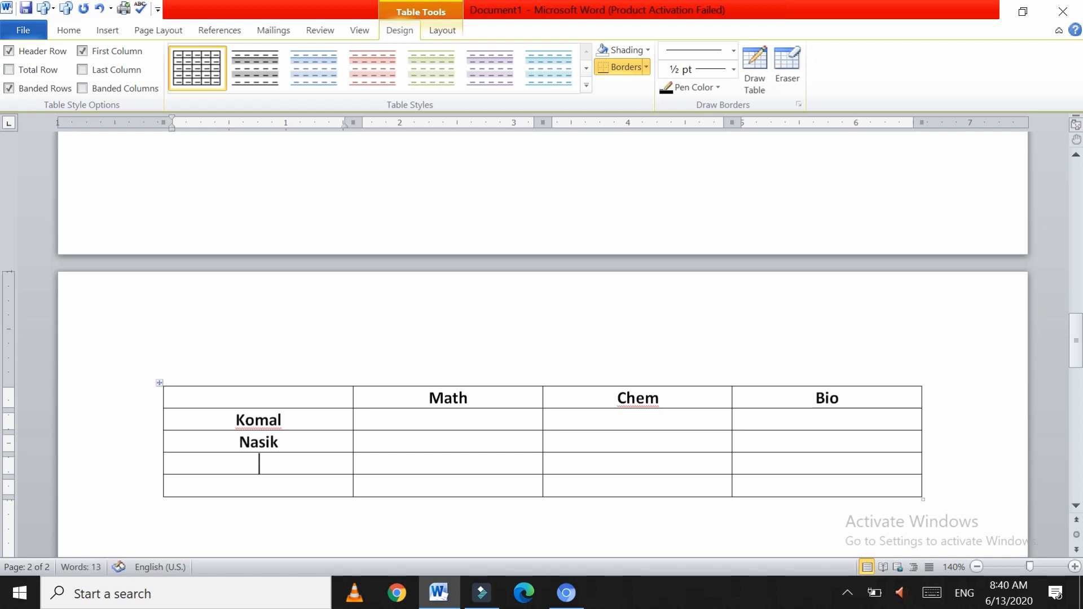
pyautogui.write('sadia')
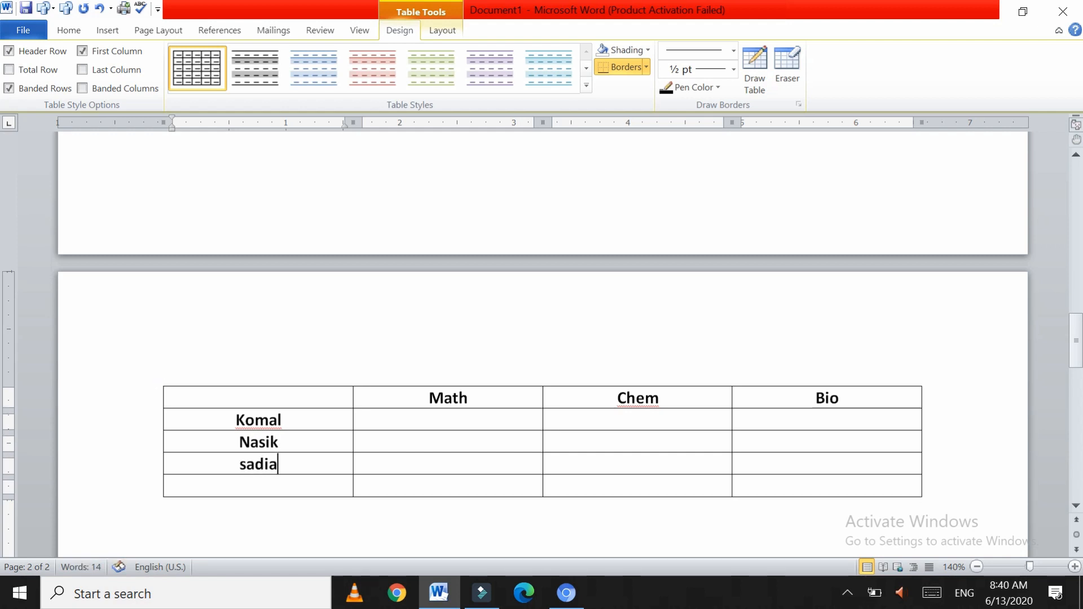
pyautogui.press('Down')
pyautogui.press('Left')
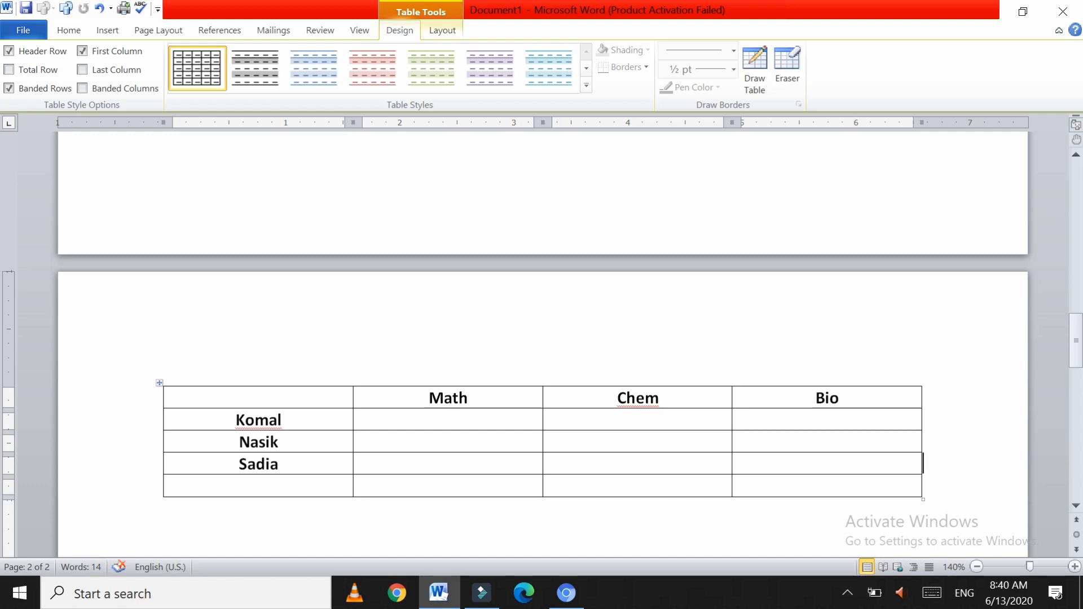
pyautogui.click(265, 490)
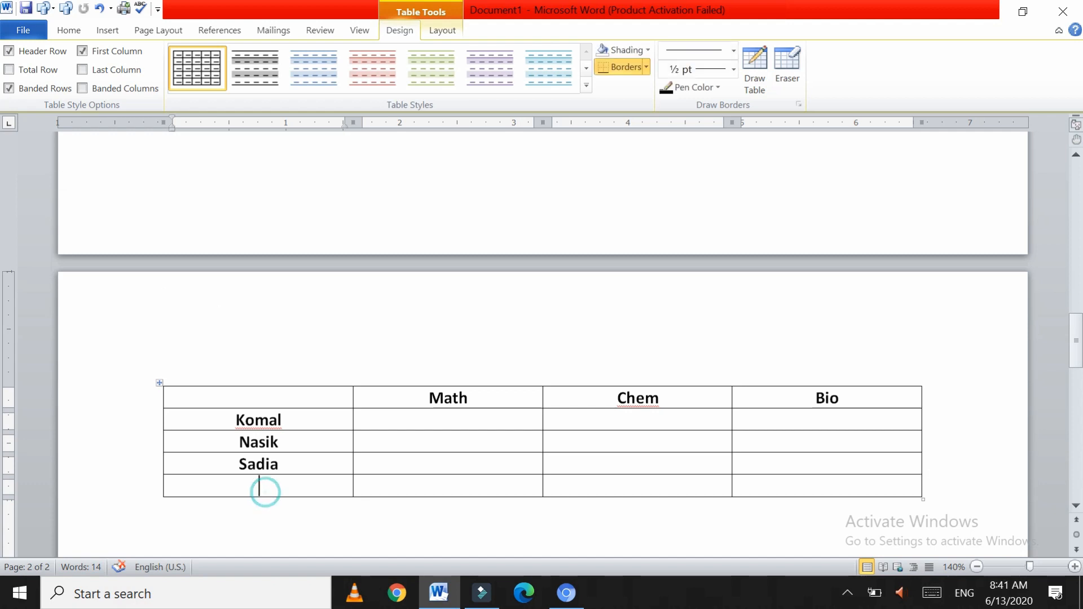
pyautogui.write('Ali')
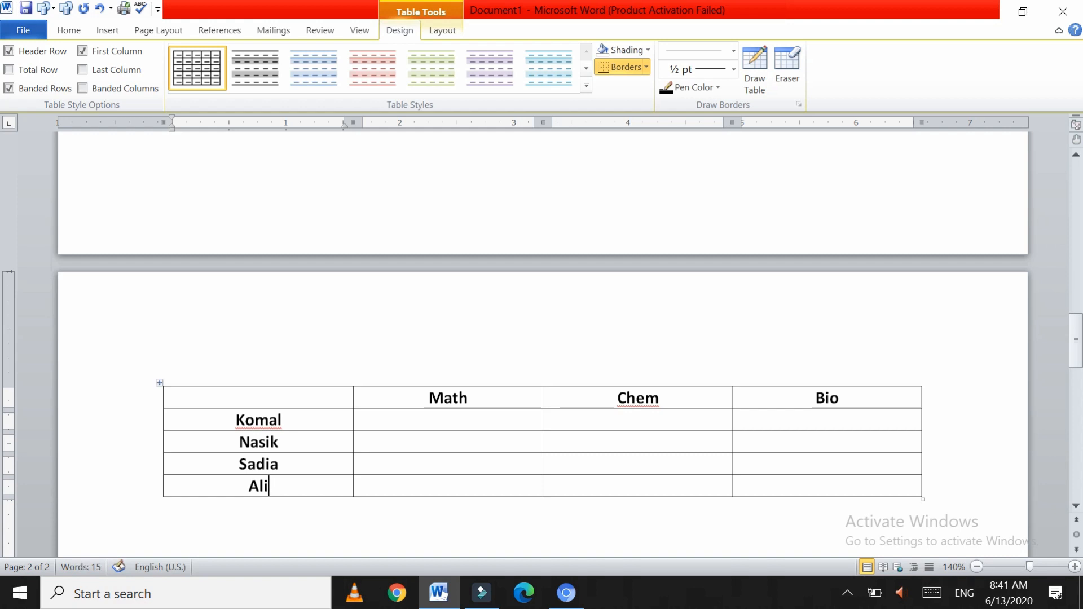
# Enter 88 as the first person's Math mark and 84, 54 and 74 as the second person's Math, Chem and Bio marks.
pyautogui.click(459, 421)
pyautogui.write('88')
pyautogui.press('Down')
pyautogui.write('84')
pyautogui.press('Tab')
pyautogui.write('54')
pyautogui.press('Tab')
pyautogui.write('74')
pyautogui.press('Right')
pyautogui.press('Right')
pyautogui.write('66')
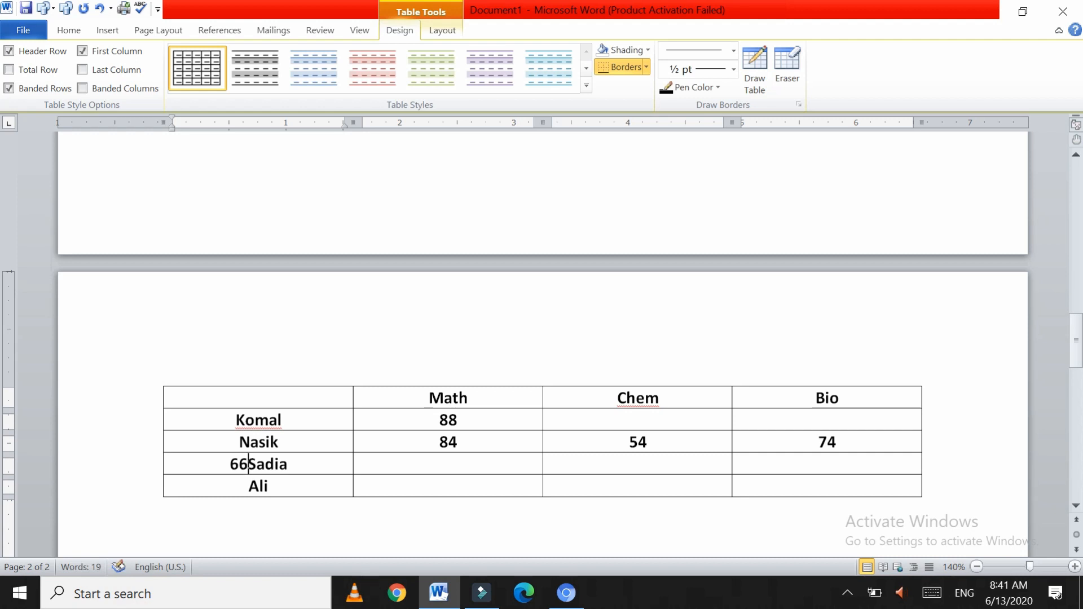
pyautogui.press('BackSpace')
pyautogui.press('BackSpace')
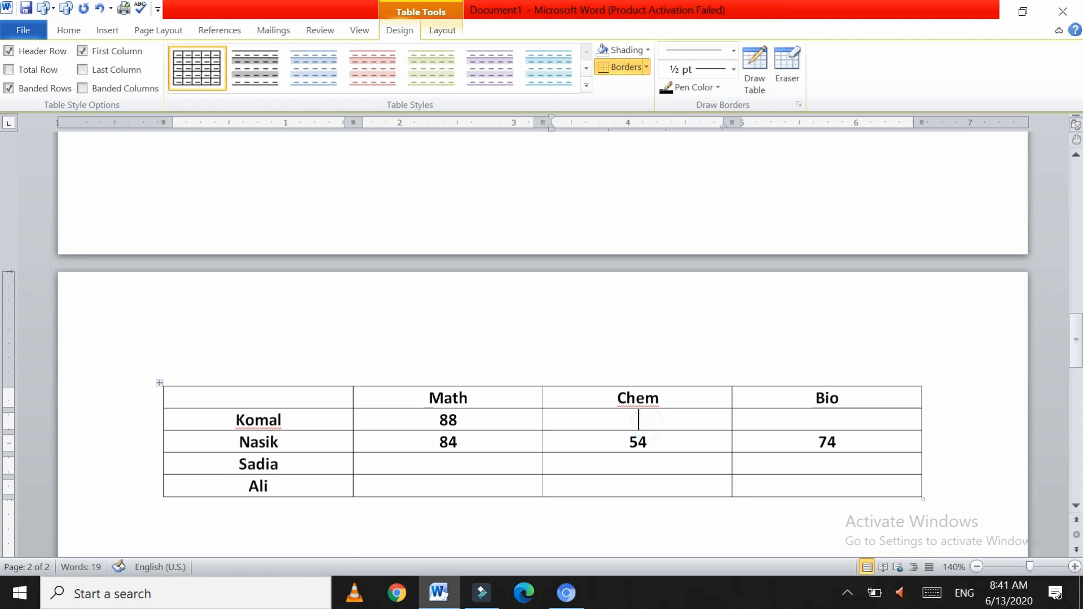
# Copy the first person's Math mark of 88 into the Chem and Bio cells of the same row.
pyautogui.doubleClick(451, 420)
pyautogui.hotkey('ctrl', 'c')
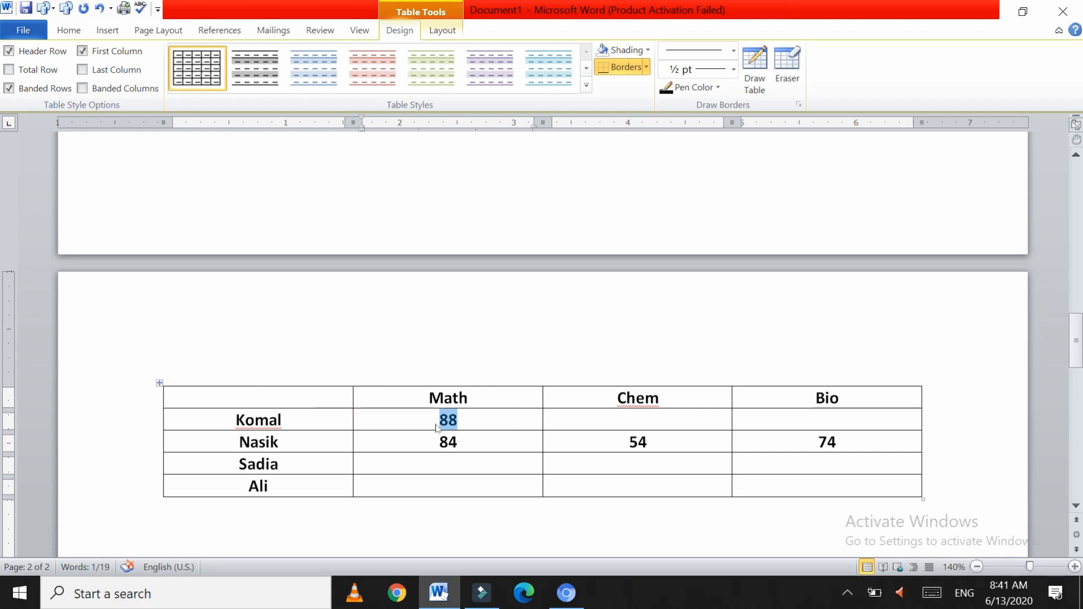
pyautogui.click(638, 423)
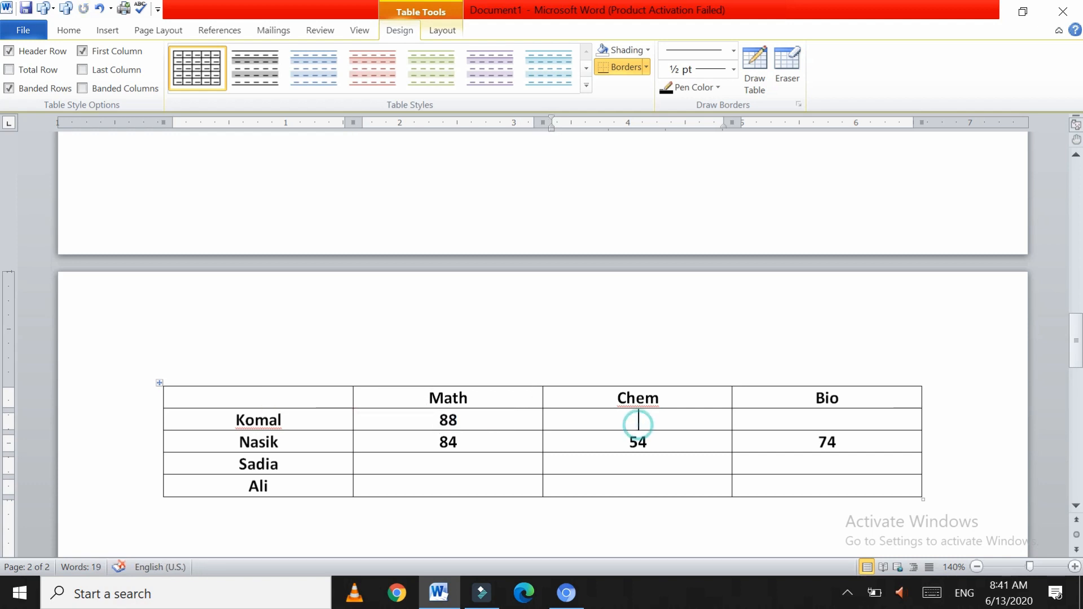
pyautogui.hotkey('ctrl', 'v')
pyautogui.click(774, 413)
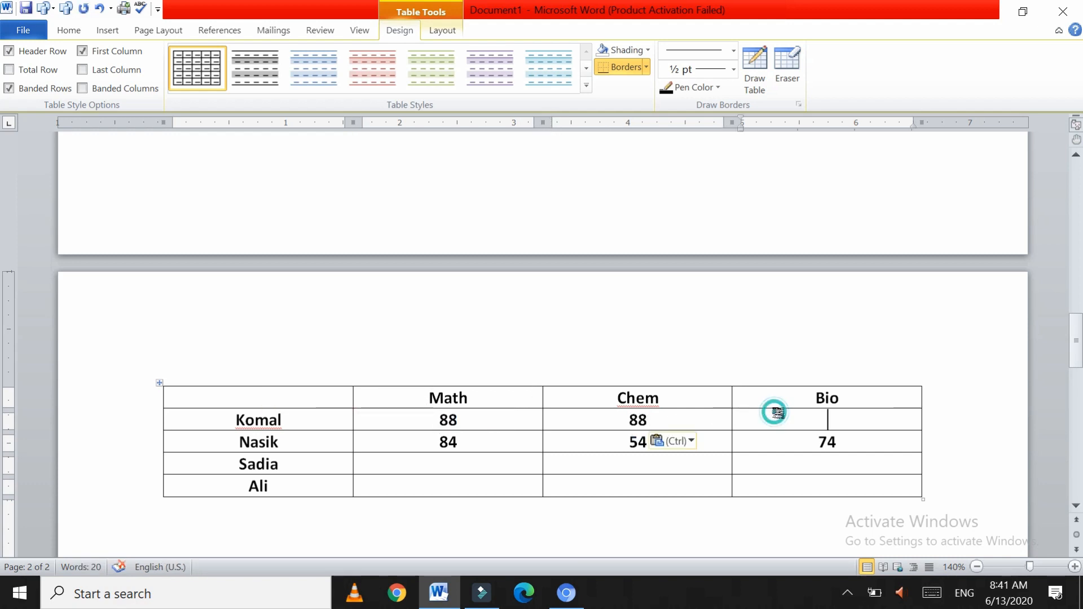
pyautogui.hotkey('ctrl', 'v')
pyautogui.click(481, 464)
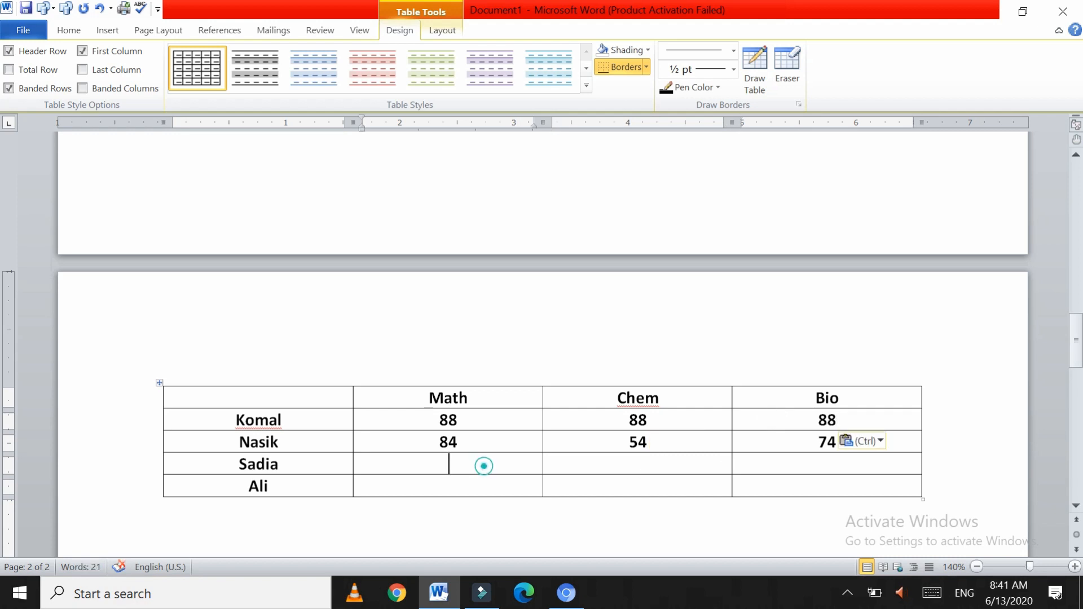
# Enter 84, 96 and 55 as the third person's Math, Chem and Bio marks in the table.
pyautogui.write('84')
pyautogui.press('Tab')
pyautogui.write('96')
pyautogui.press('Tab')
pyautogui.write('55')
pyautogui.press('Tab')
# Enter 74, 55 and 55 as the fourth person's Math, Chem and Bio marks in the table's last row.
pyautogui.press('Tab')
pyautogui.write('74')
pyautogui.press('Tab')
pyautogui.write('55')
pyautogui.press('Tab')
pyautogui.write('55')
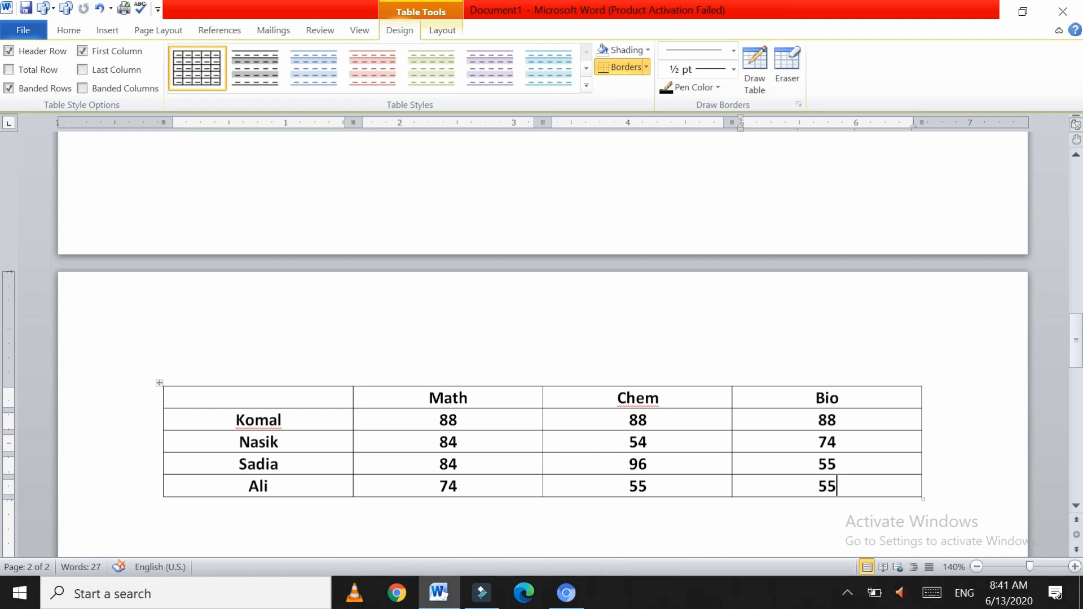
pyautogui.scroll(10, 261, 330)
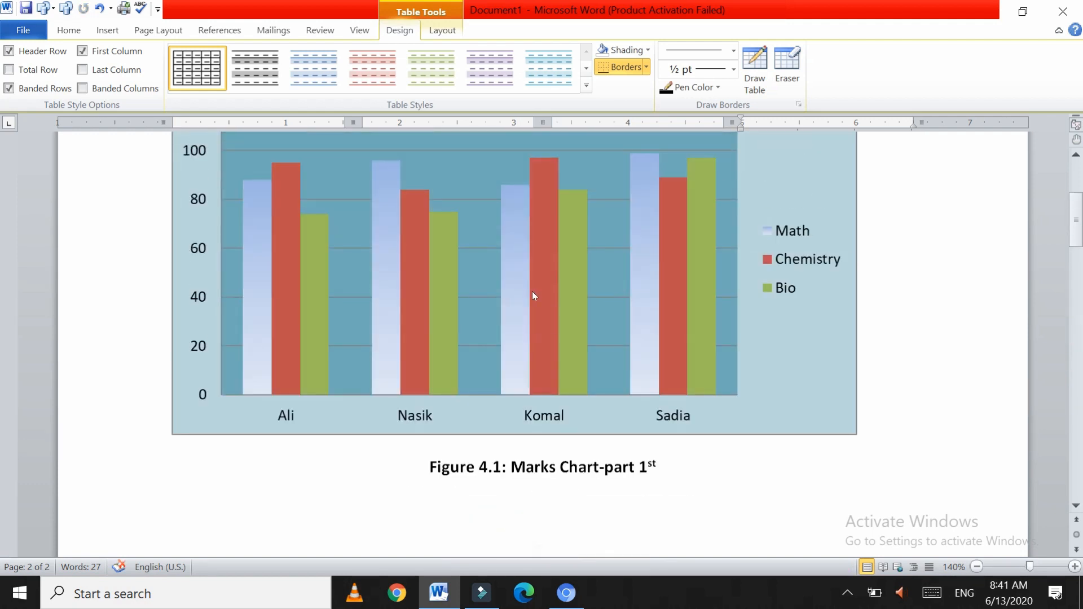
pyautogui.scroll(-4, 532, 291)
pyautogui.scroll(-10, 532, 291)
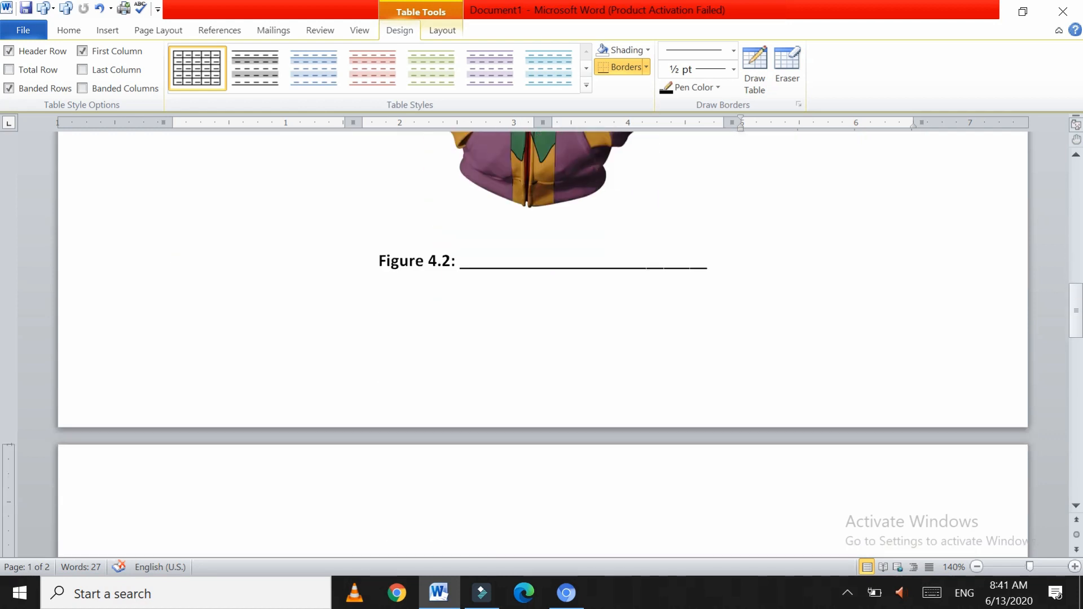
pyautogui.scroll(-1, 540, 238)
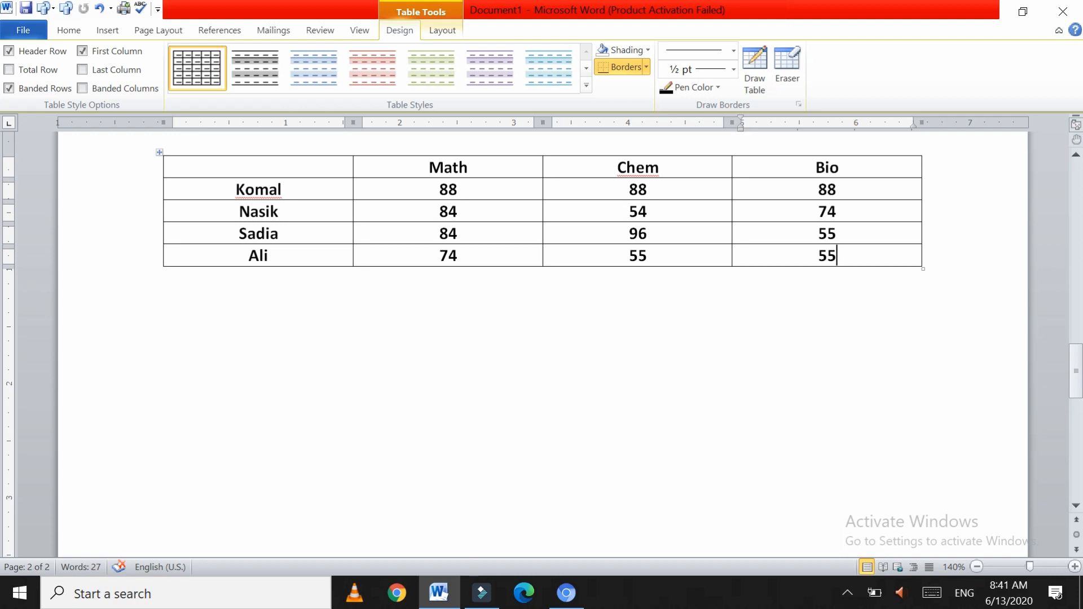
pyautogui.click(928, 256)
pyautogui.press('Return')
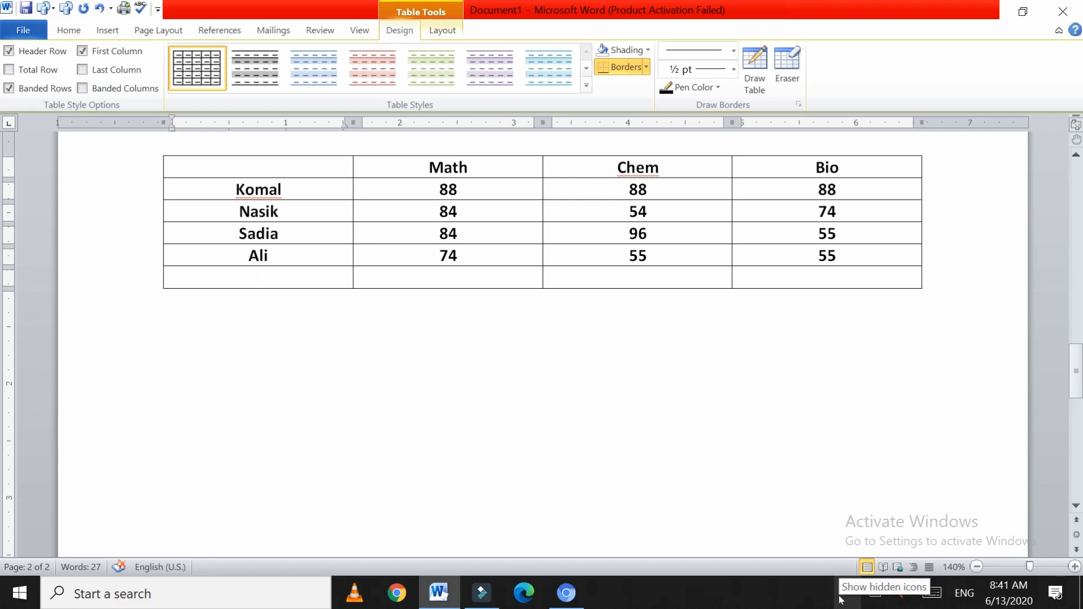
pyautogui.hotkey('ctrl', 'z')
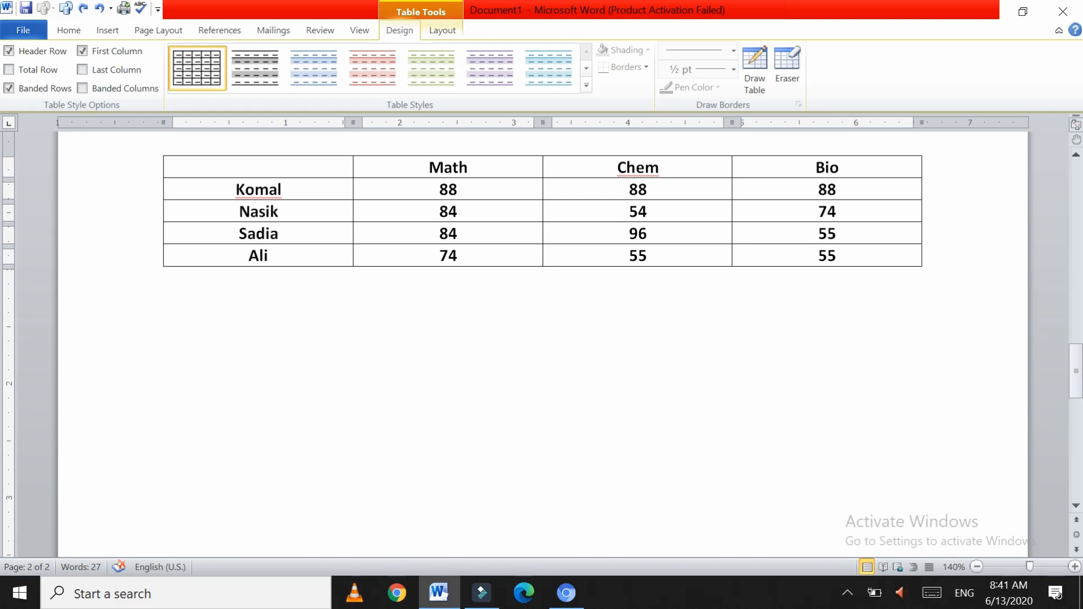
# Add the caption "Table 4.1: Marks sheet of part first students" on the line directly below the marks table.
pyautogui.click(398, 285)
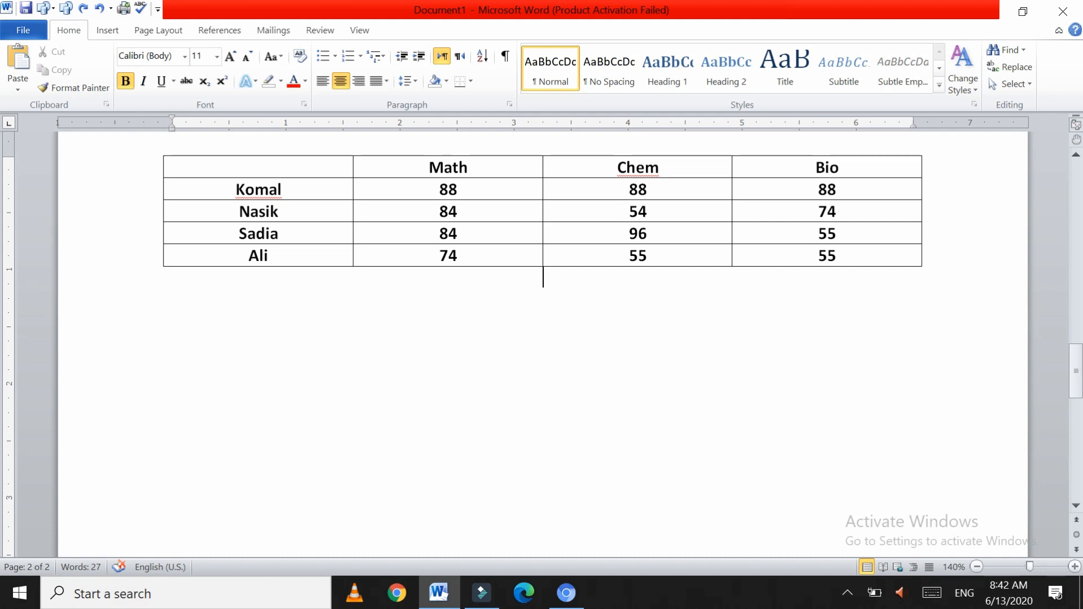
pyautogui.write('Tabl')
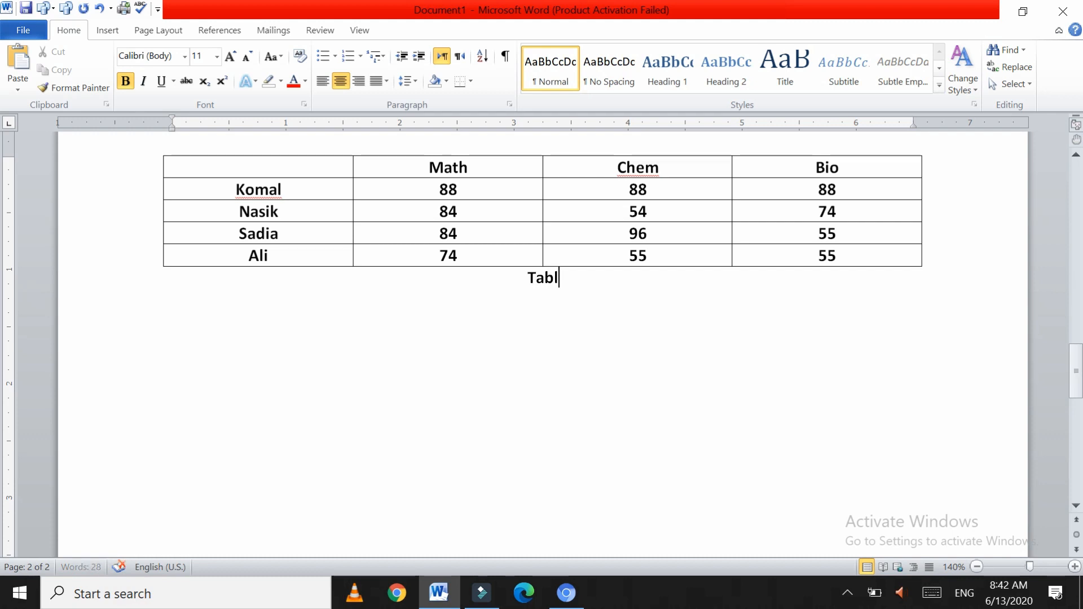
pyautogui.write('e 4.1')
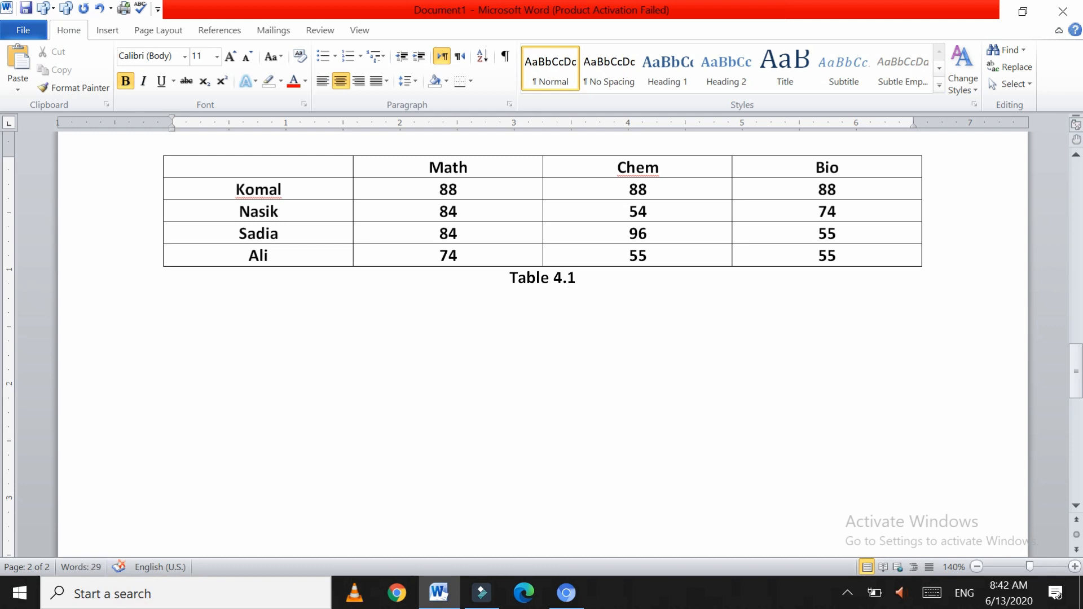
pyautogui.write(':')
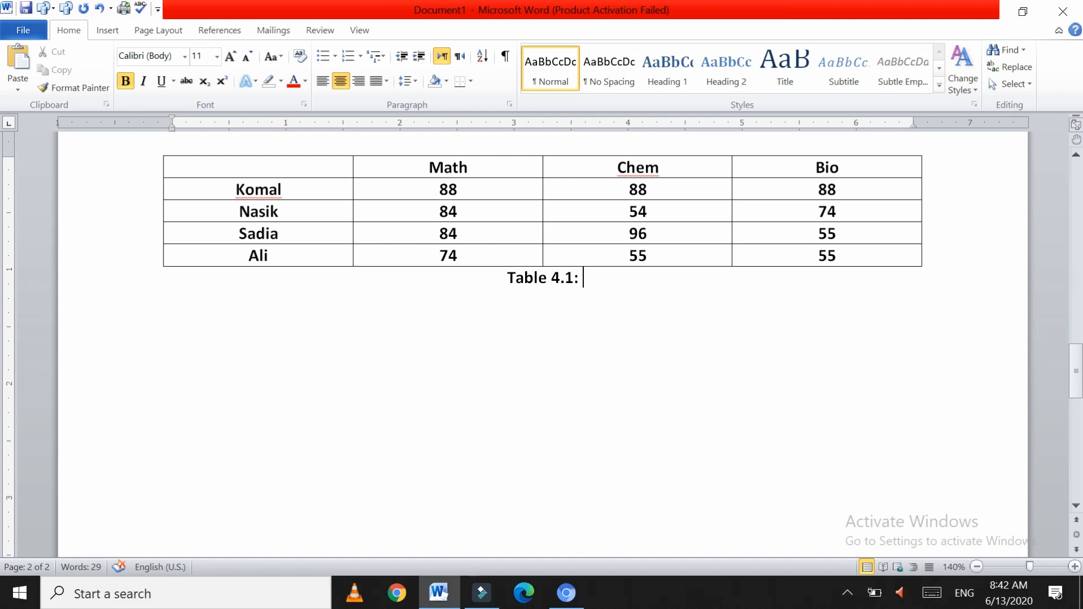
pyautogui.write('M')
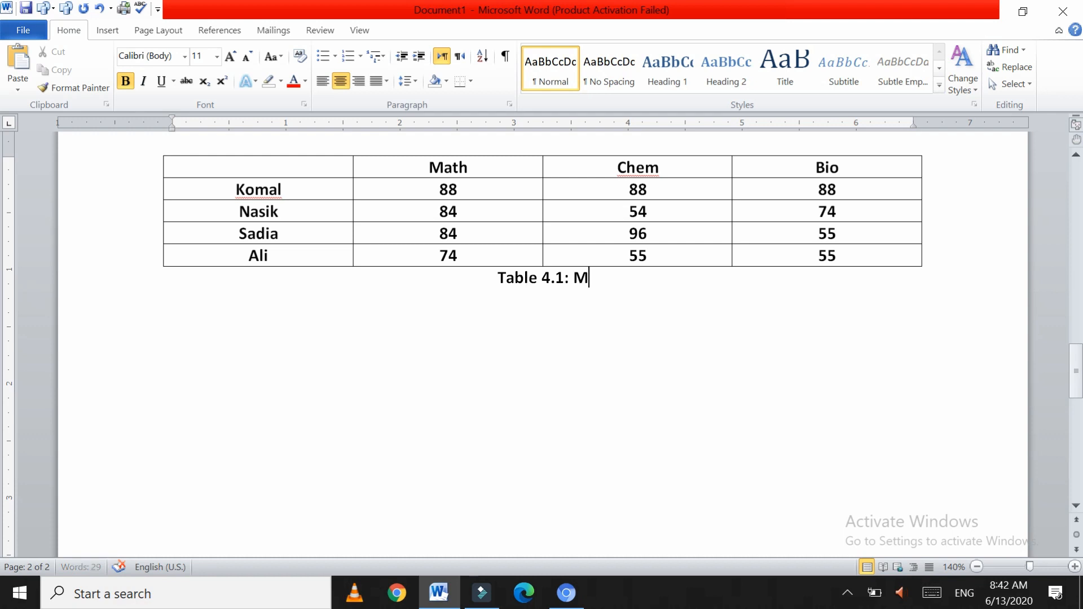
pyautogui.write('arks she')
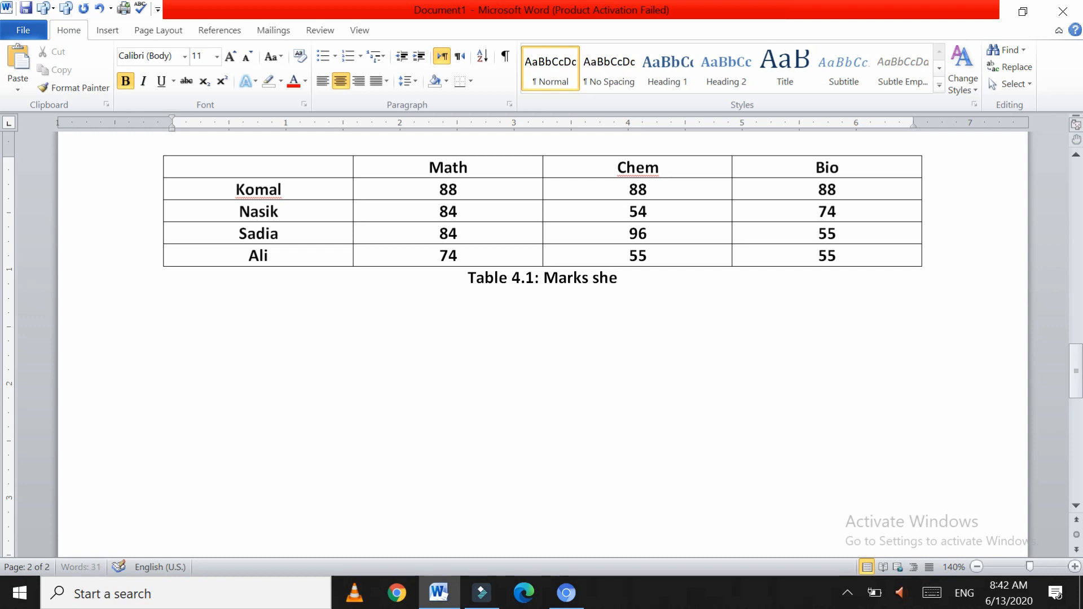
pyautogui.write('et of prt')
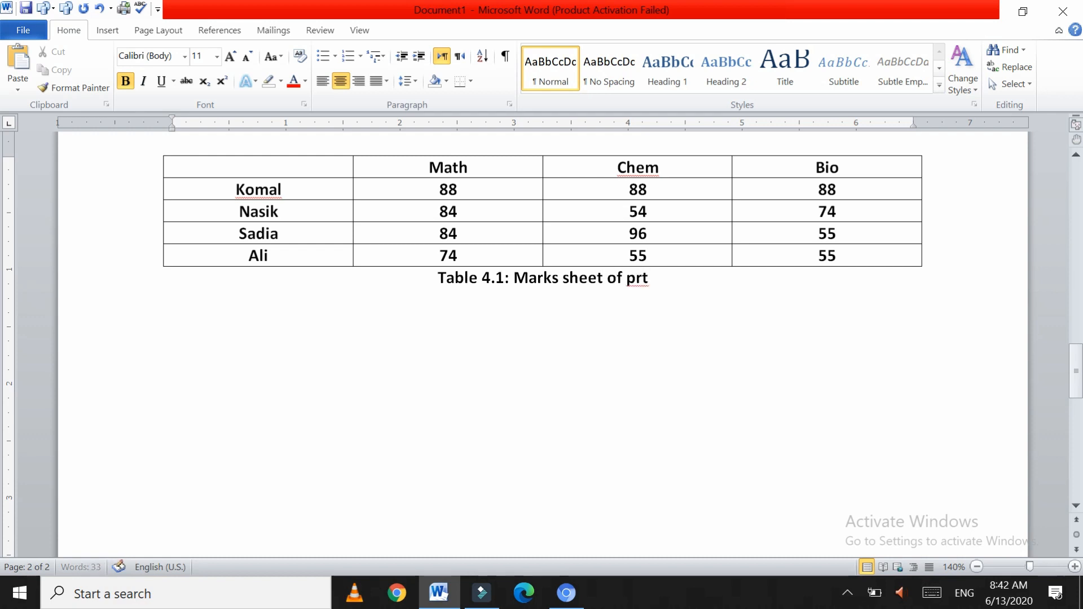
pyautogui.press('BackSpace')
pyautogui.press('BackSpace')
pyautogui.write('art first su')
pyautogui.press('BackSpace')
pyautogui.write('tudents')
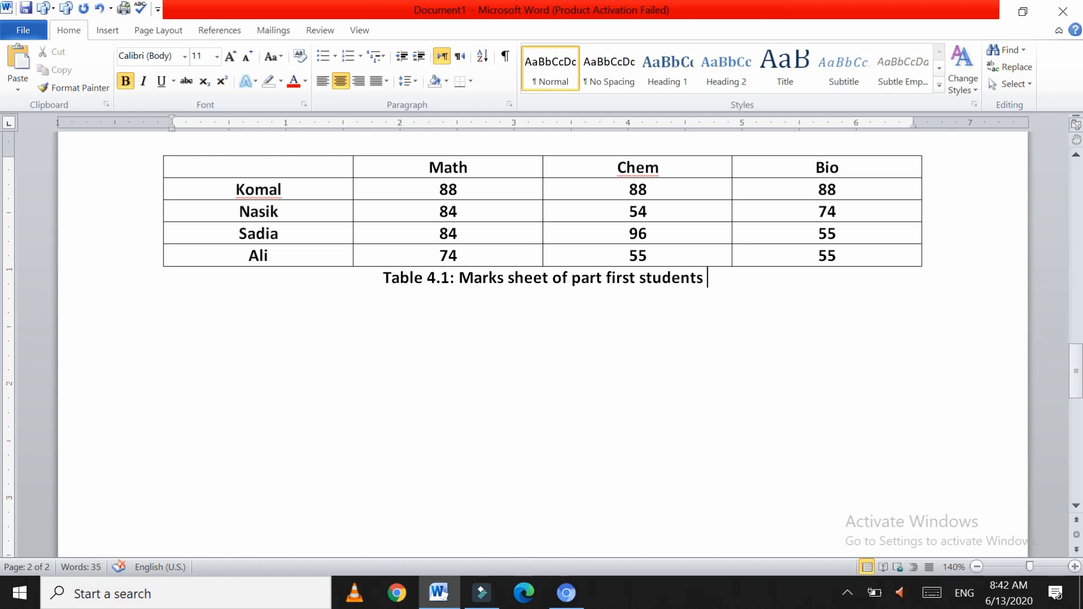
pyautogui.moveTo(449, 278); pyautogui.dragTo(383, 278)
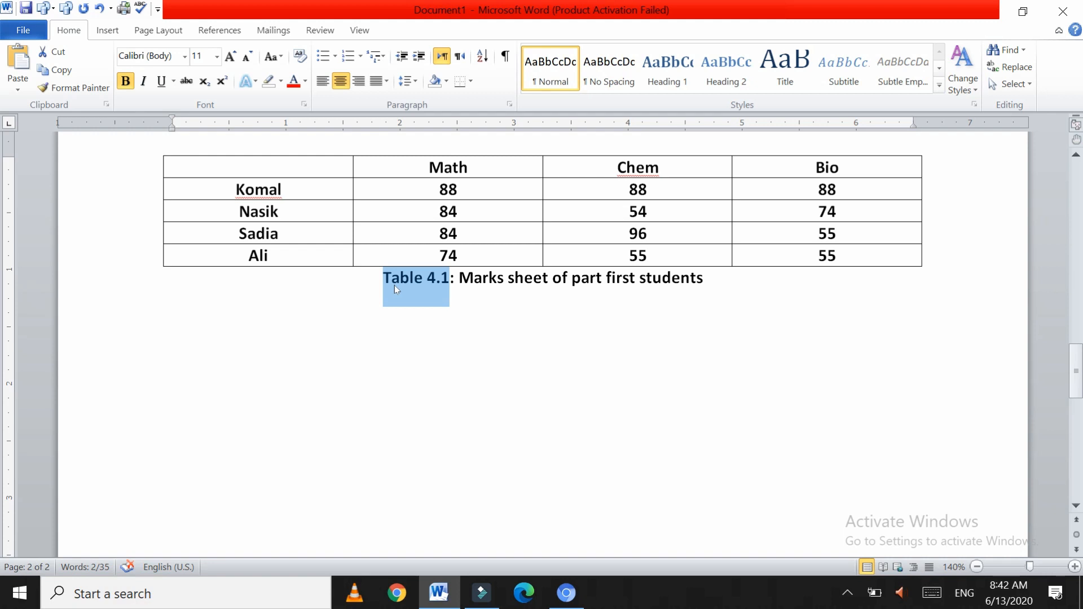
pyautogui.scroll(15, 395, 286)
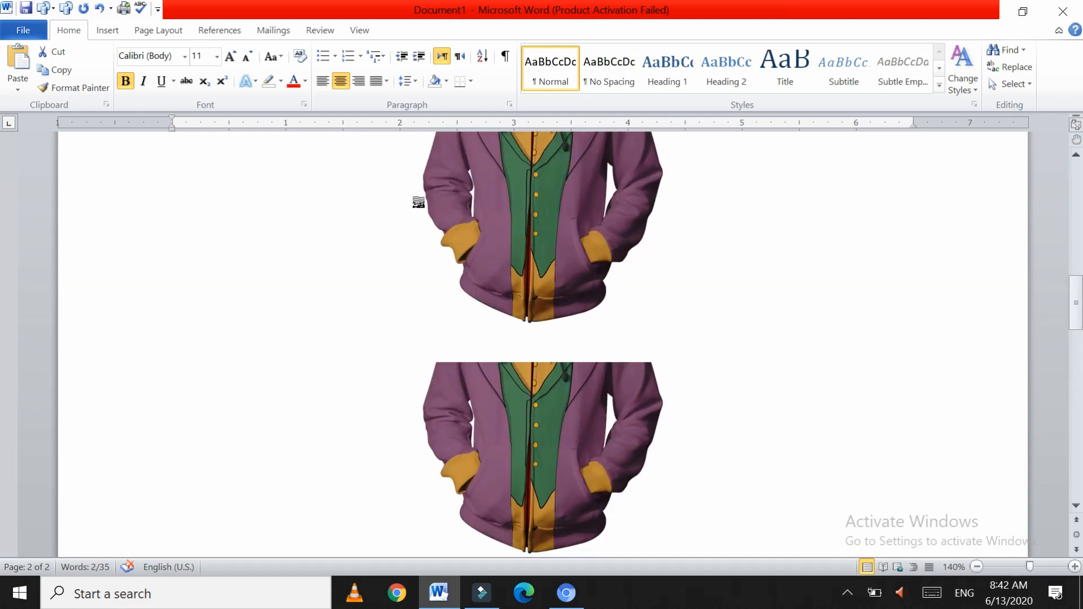
pyautogui.scroll(10, 439, 220)
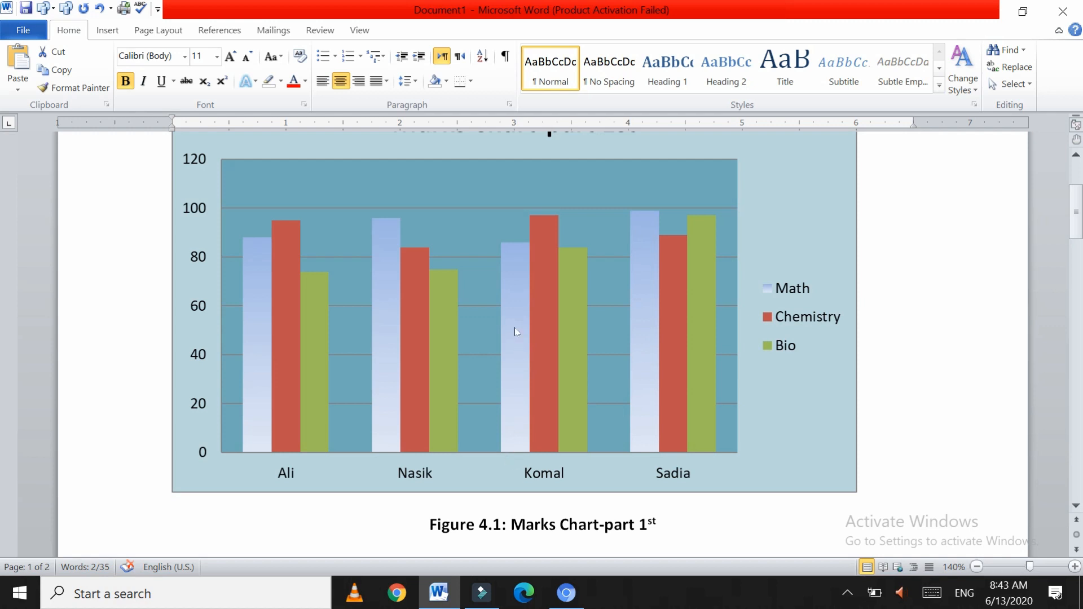
pyautogui.click(509, 244)
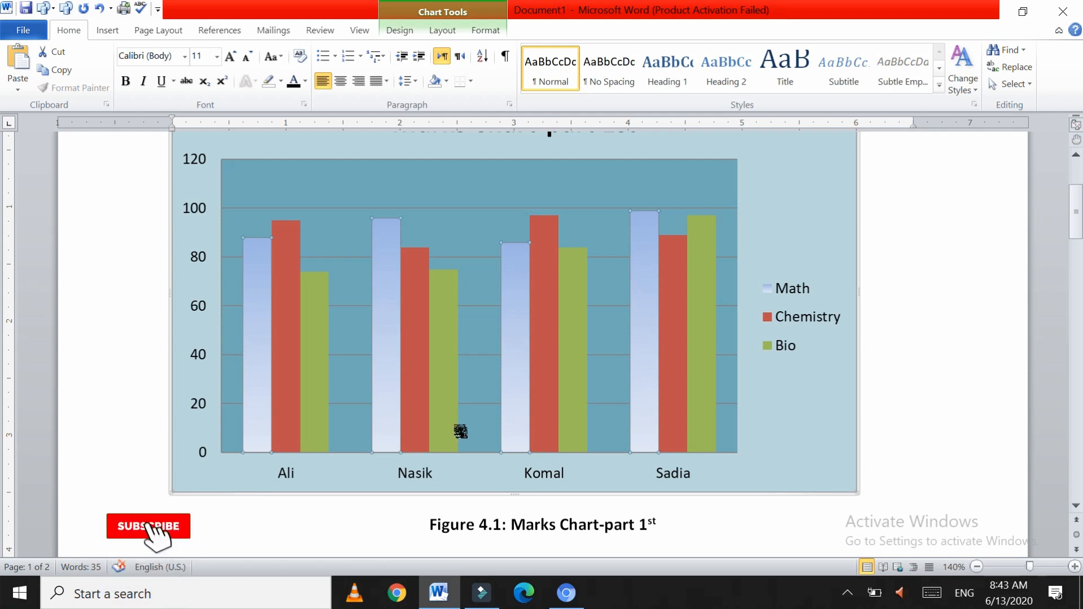
pyautogui.scroll(-5, 494, 487)
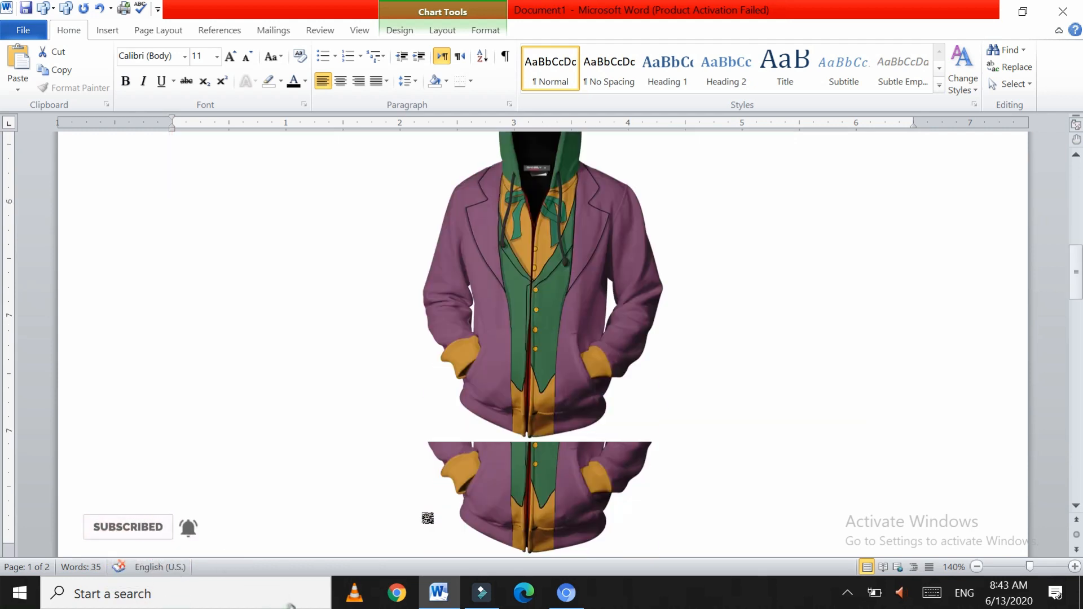
pyautogui.scroll(-10, 428, 518)
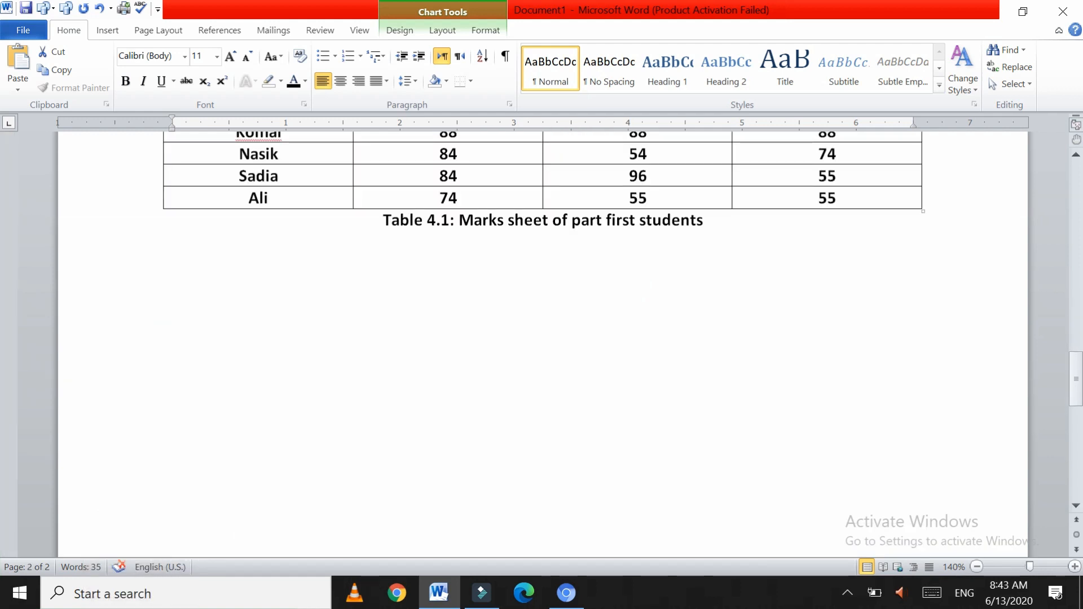
# Shade the marks table's header row with the light orange theme colour.
pyautogui.scroll(5, 396, 288)
pyautogui.click(134, 339)
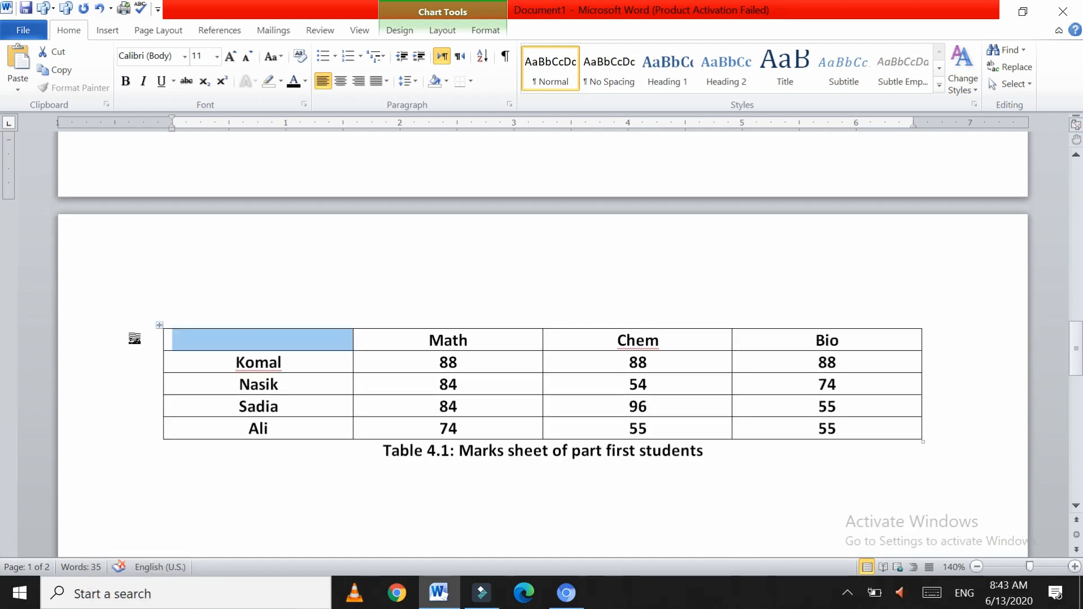
pyautogui.click(134, 338)
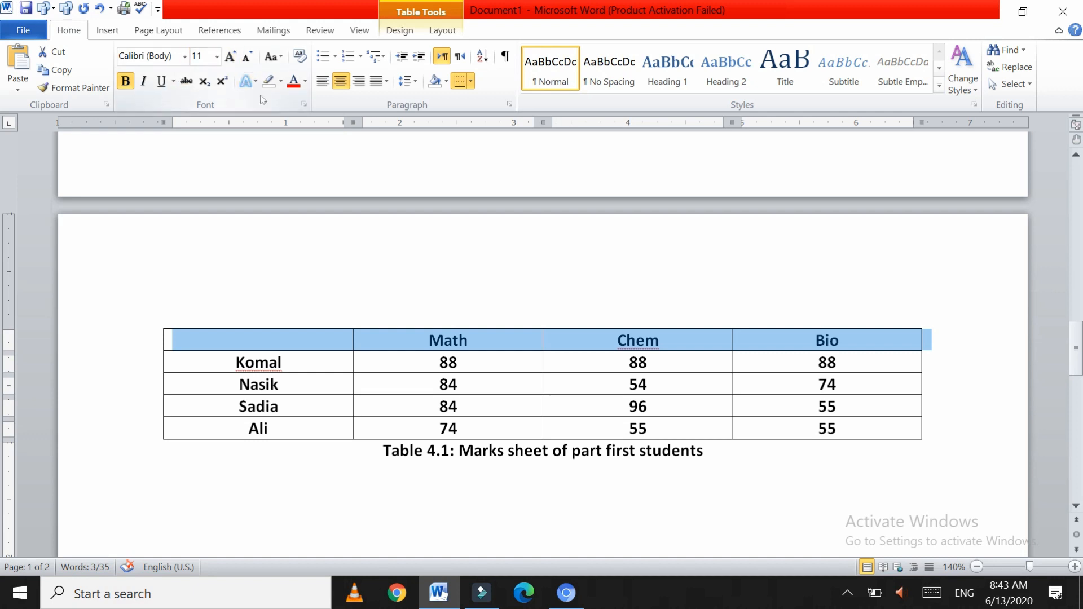
pyautogui.click(446, 81)
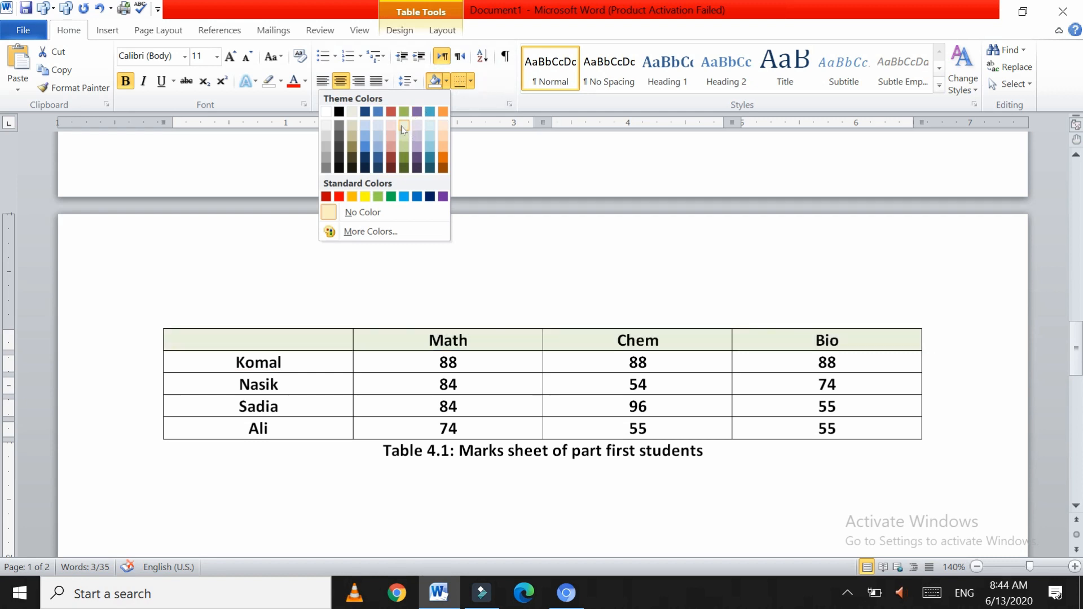
pyautogui.click(443, 153)
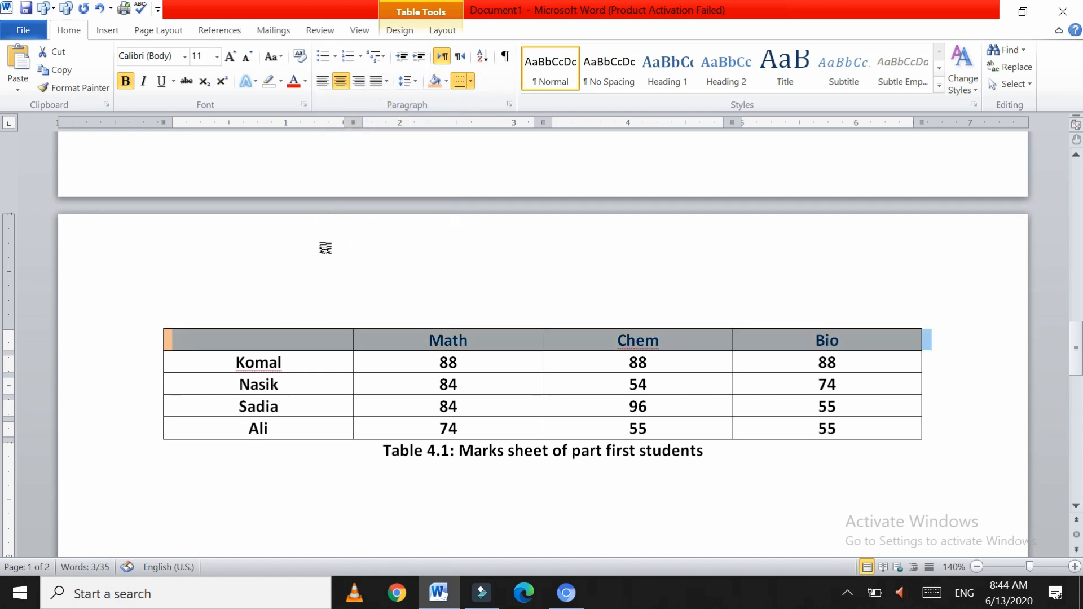
# Shade the table's whole first column, including the empty header cell, with the darkest orange theme colour.
pyautogui.click(246, 303)
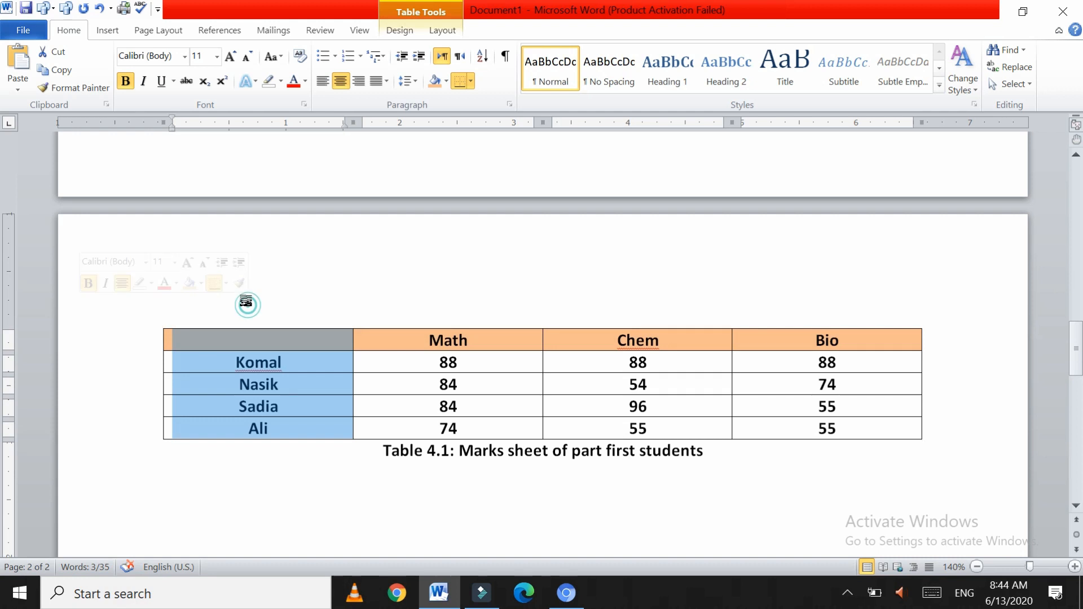
pyautogui.click(445, 81)
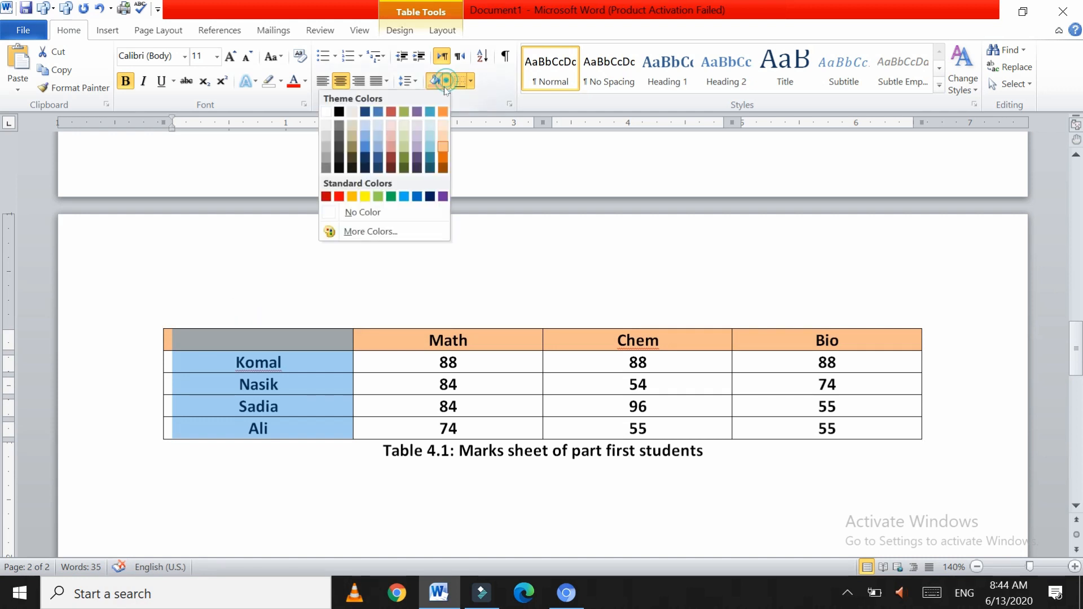
pyautogui.click(444, 167)
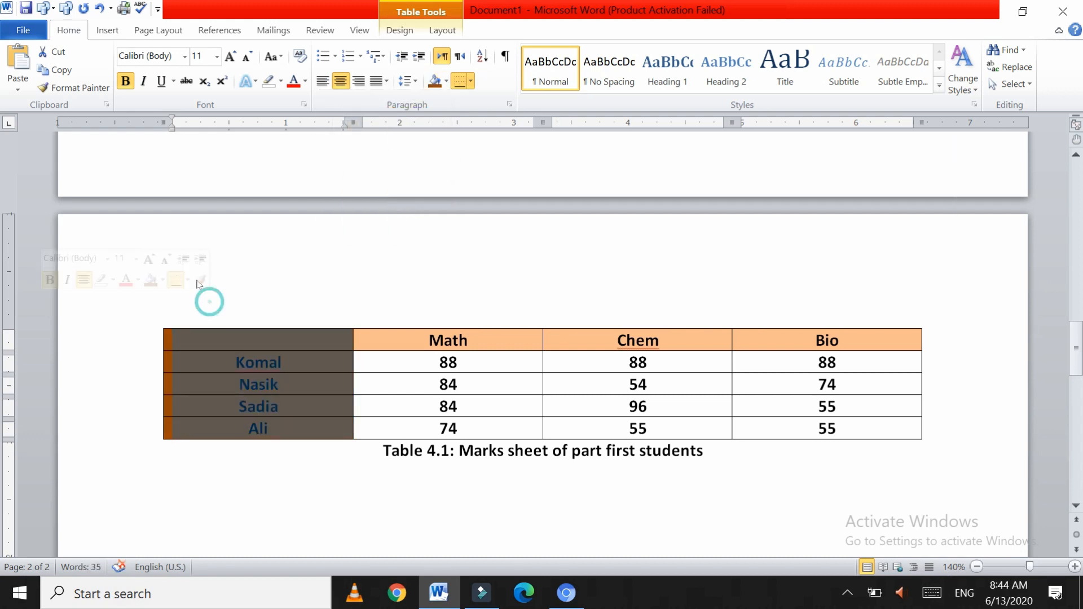
pyautogui.click(382, 356)
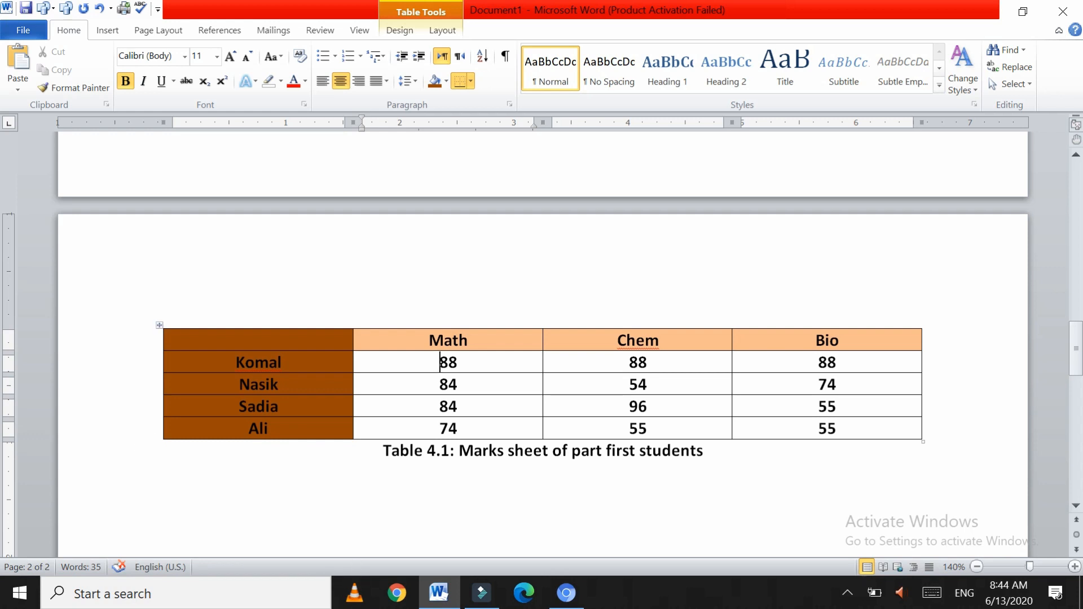
# Select the marks chart and examine its formatting, layout and design options, including the available chart layouts.
pyautogui.scroll(15, 271, 314)
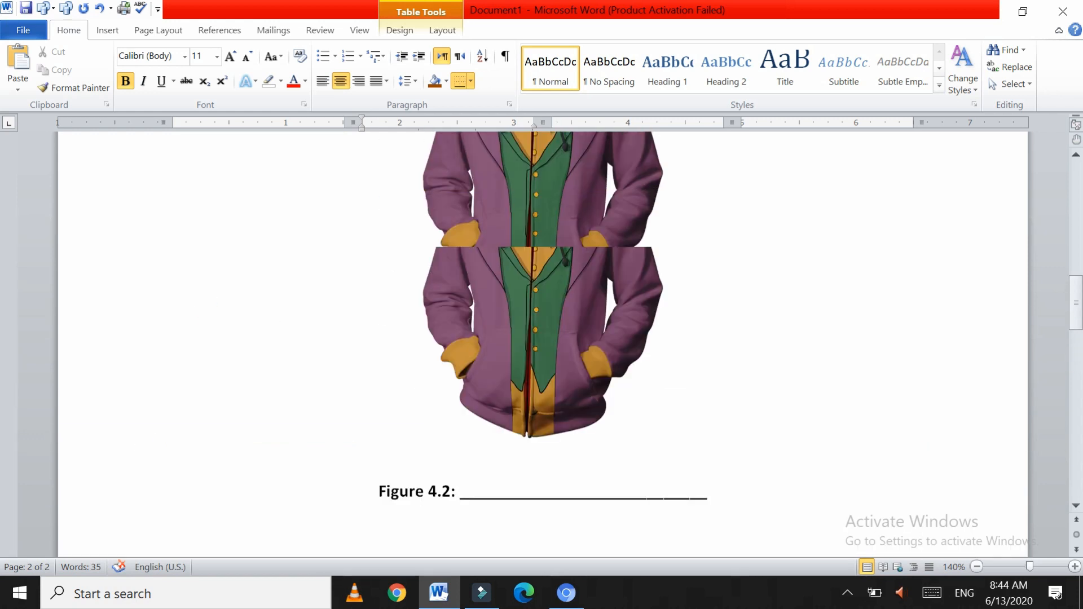
pyautogui.scroll(10, 282, 330)
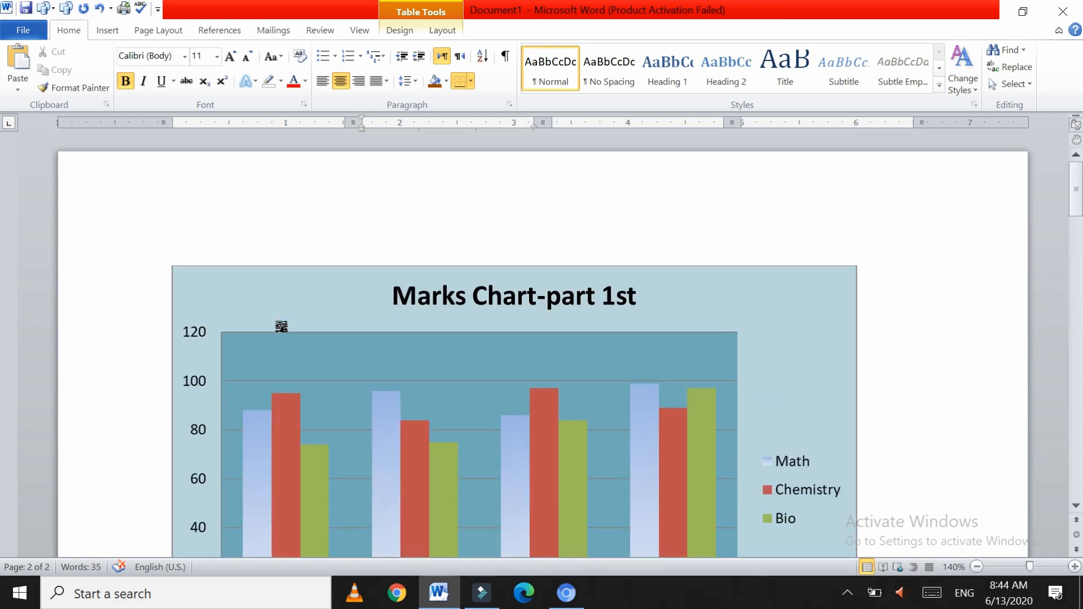
pyautogui.scroll(-4, 282, 330)
pyautogui.click(781, 415)
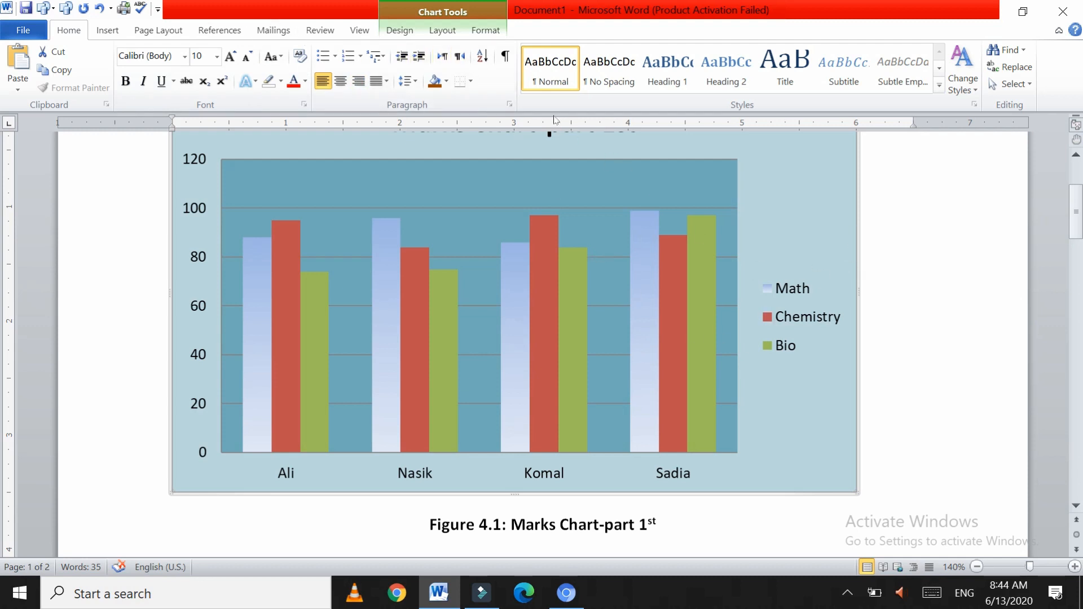
pyautogui.click(480, 32)
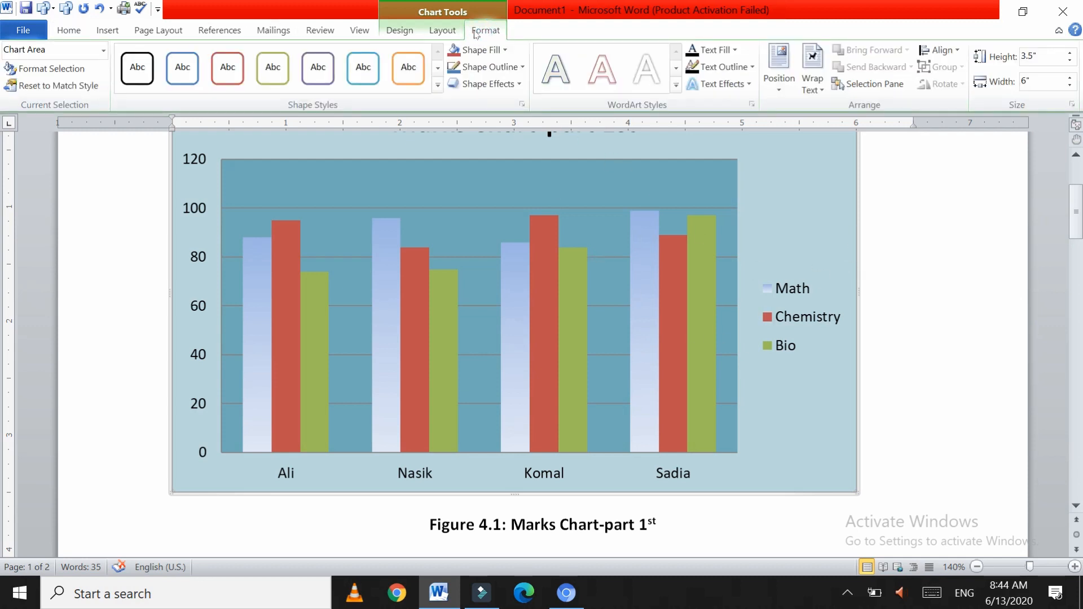
pyautogui.click(442, 31)
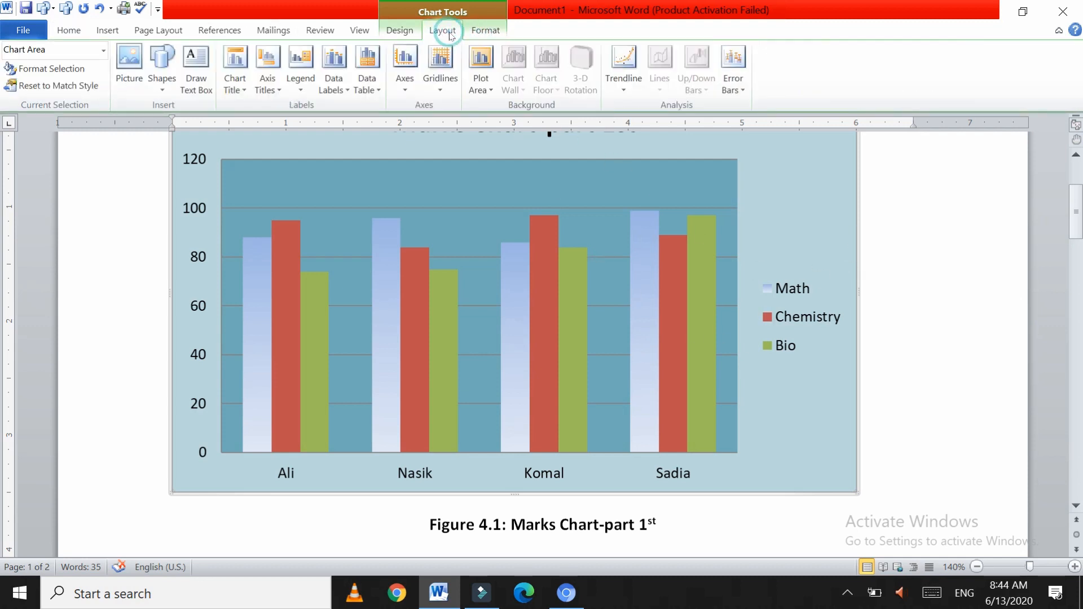
pyautogui.click(406, 29)
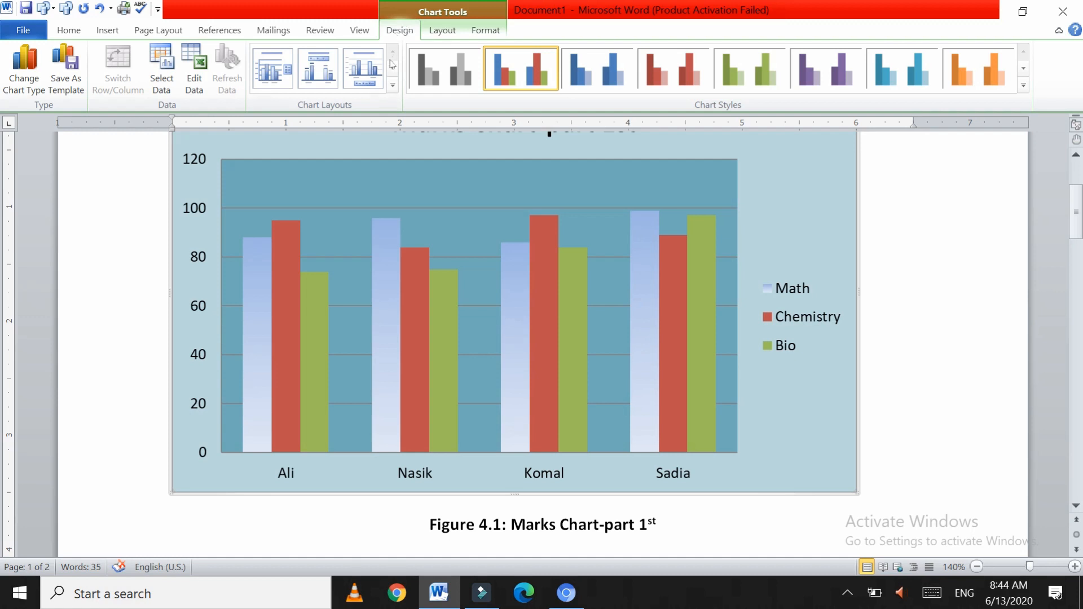
pyautogui.click(393, 84)
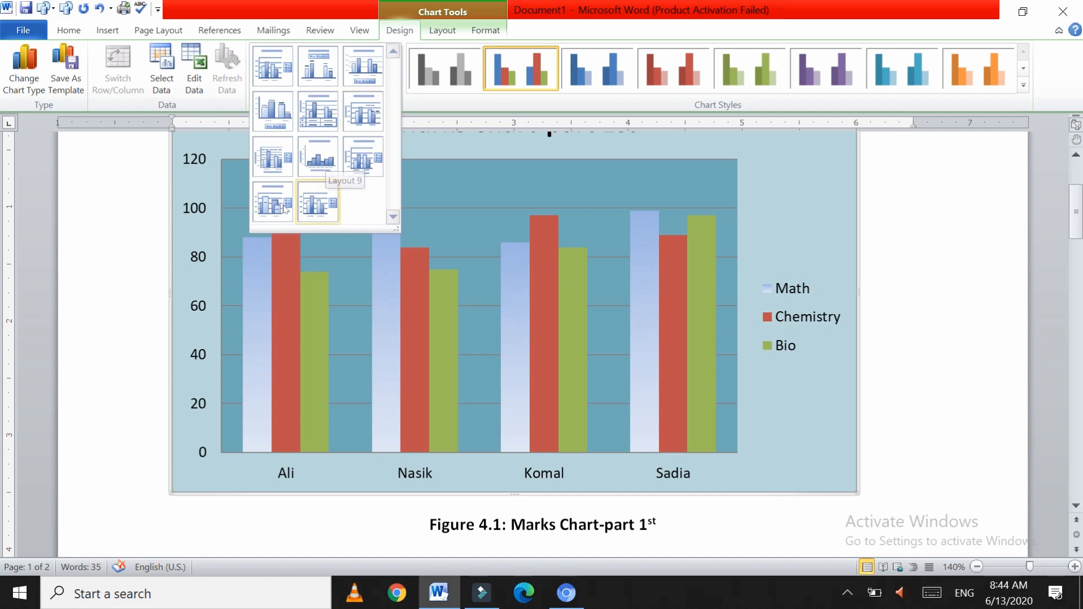
pyautogui.click(392, 49)
pyautogui.click(424, 101)
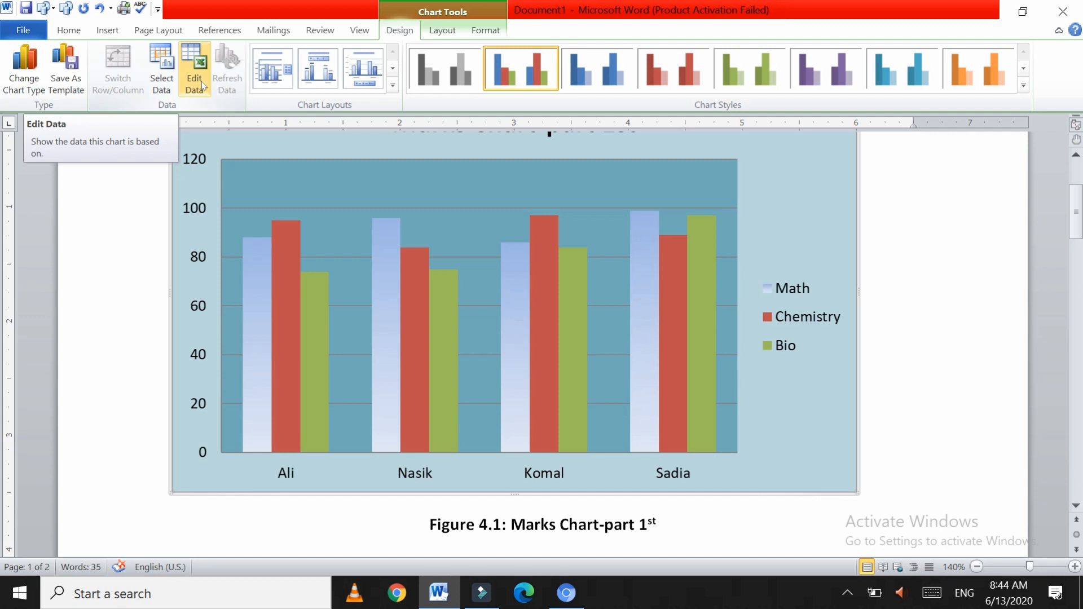
# In the marks chart's data sheet, set the fourth student's Bio mark to 99 and the first student's Math mark to 42.
pyautogui.click(201, 85)
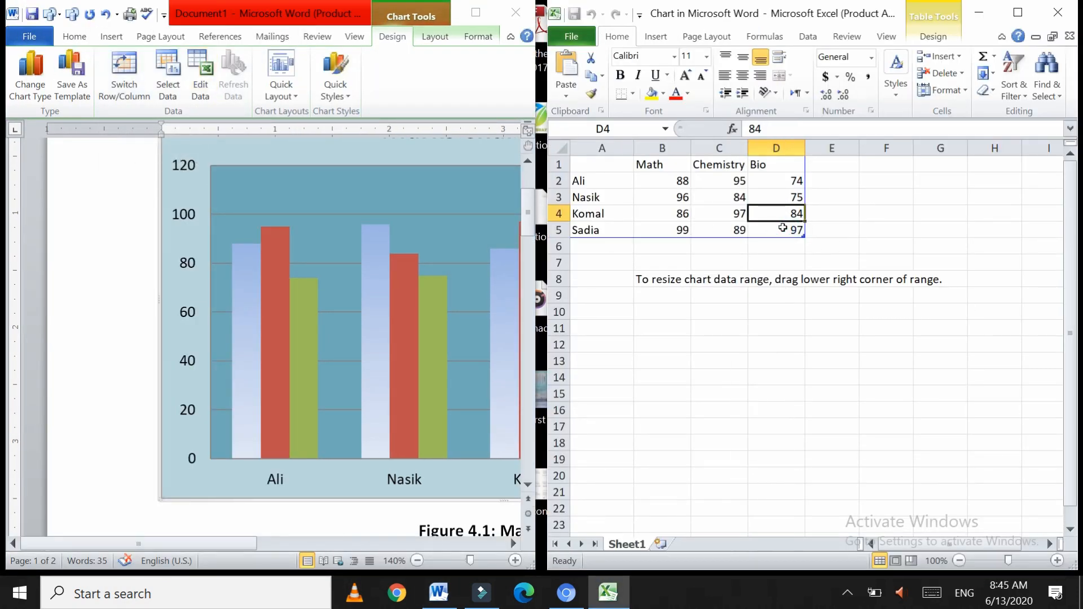
pyautogui.click(778, 227)
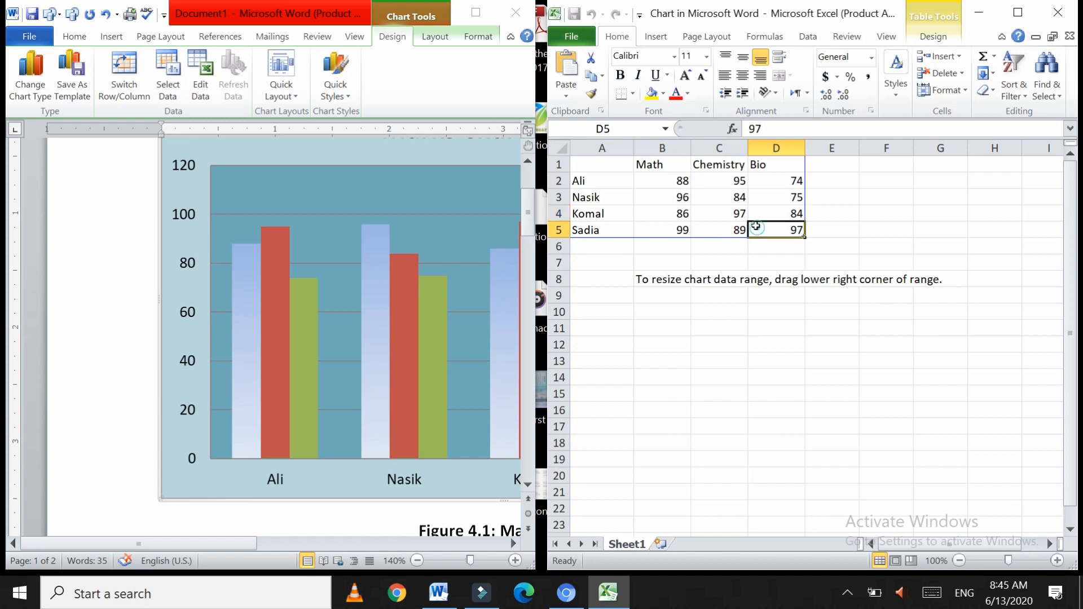
pyautogui.write('99')
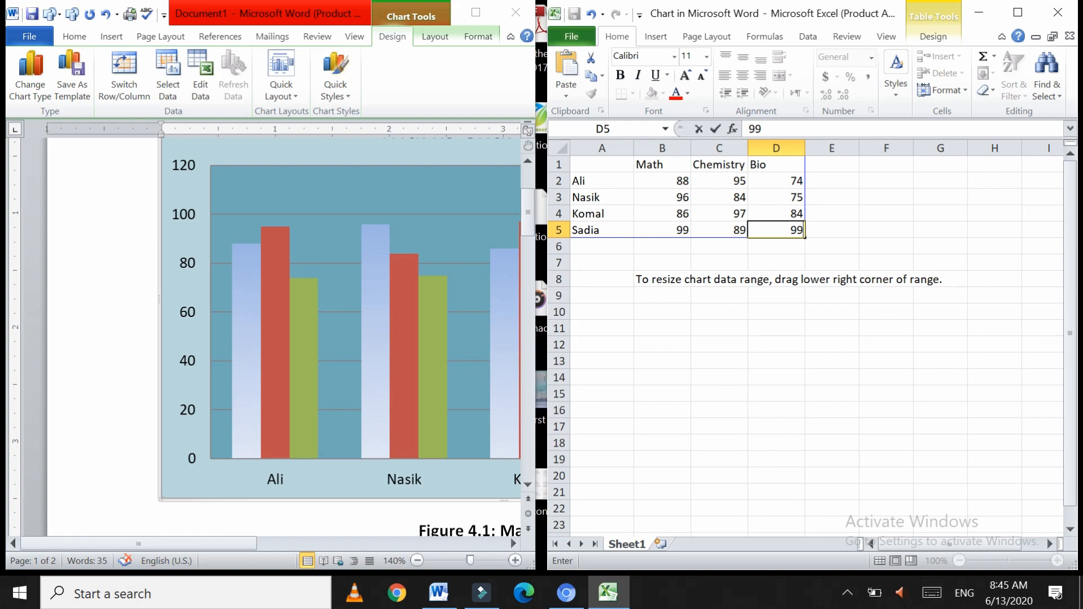
pyautogui.click(665, 180)
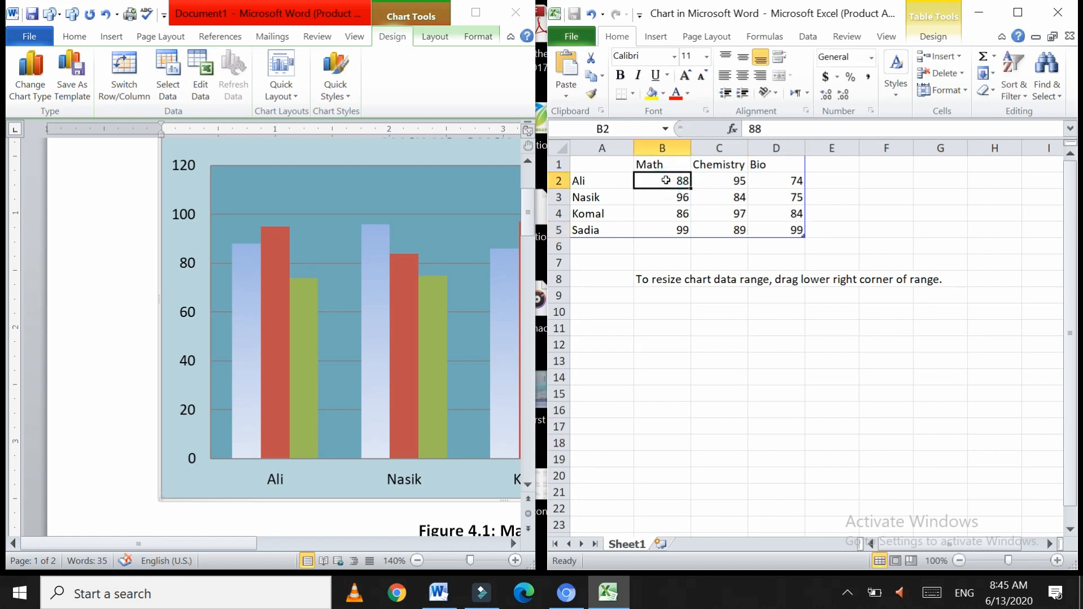
pyautogui.write('42')
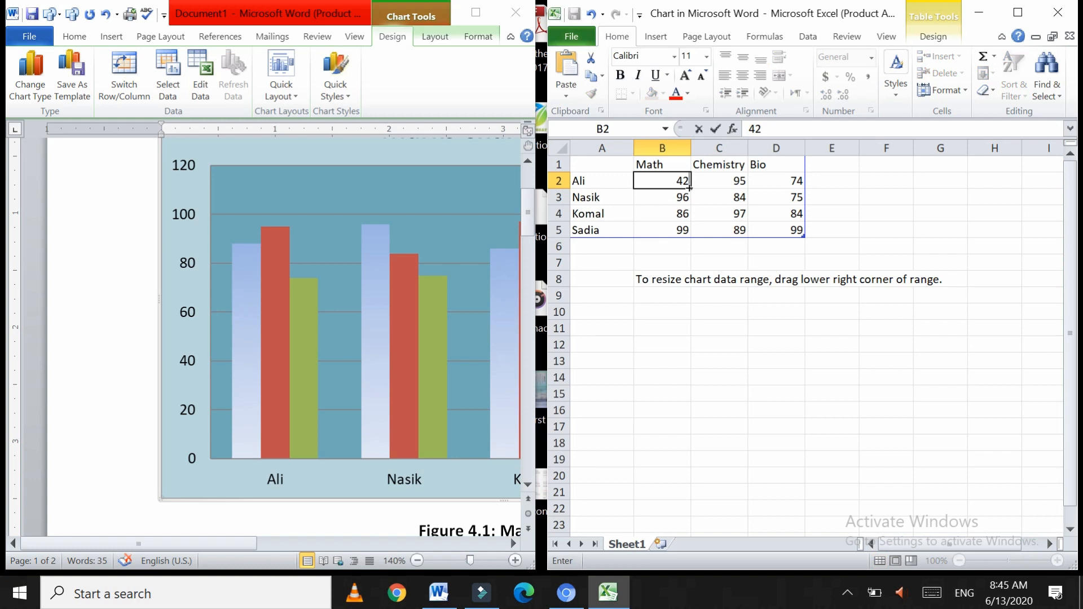
pyautogui.click(1057, 15)
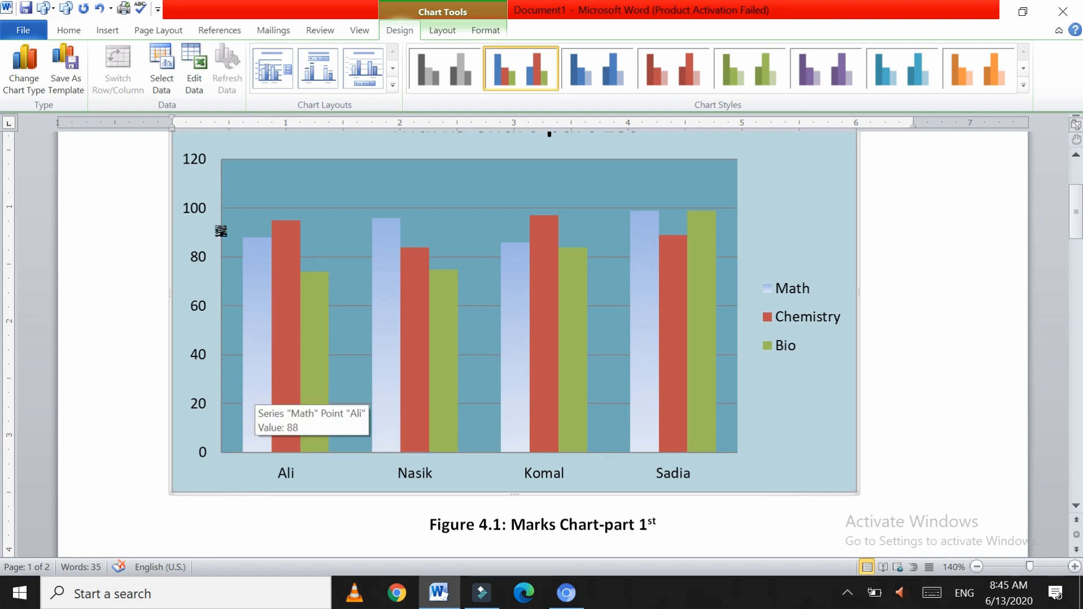
pyautogui.click(194, 62)
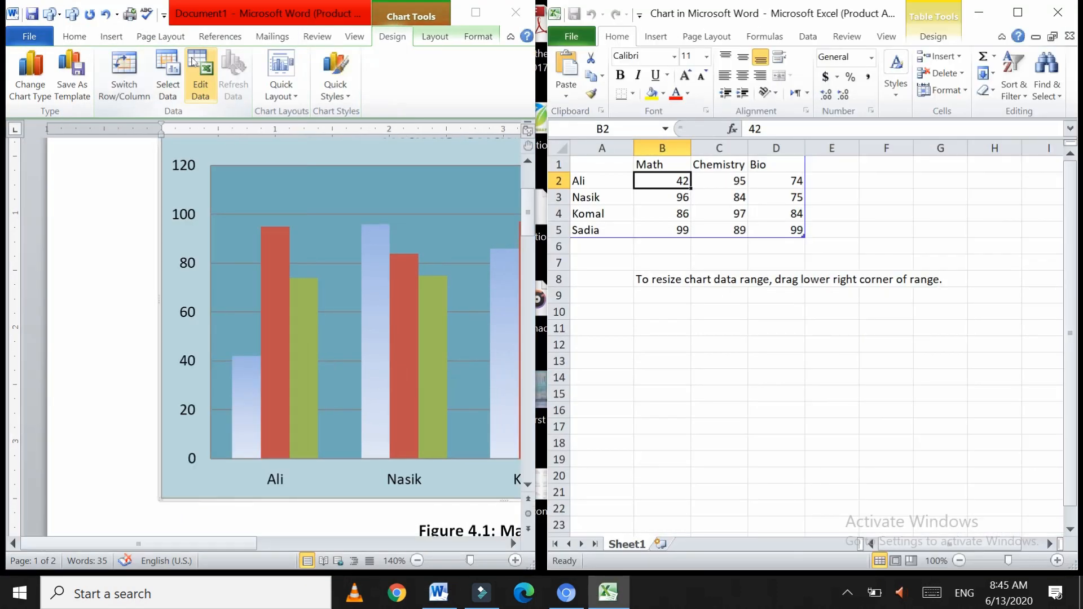
pyautogui.click(1057, 11)
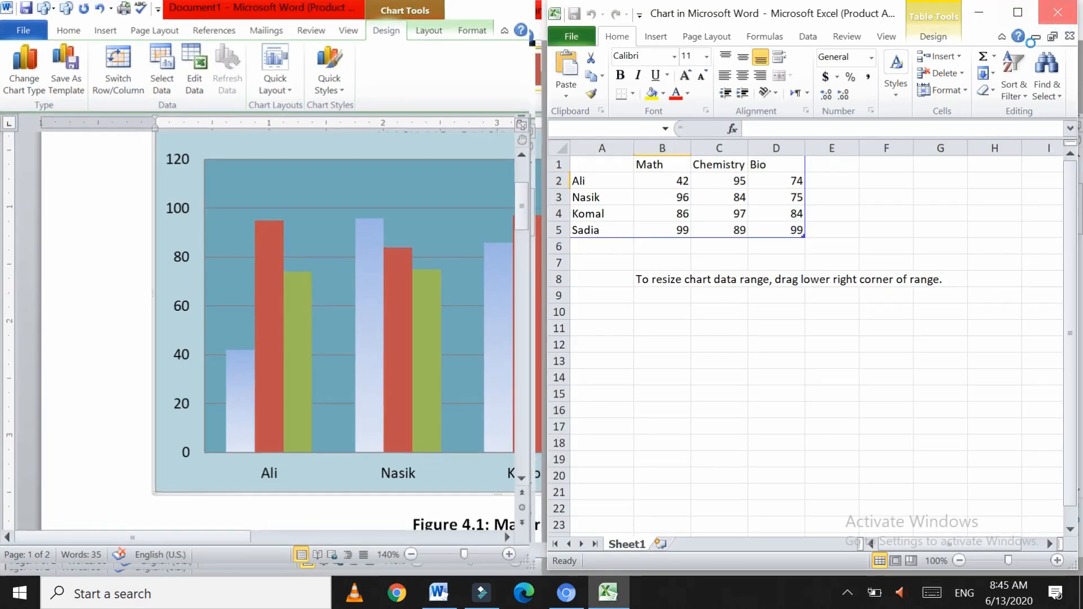
pyautogui.moveTo(258, 370)
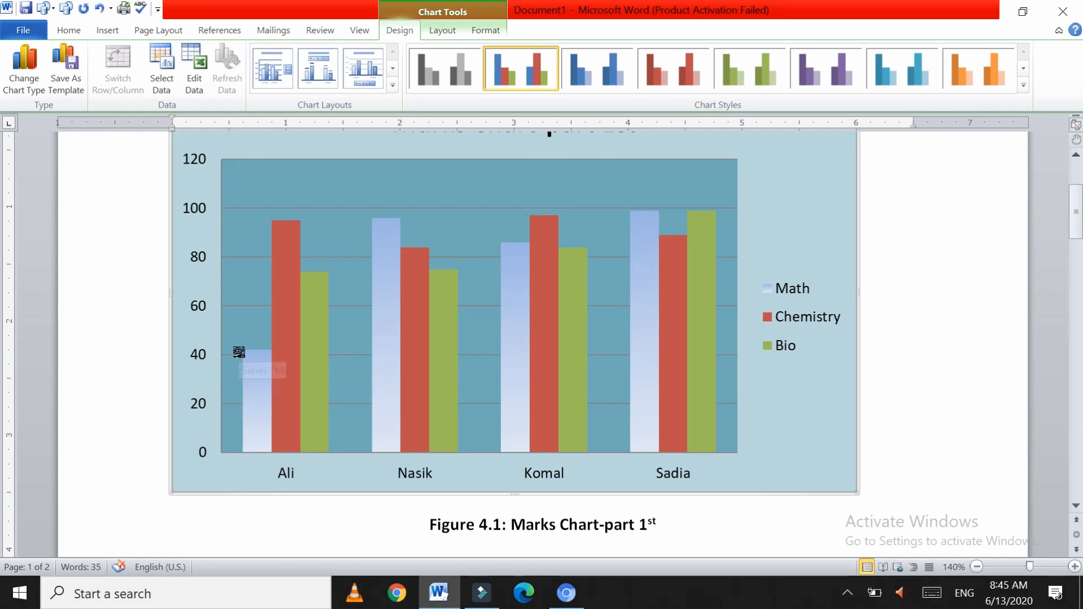
# Examine the chart's source data range, legend series and category labels, and leave the data source unchanged.
pyautogui.click(167, 75)
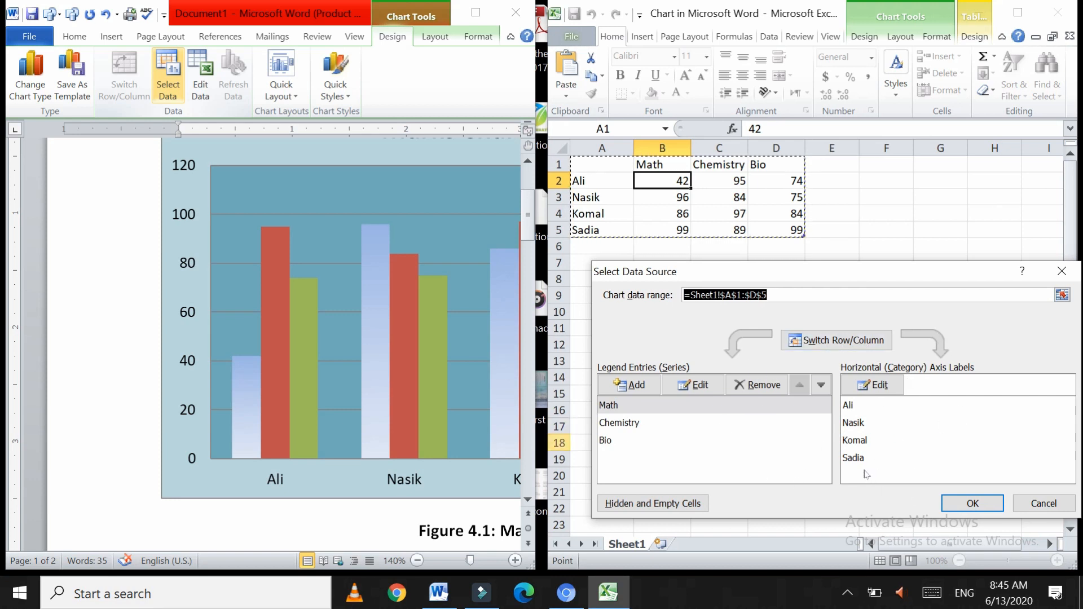
pyautogui.click(1039, 501)
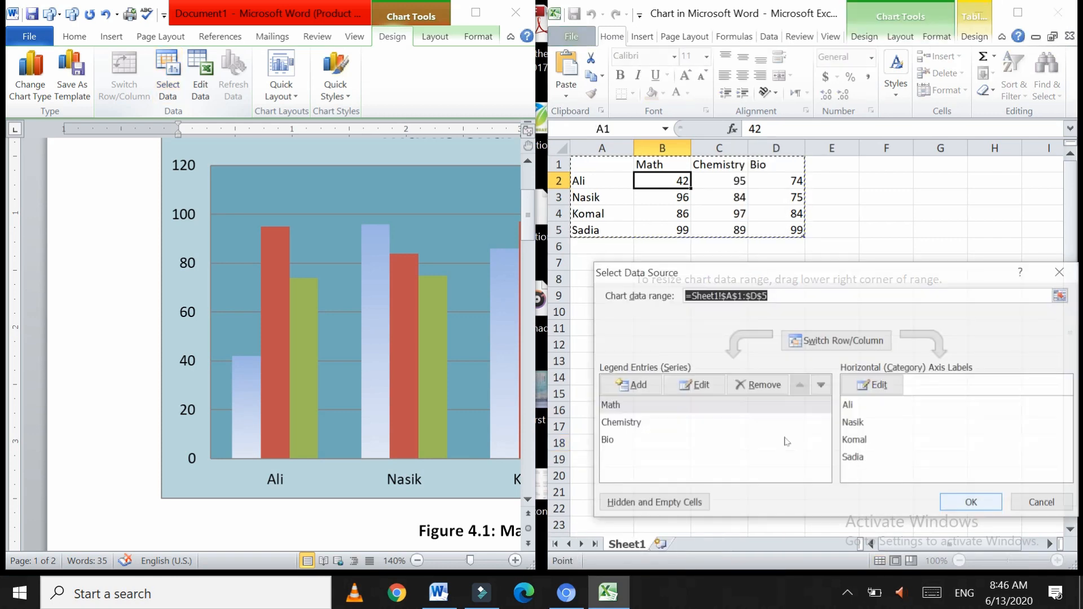
pyautogui.click(1041, 498)
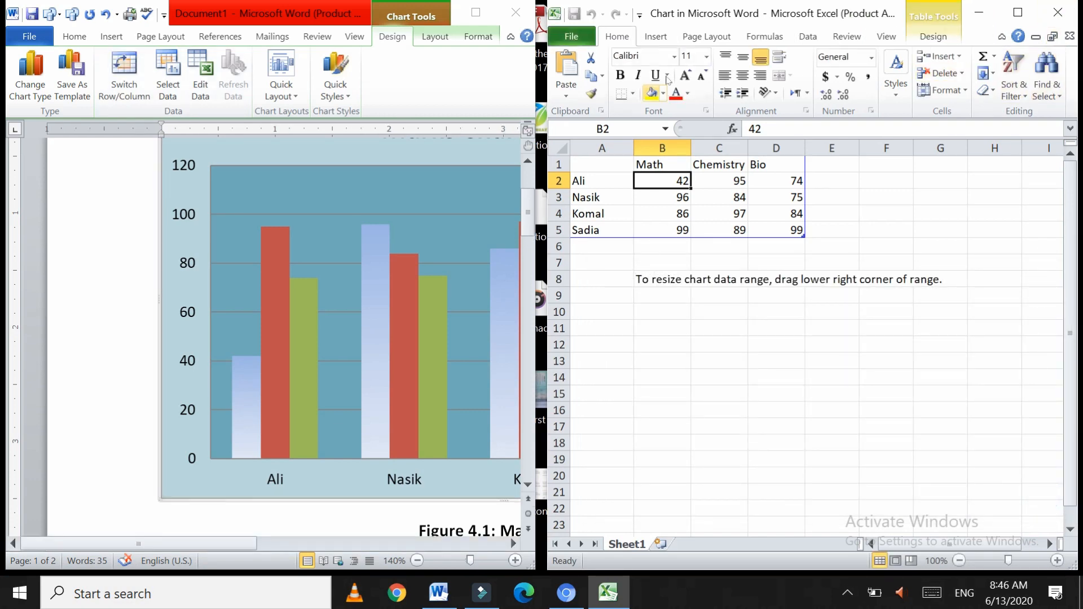
pyautogui.click(1058, 9)
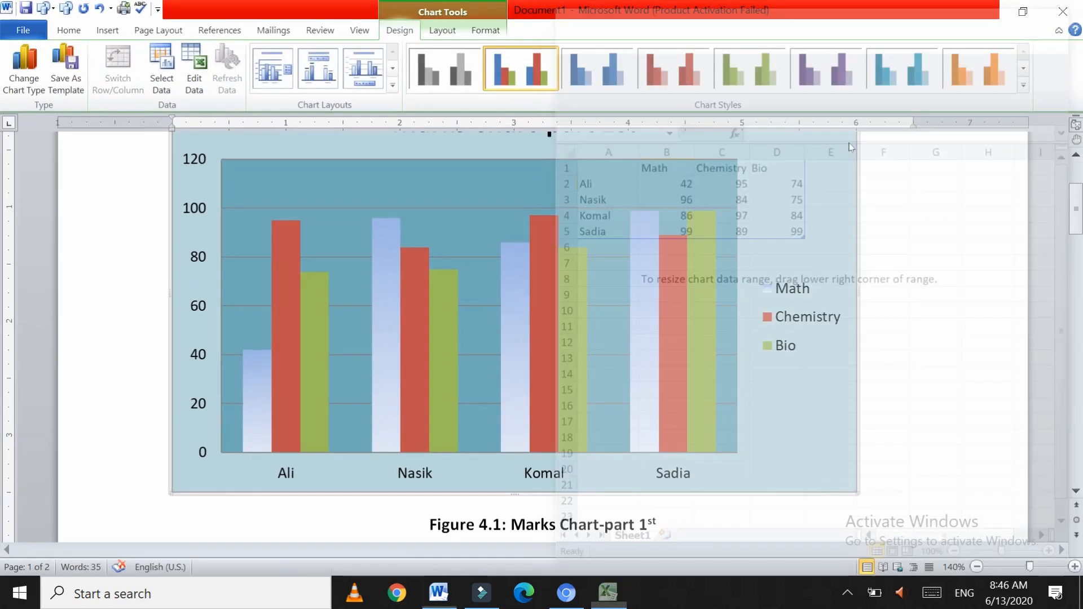
# Apply the multicoloured bevelled chart style with blue, red and green columns on a white background to the marks chart.
pyautogui.click(1024, 87)
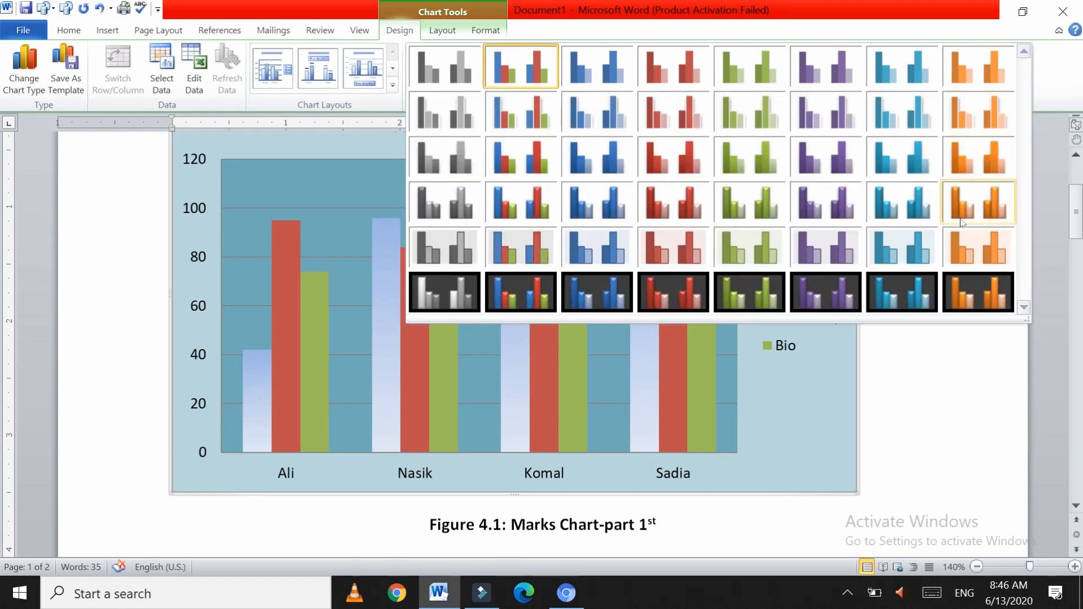
pyautogui.click(507, 216)
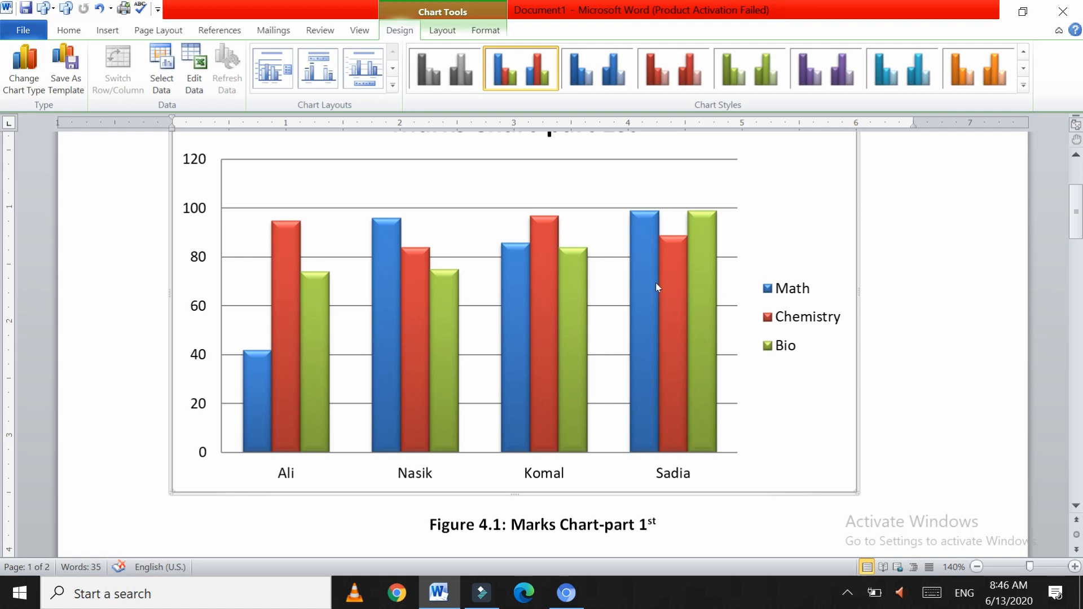
# Try the chart title as a centered overlay, and set it back to the Above Chart position.
pyautogui.click(437, 31)
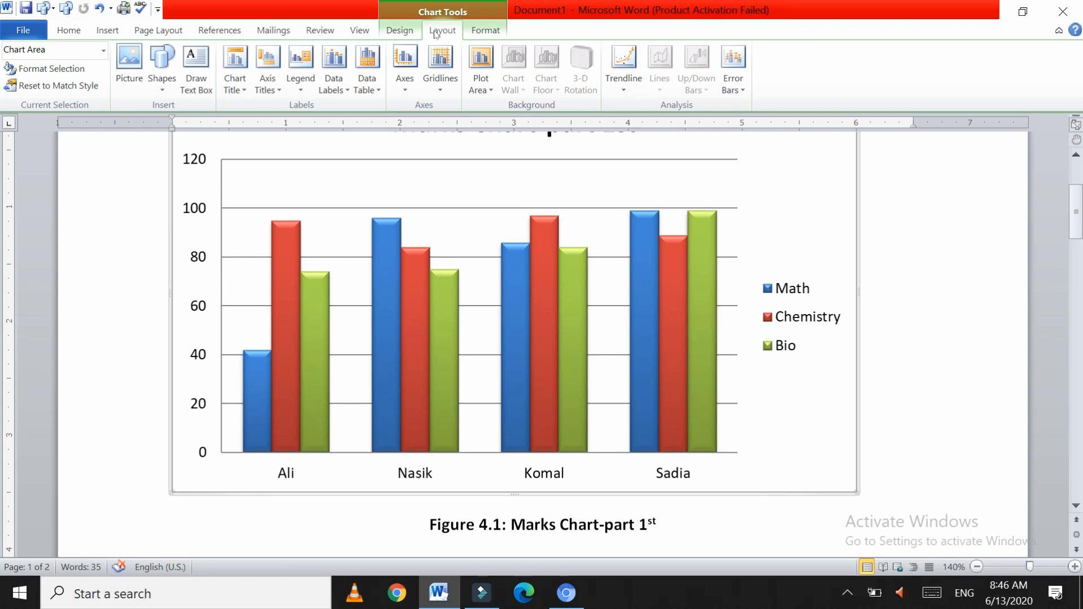
pyautogui.click(247, 91)
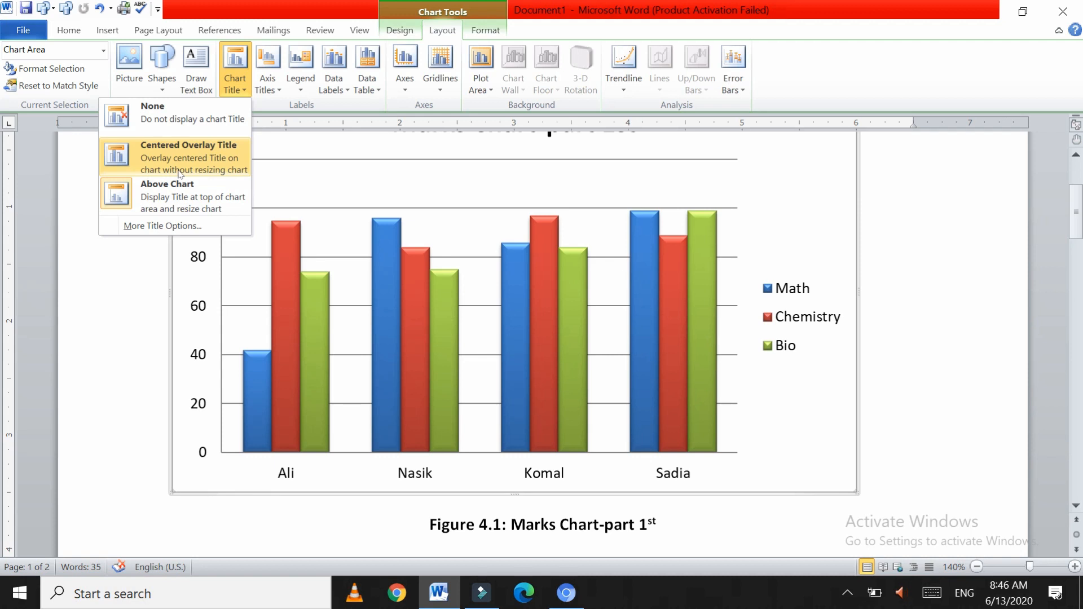
pyautogui.click(181, 153)
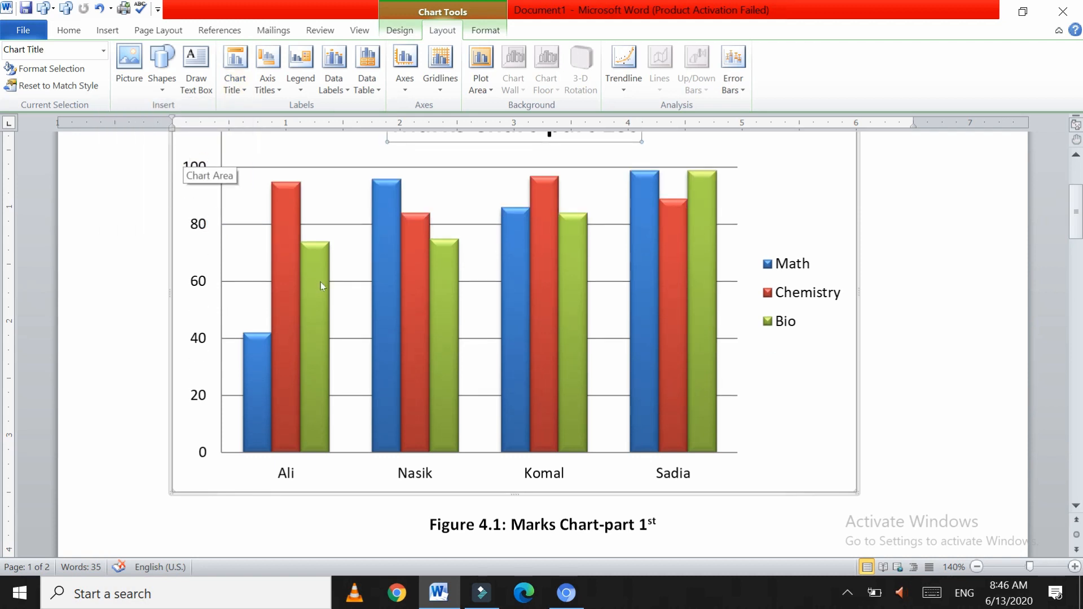
pyautogui.scroll(3, 443, 234)
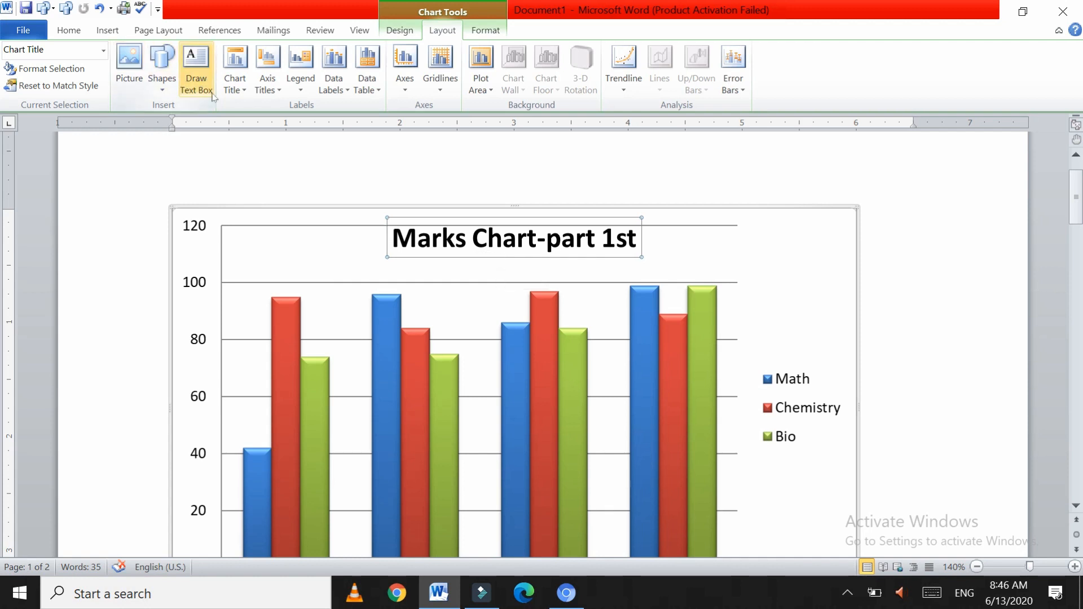
pyautogui.click(236, 85)
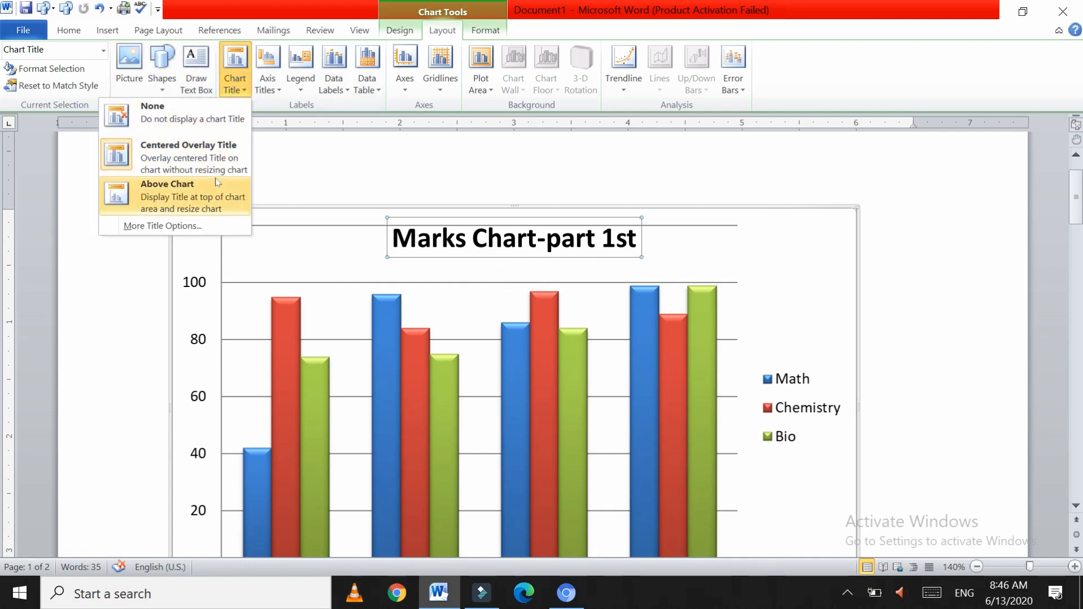
pyautogui.click(198, 194)
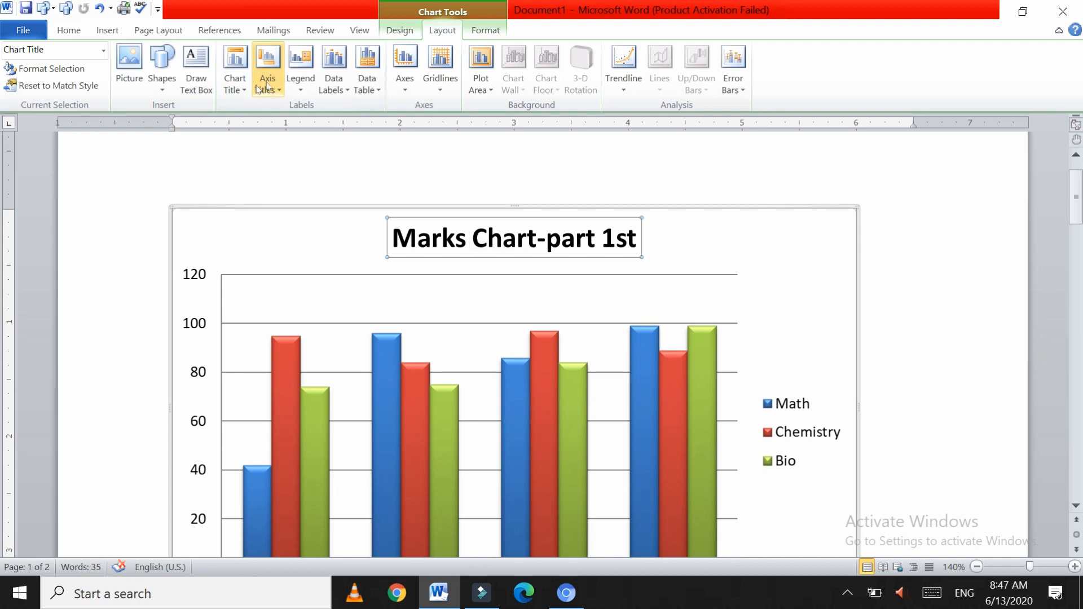
# Add a title below the chart's primary horizontal axis and a rotated title on its primary vertical axis.
pyautogui.click(278, 89)
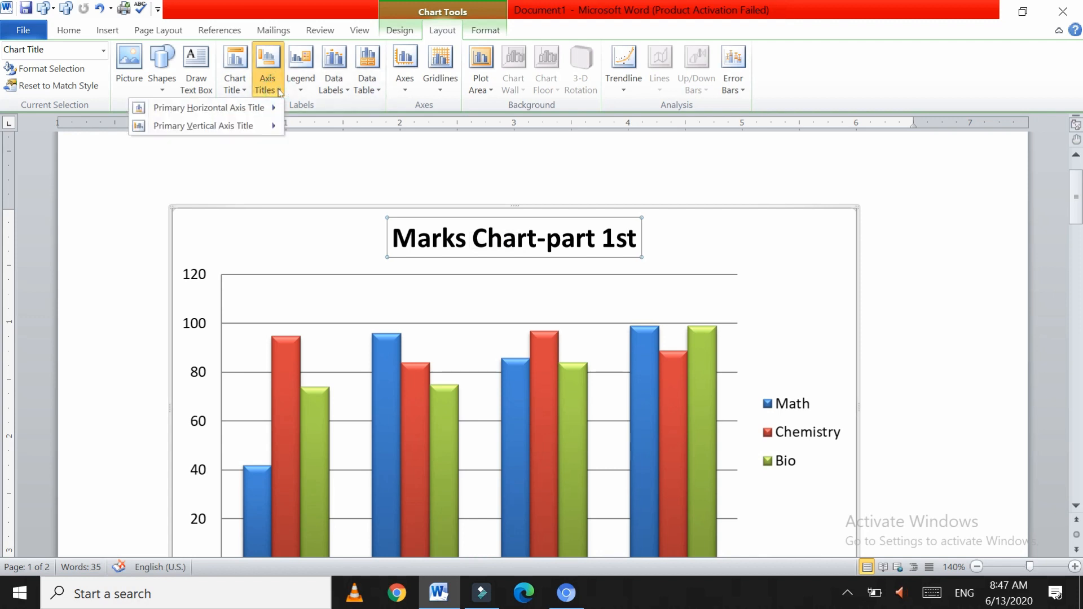
pyautogui.moveTo(252, 111)
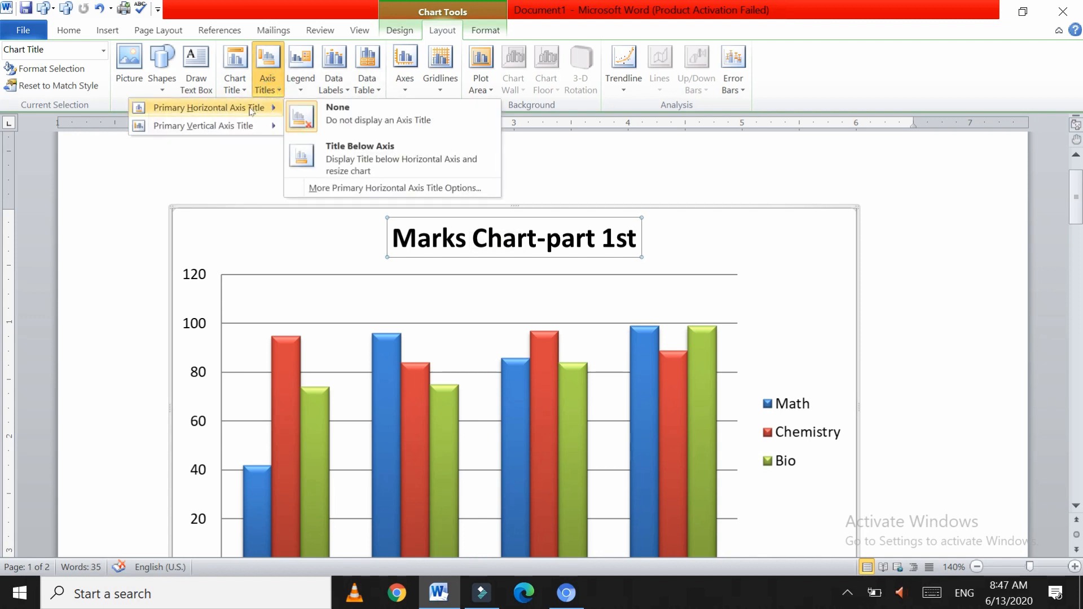
pyautogui.click(361, 155)
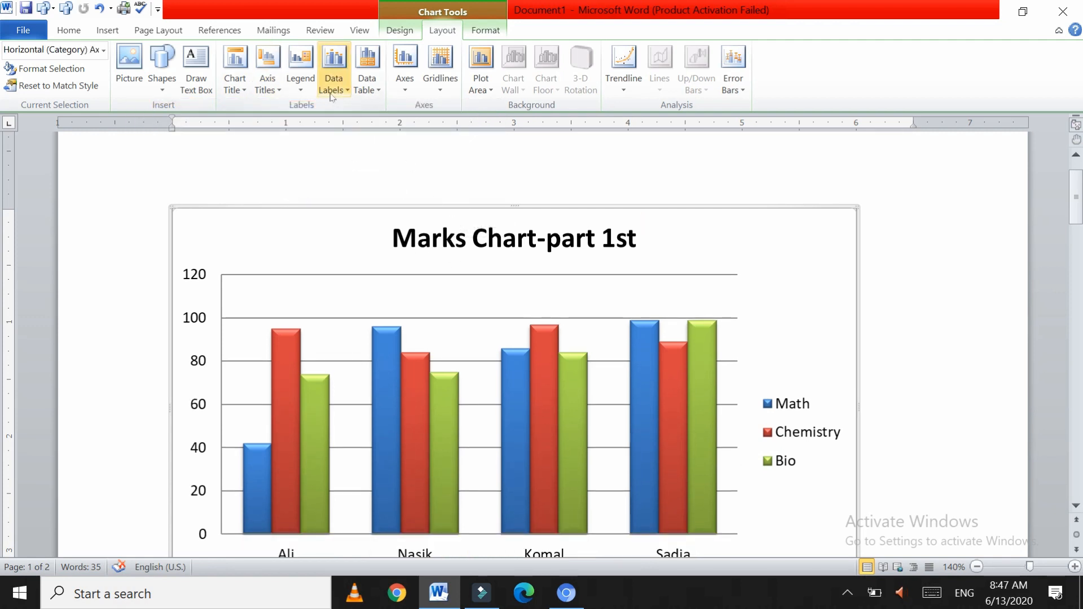
pyautogui.click(266, 84)
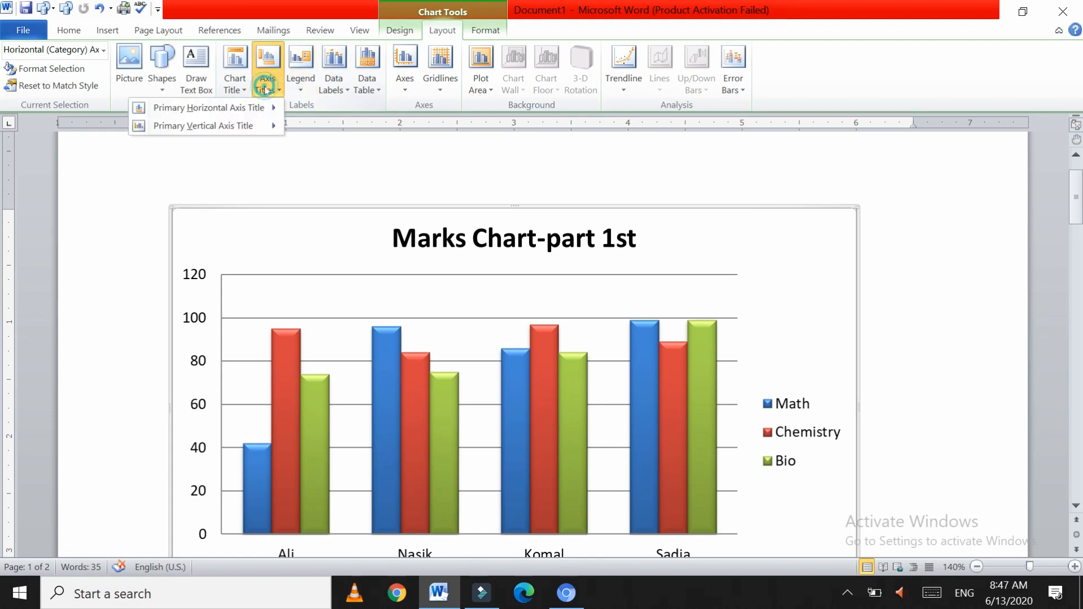
pyautogui.moveTo(259, 118)
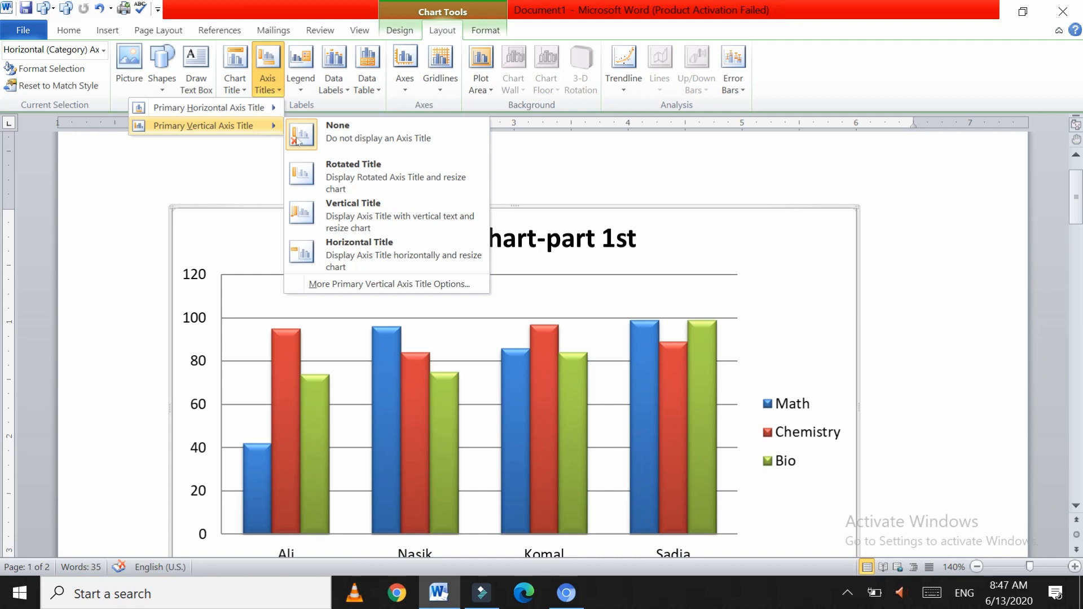
pyautogui.click(340, 177)
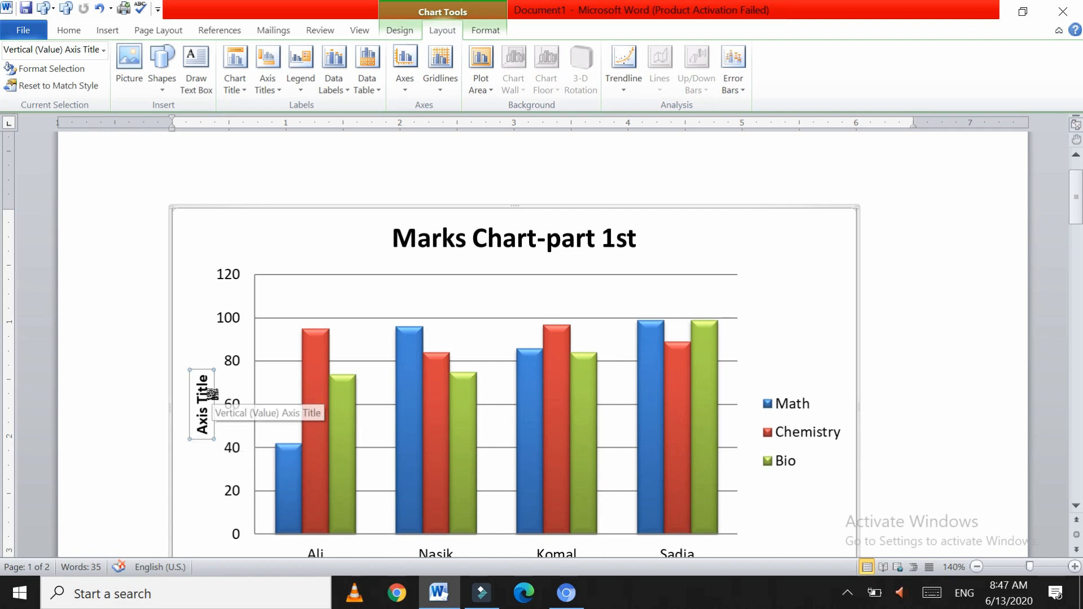
# Undo the vertical axis title and add a rotated title on the chart's primary vertical axis again.
pyautogui.hotkey('ctrl', 'z')
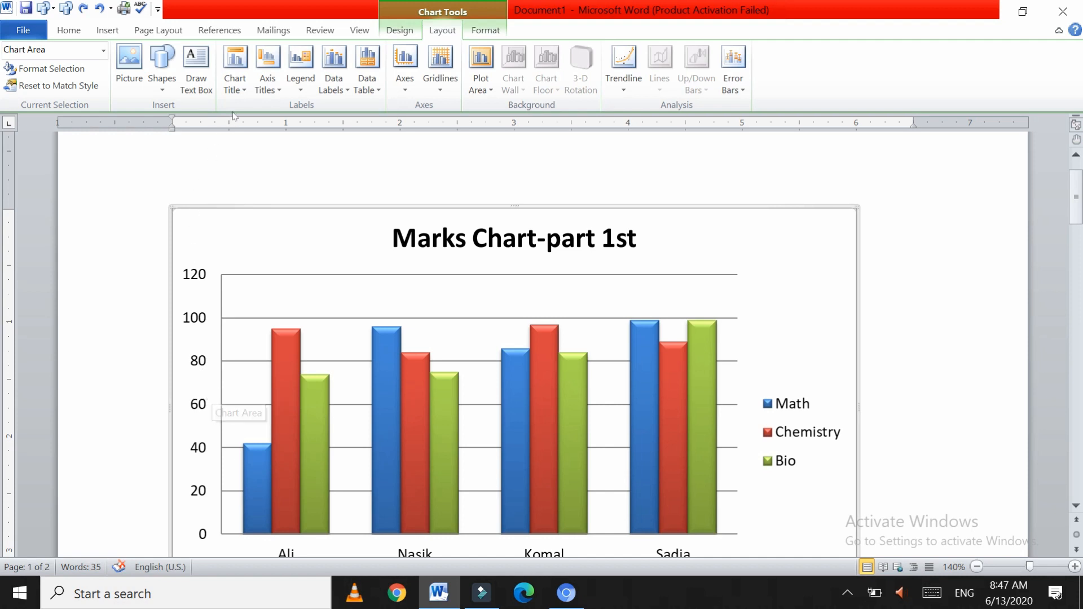
pyautogui.click(269, 97)
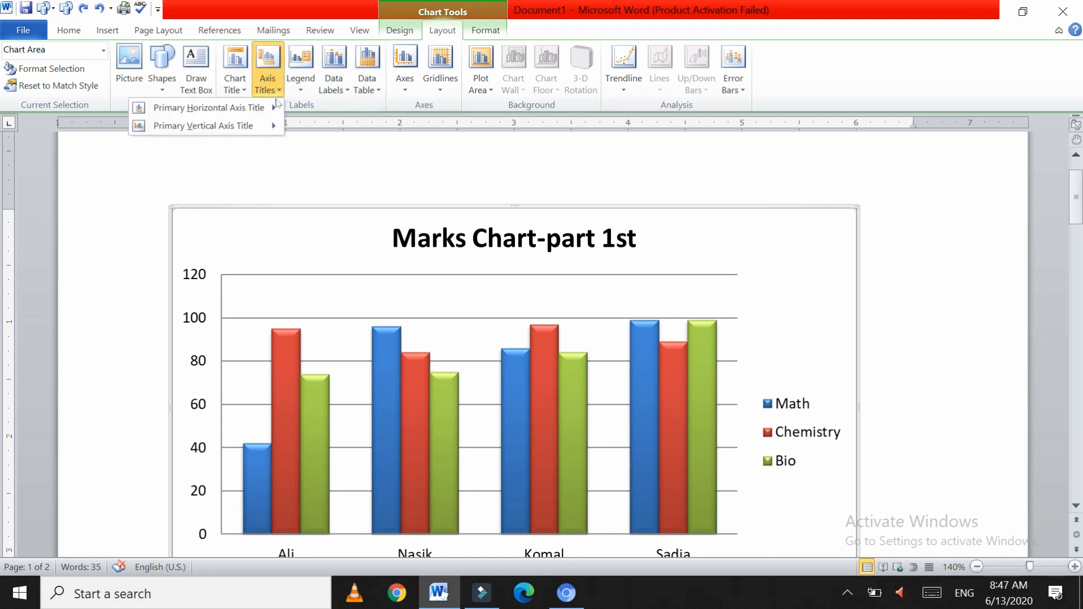
pyautogui.moveTo(270, 133)
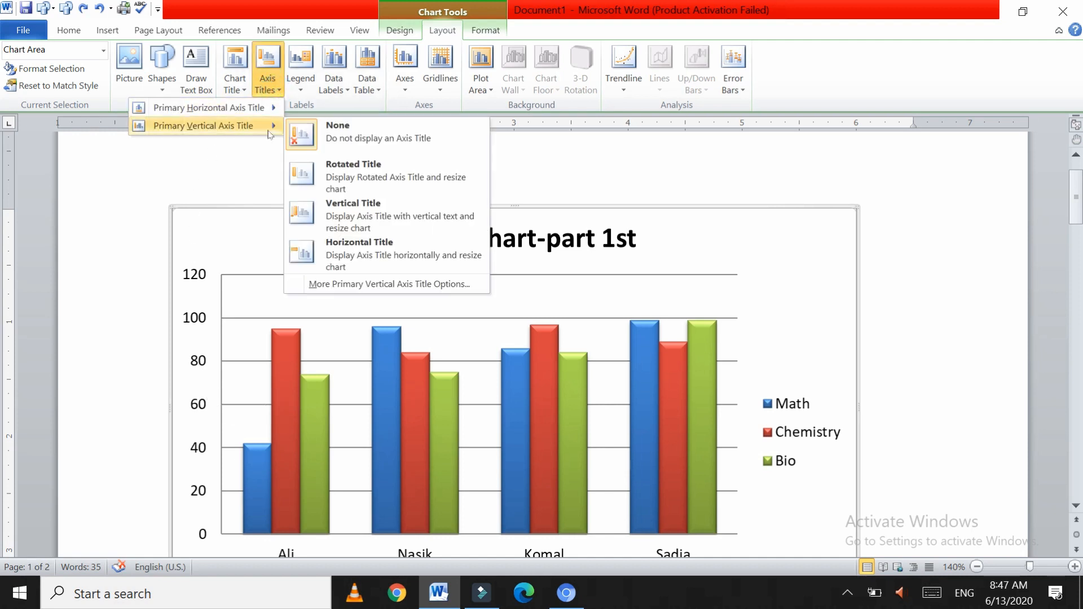
pyautogui.click(364, 188)
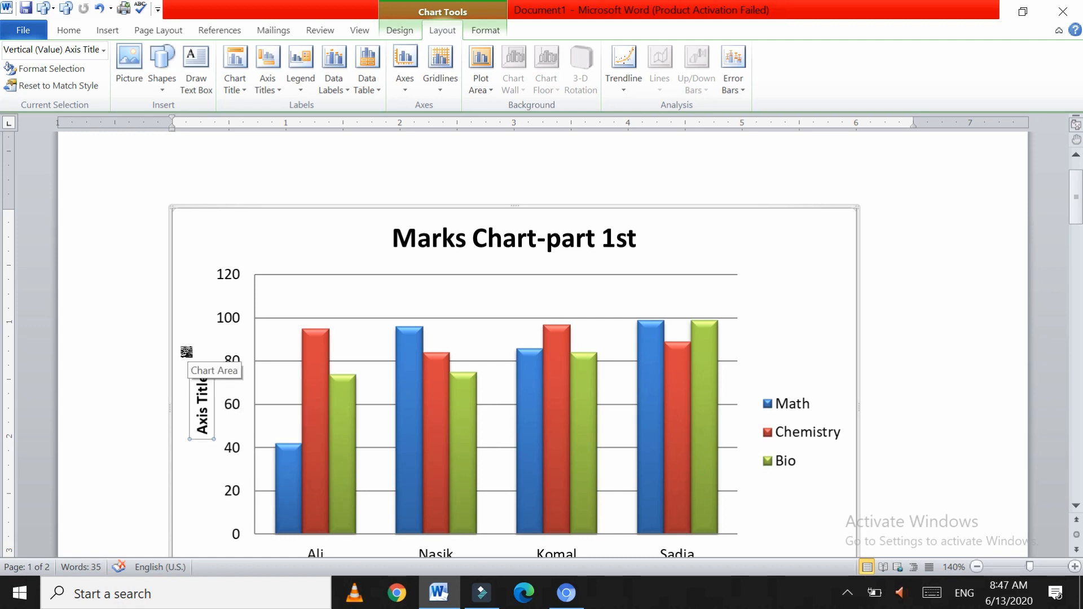
# Replace the vertical axis title's placeholder text with "Marks of the students".
pyautogui.scroll(-3, 200, 416)
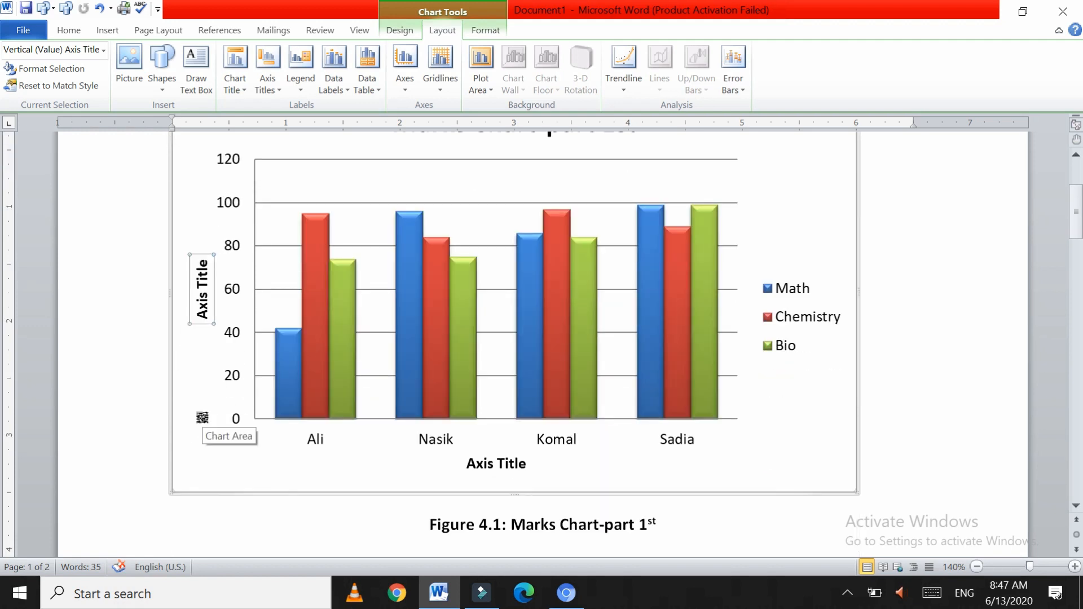
pyautogui.click(201, 304)
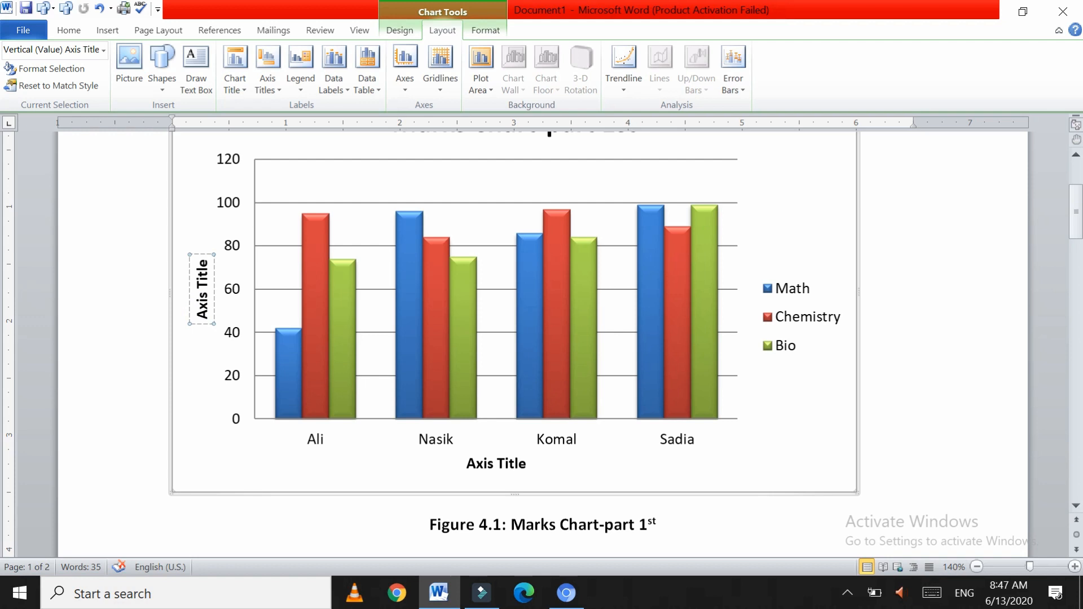
pyautogui.moveTo(203, 268); pyautogui.dragTo(203, 277)
pyautogui.moveTo(285, 386)
pyautogui.press('Right')
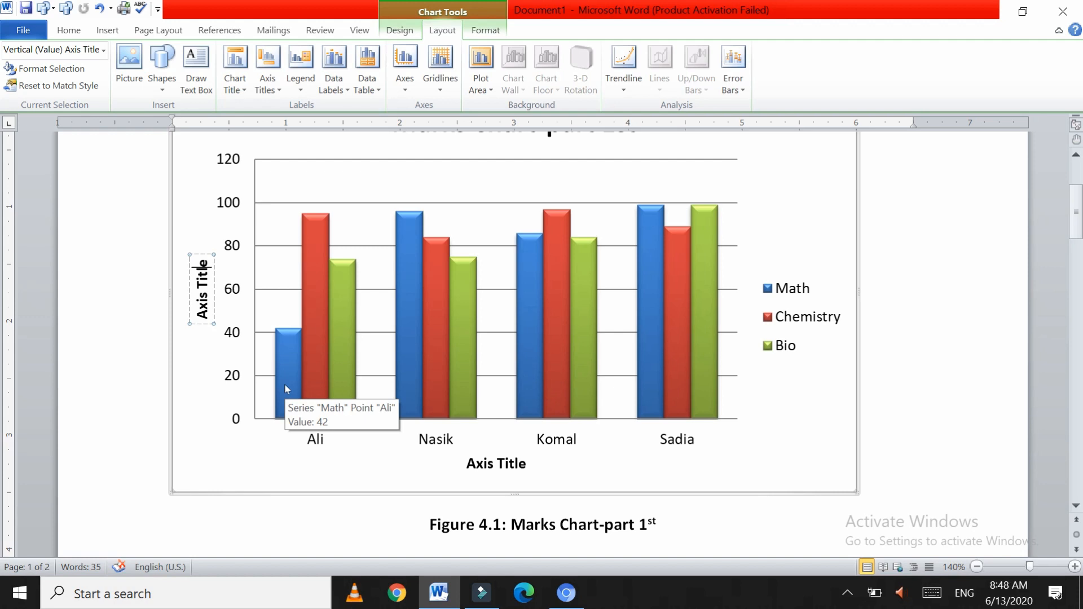
pyautogui.press('BackSpace')
pyautogui.press('BackSpace')
pyautogui.press('BackSpace')
pyautogui.press('BackSpace')
pyautogui.press('BackSpace')
pyautogui.press('BackSpace')
pyautogui.press('BackSpace')
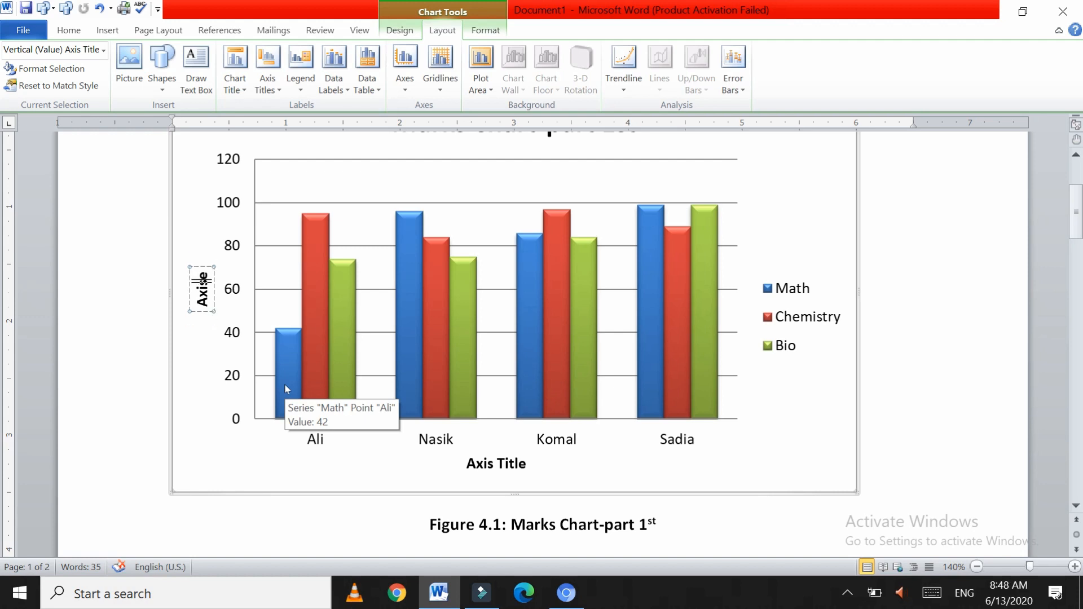
pyautogui.press('BackSpace')
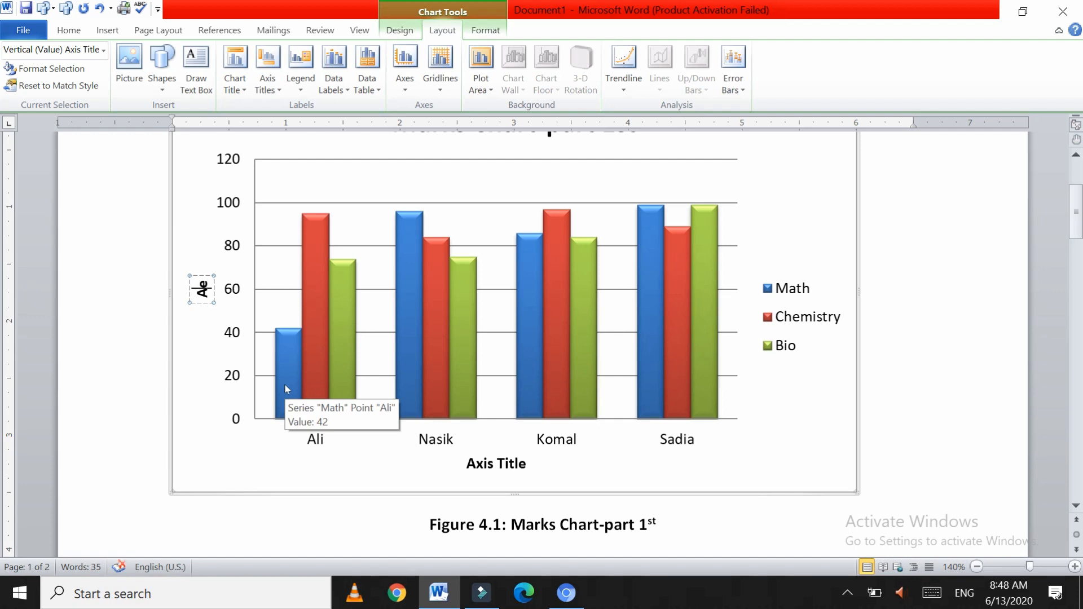
pyautogui.press('BackSpace')
pyautogui.press('Delete')
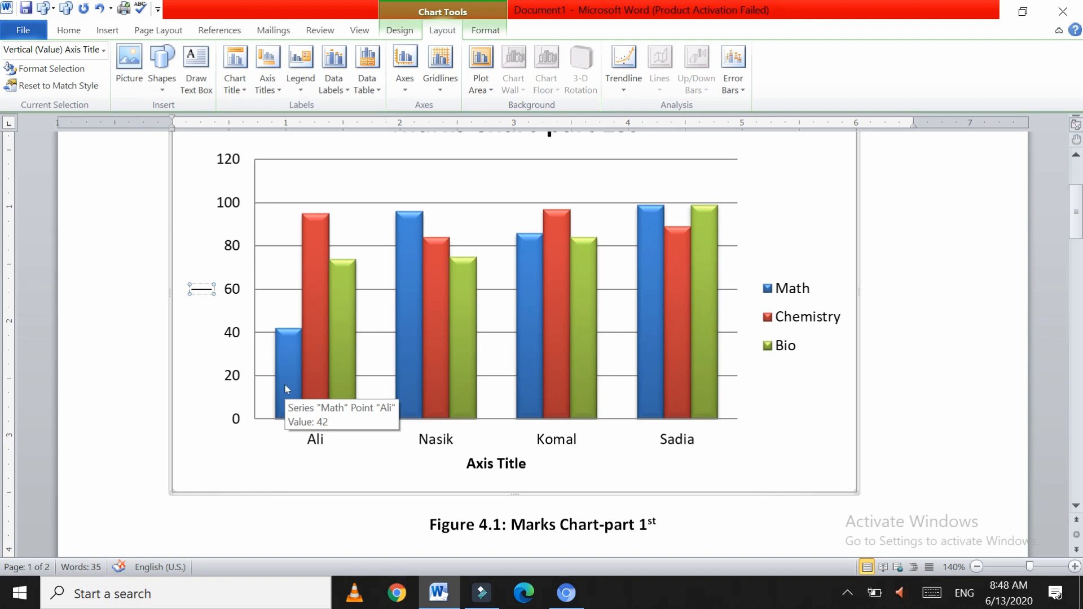
pyautogui.write('Marks')
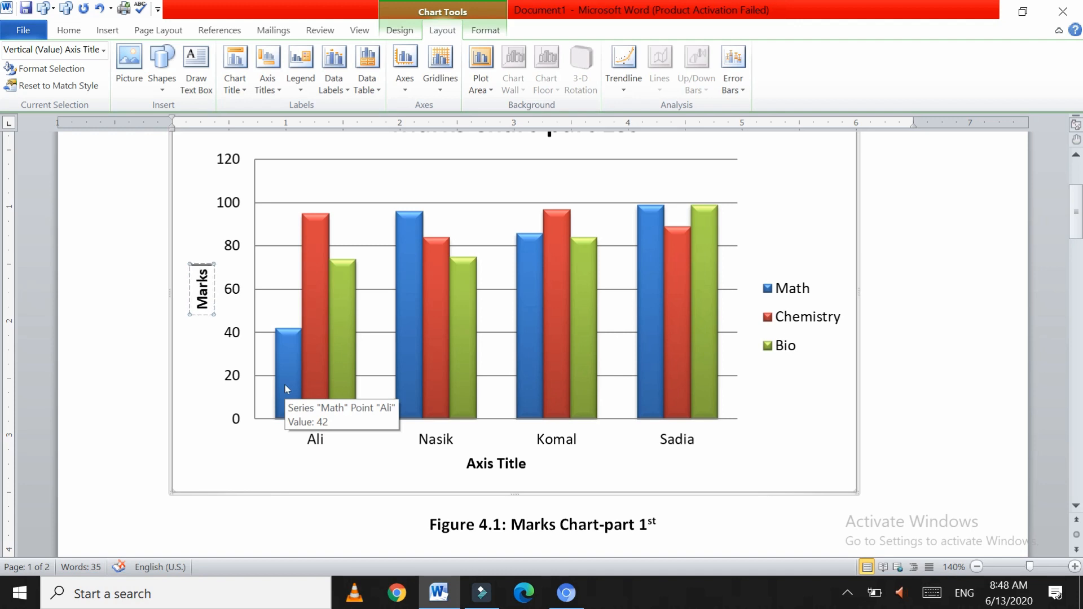
pyautogui.write(' of the')
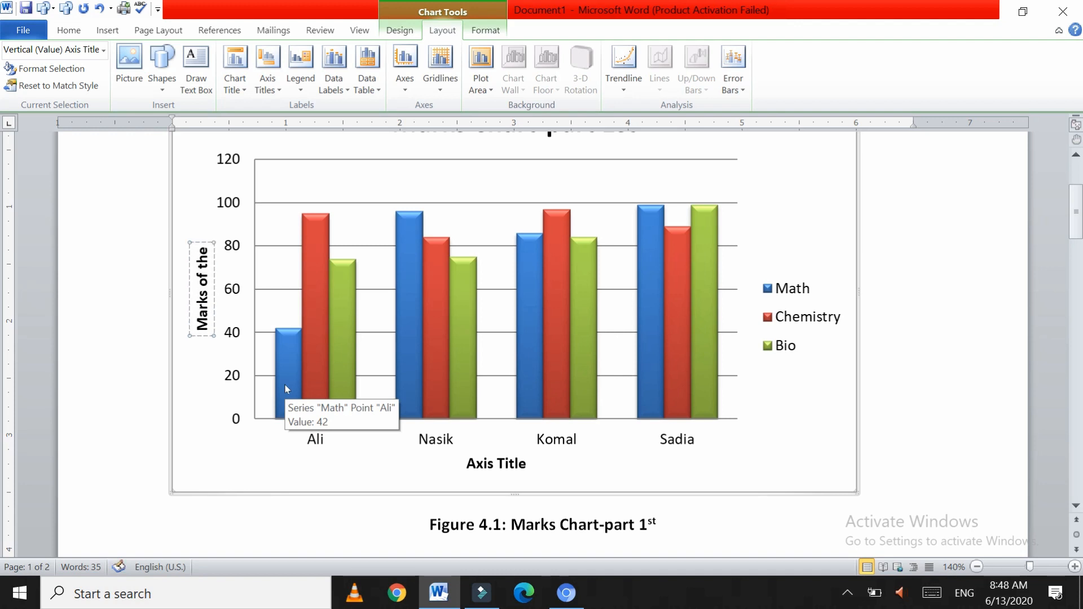
pyautogui.write(' students')
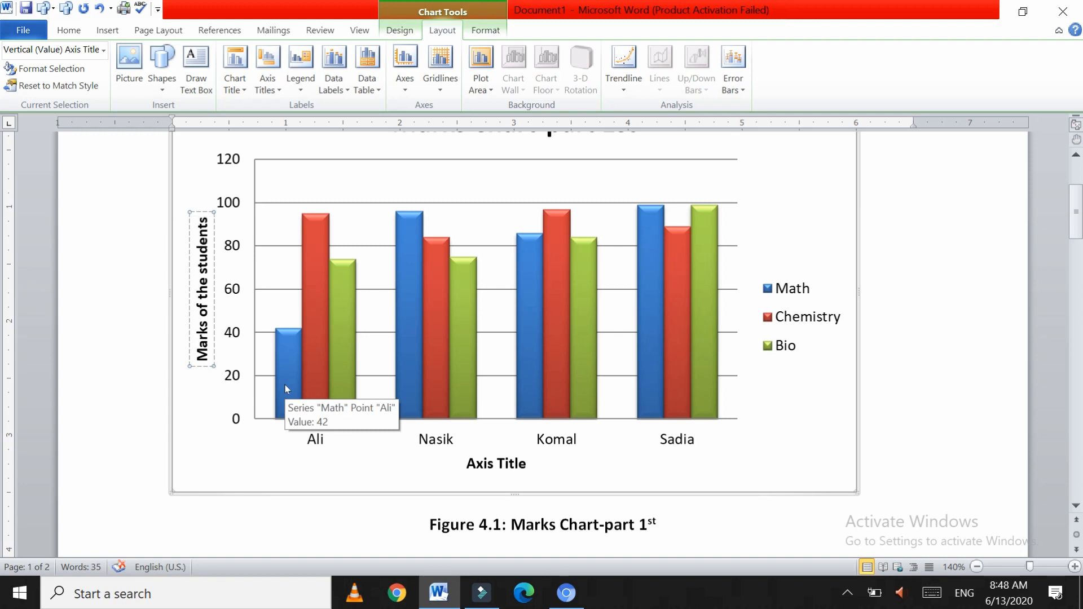
# Replace the horizontal axis title's placeholder text with "Names of the students".
pyautogui.click(487, 462)
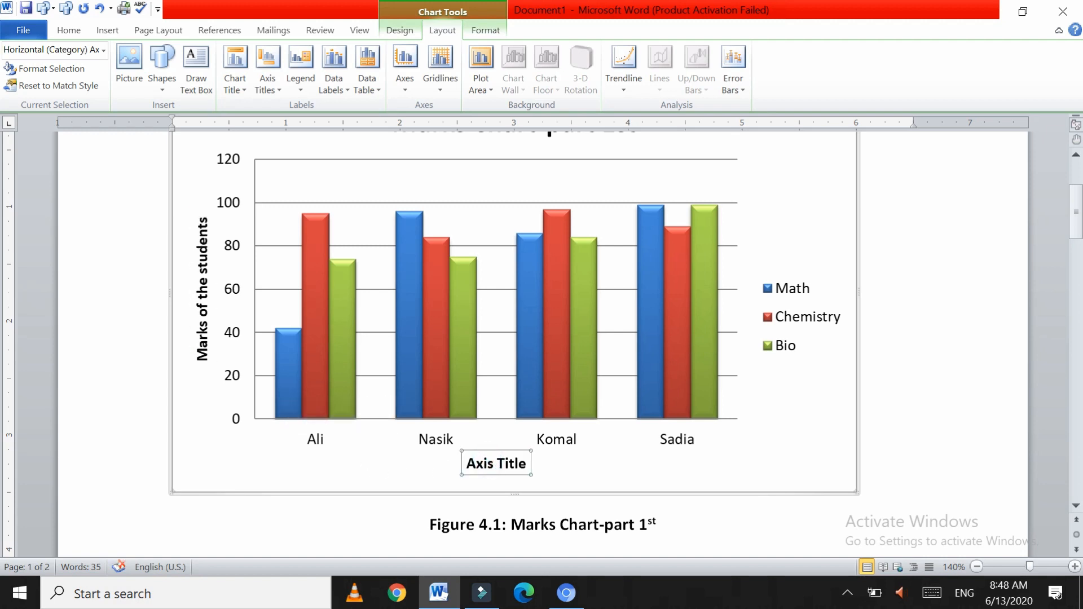
pyautogui.click(525, 464)
pyautogui.press('BackSpace')
pyautogui.press('BackSpace')
pyautogui.press('BackSpace')
pyautogui.press('BackSpace')
pyautogui.press('BackSpace')
pyautogui.press('BackSpace')
pyautogui.press('BackSpace')
pyautogui.press('BackSpace')
pyautogui.press('BackSpace')
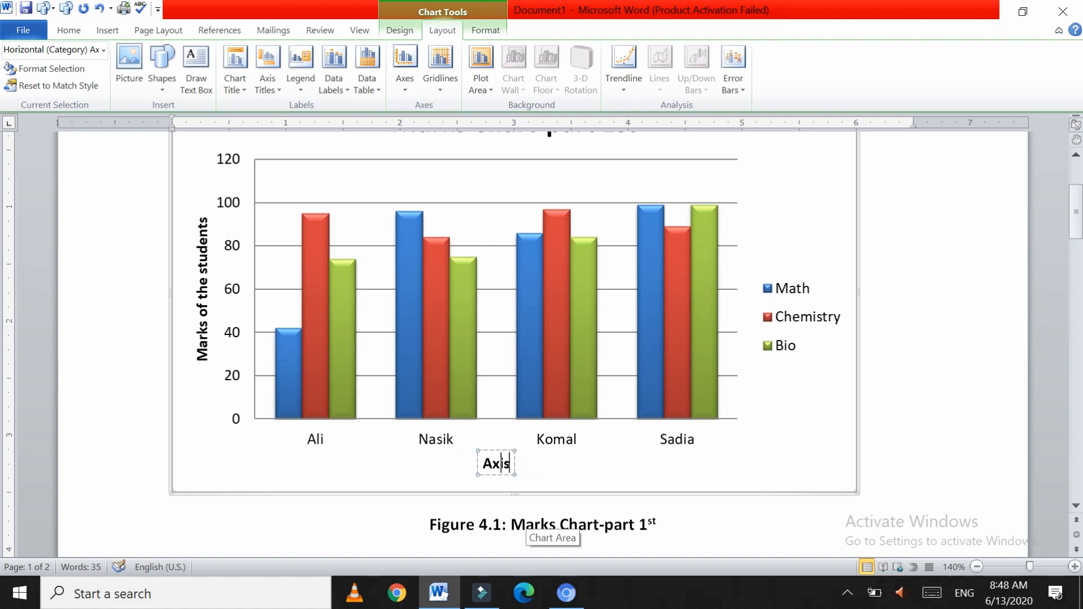
pyautogui.press('BackSpace')
pyautogui.write('Names')
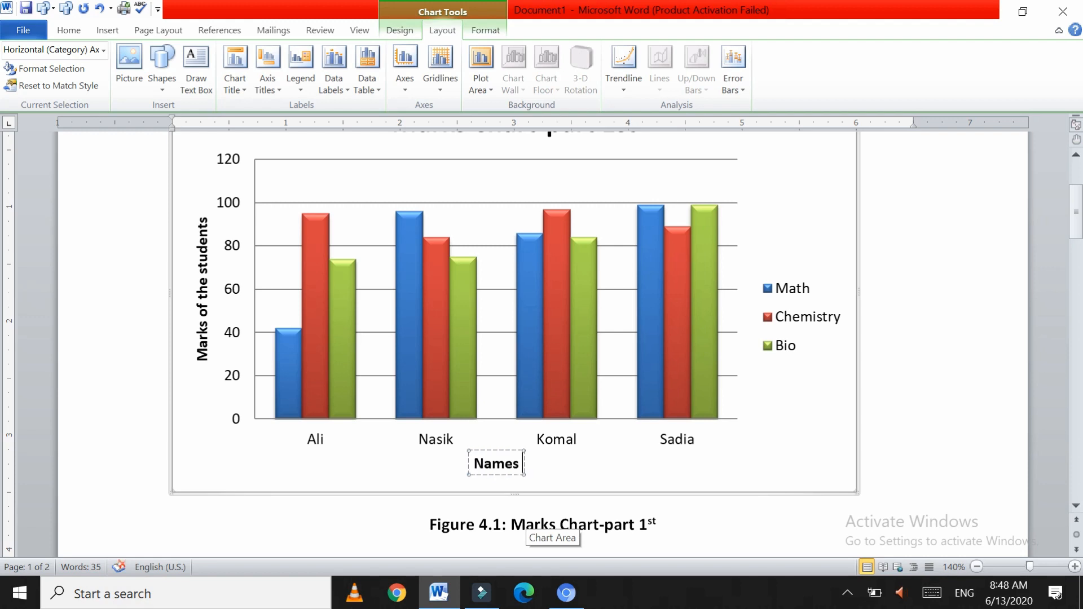
pyautogui.write(' of the stud')
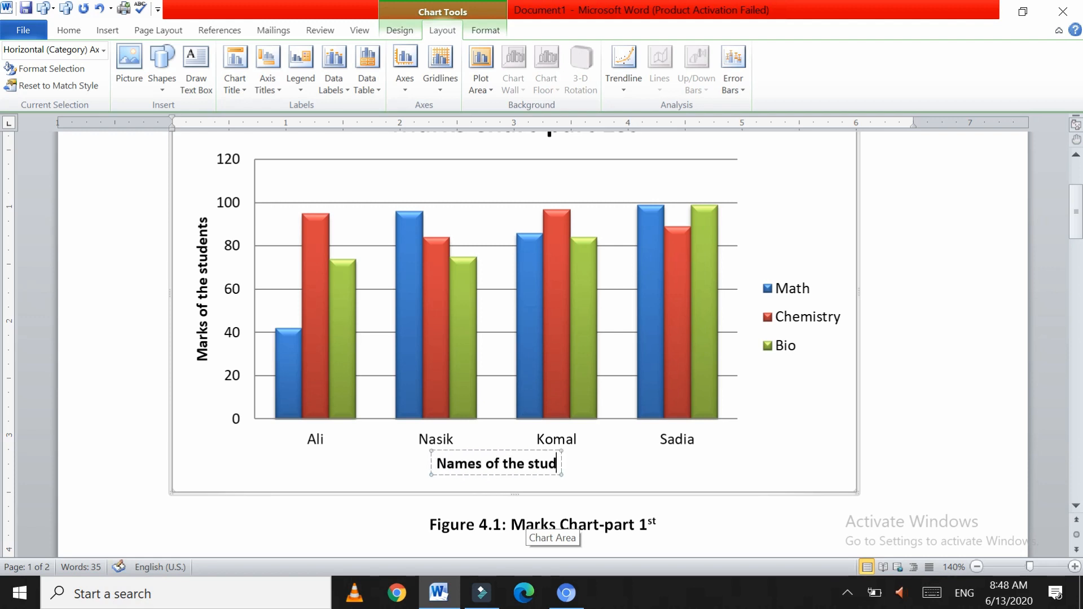
pyautogui.write('ents')
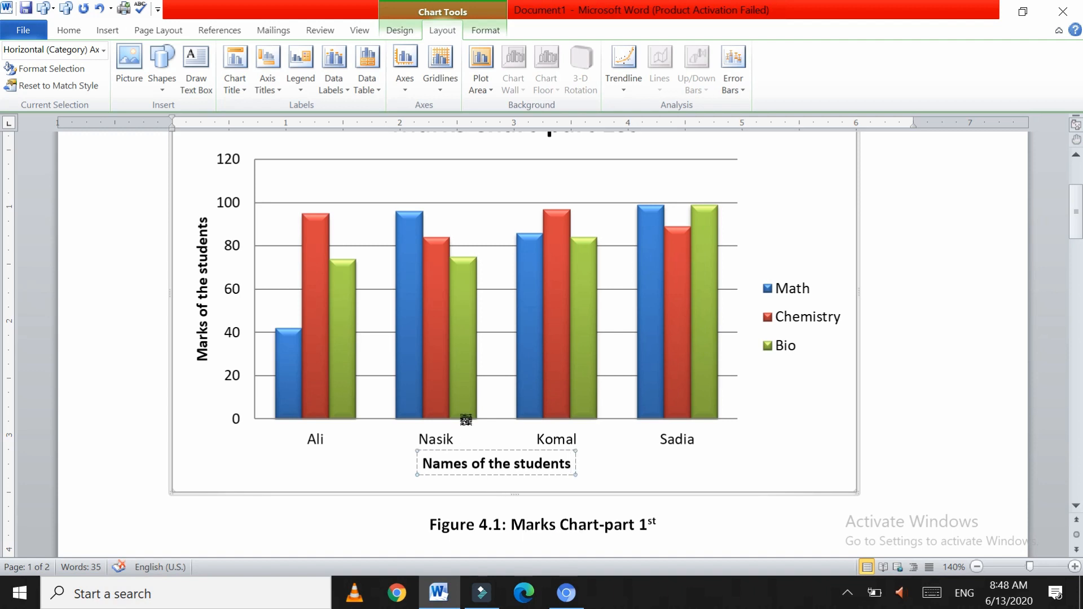
pyautogui.moveTo(329, 315)
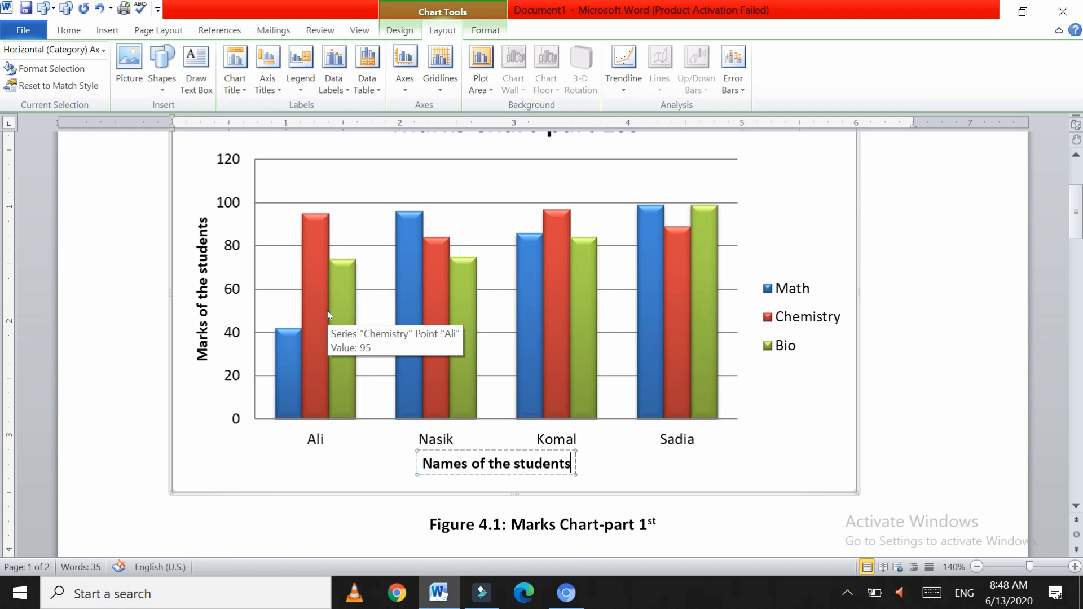
pyautogui.click(733, 457)
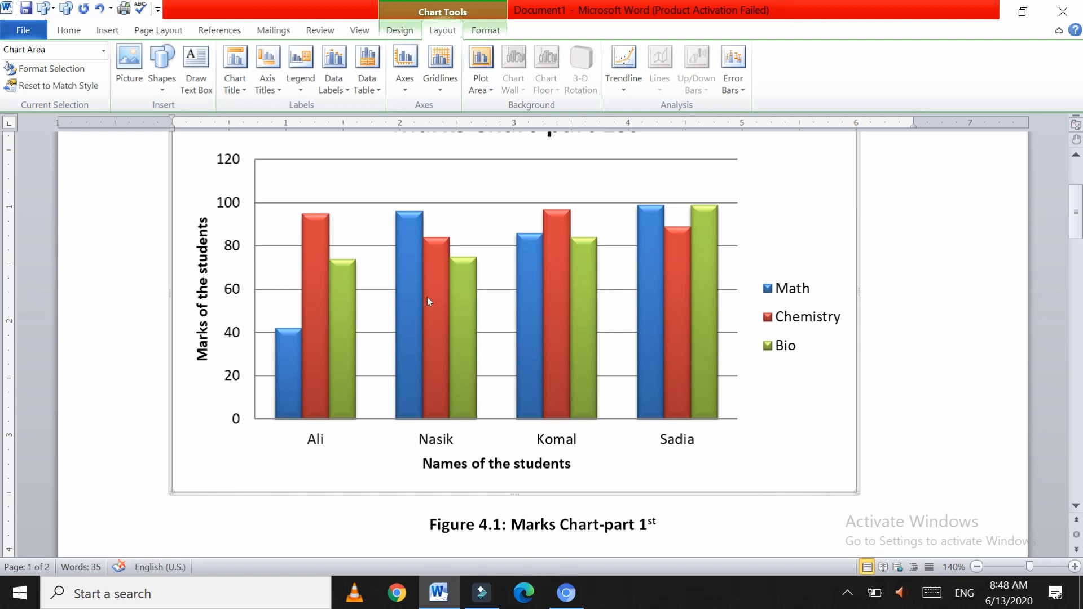
# Try the Vertical Title layout with stacked letters for the primary vertical axis title, and undo it.
pyautogui.click(269, 85)
pyautogui.click(282, 85)
pyautogui.click(283, 85)
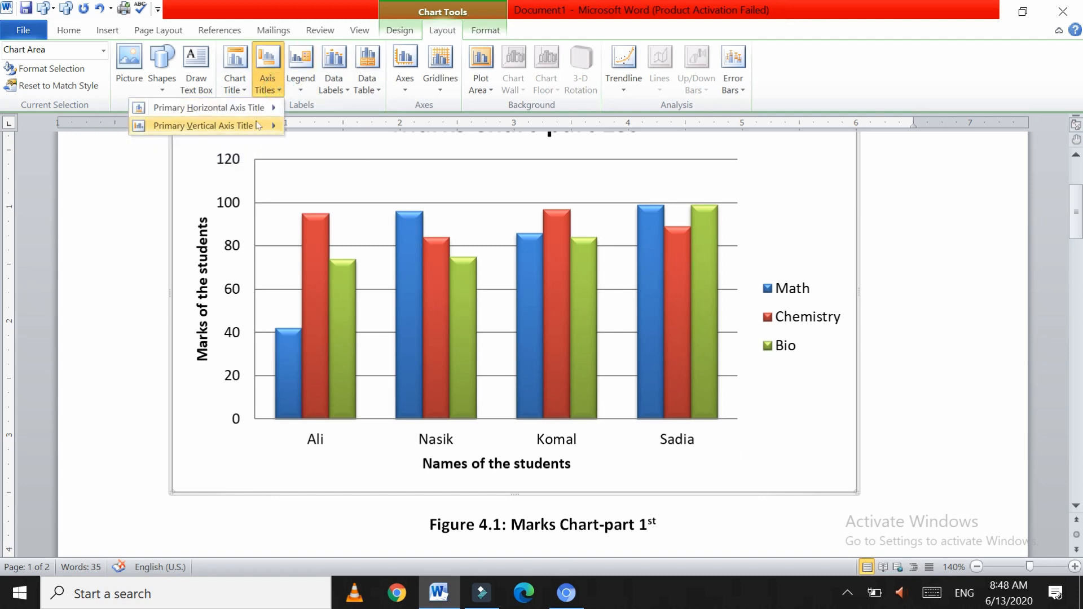
pyautogui.moveTo(251, 131)
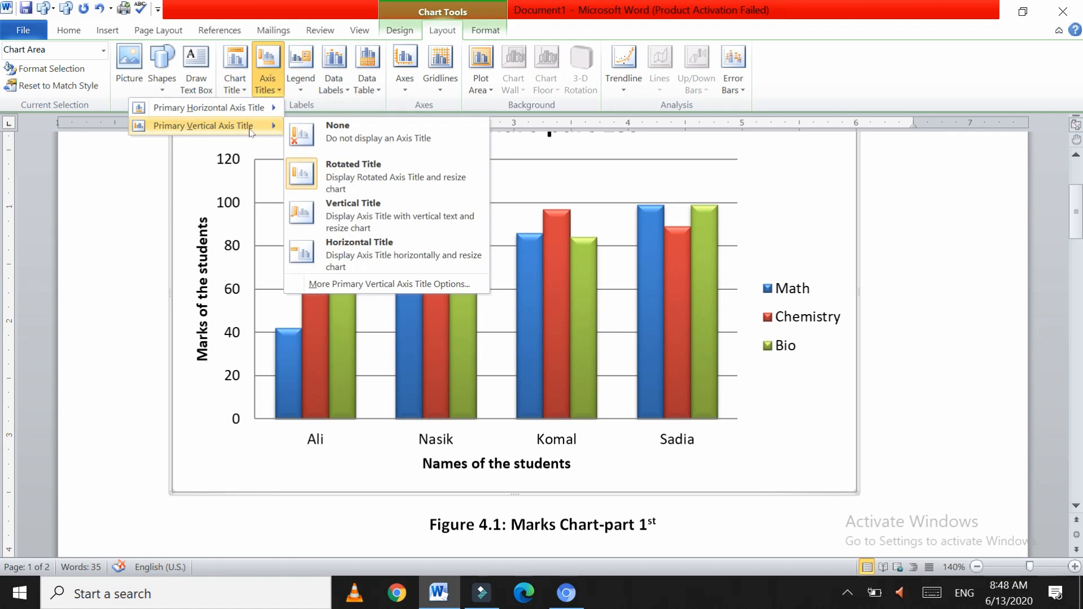
pyautogui.click(357, 218)
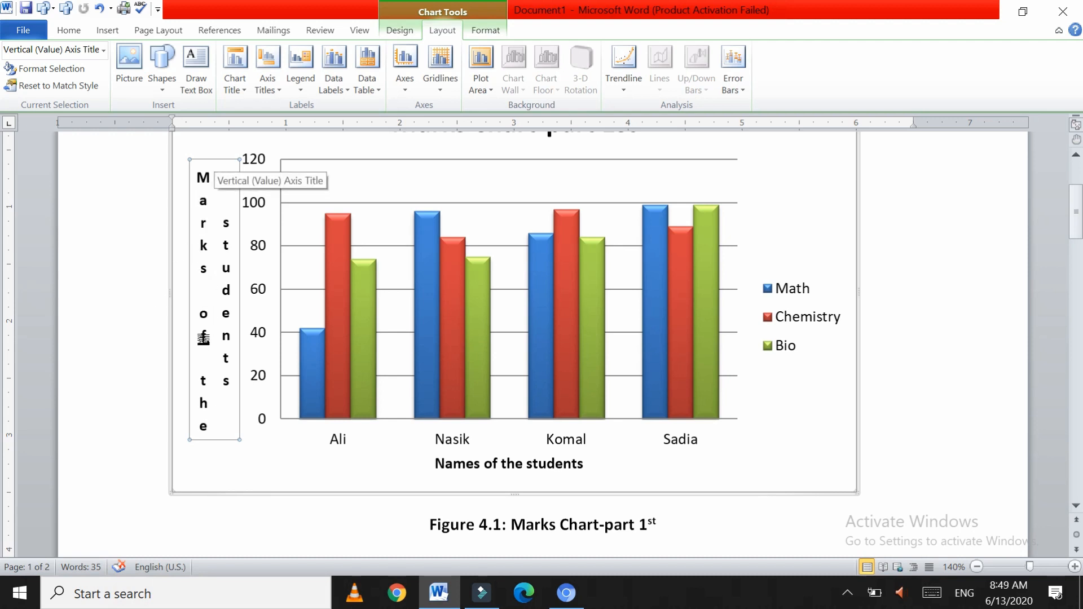
pyautogui.click(496, 462)
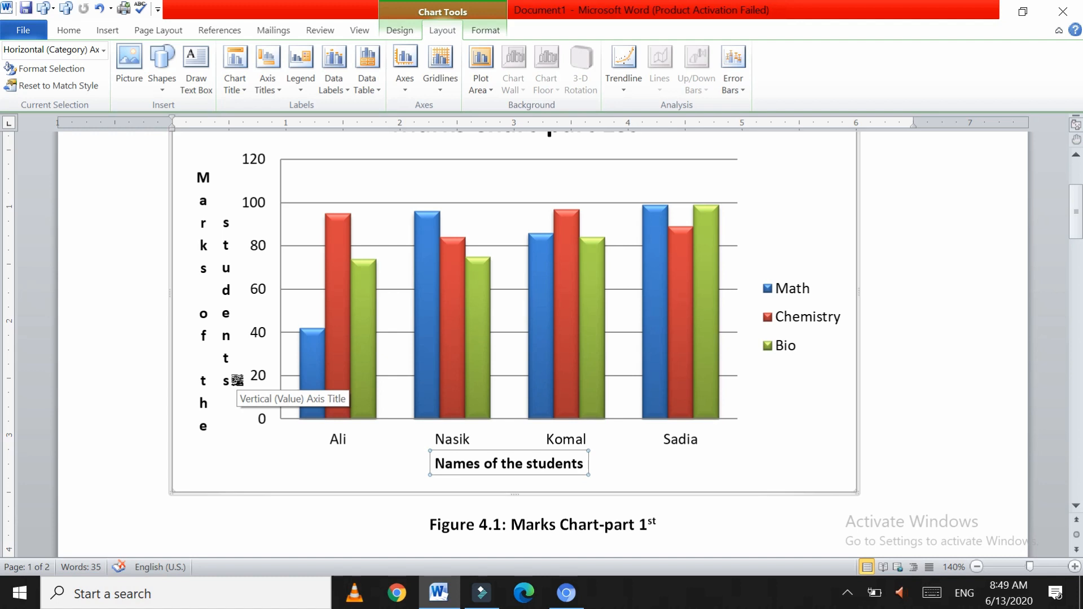
pyautogui.hotkey('ctrl', 'z')
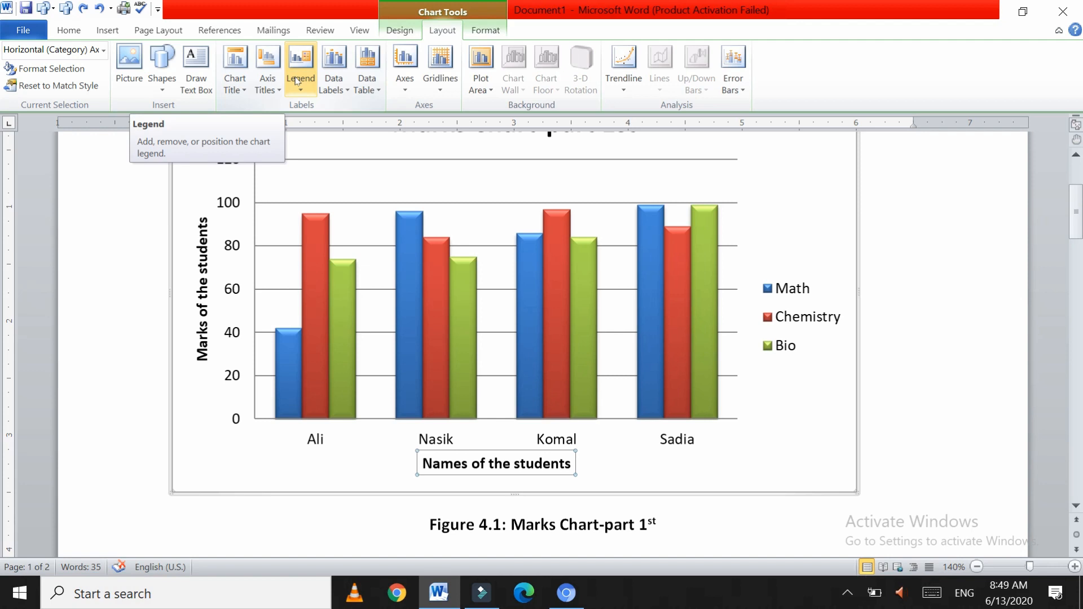
# Add data labels to the chart columns, comparing the Center, Inside End and Outside End positions, and settle on Inside End.
pyautogui.click(347, 91)
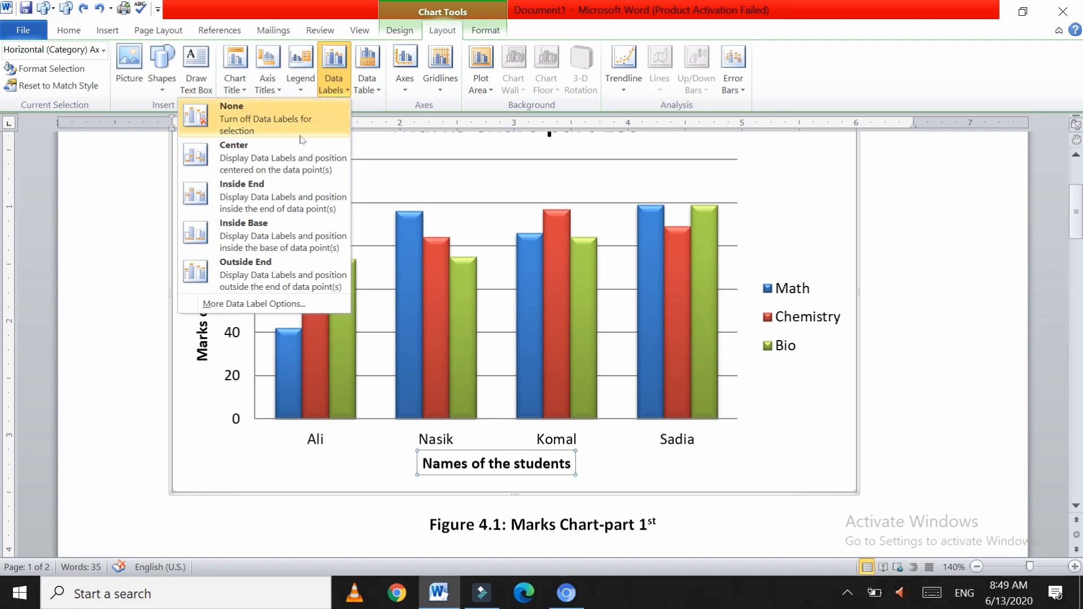
pyautogui.click(254, 162)
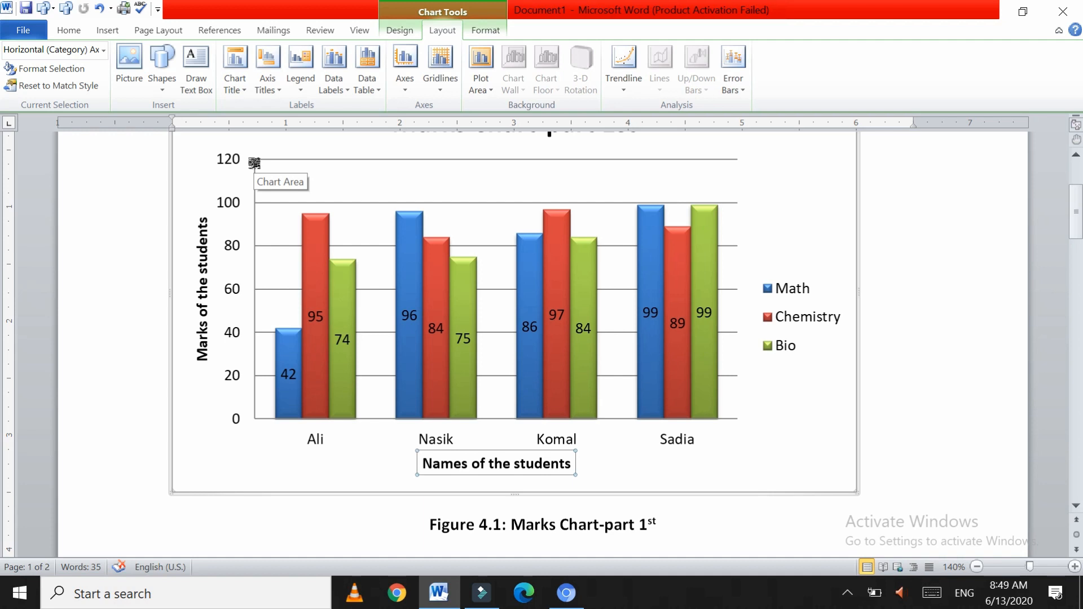
pyautogui.click(339, 89)
pyautogui.click(286, 197)
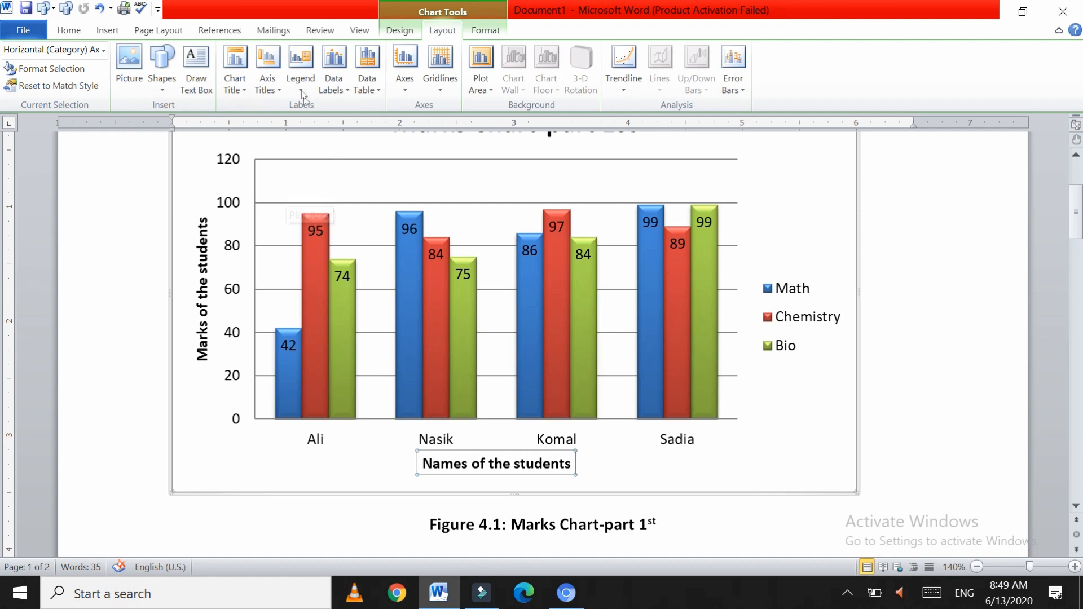
pyautogui.click(346, 82)
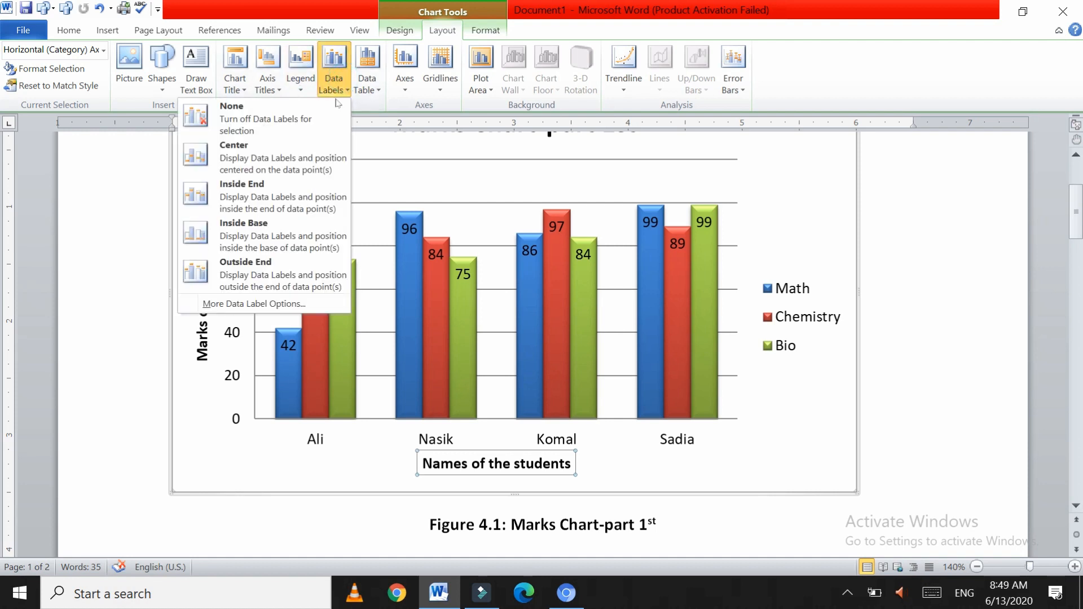
pyautogui.click(266, 266)
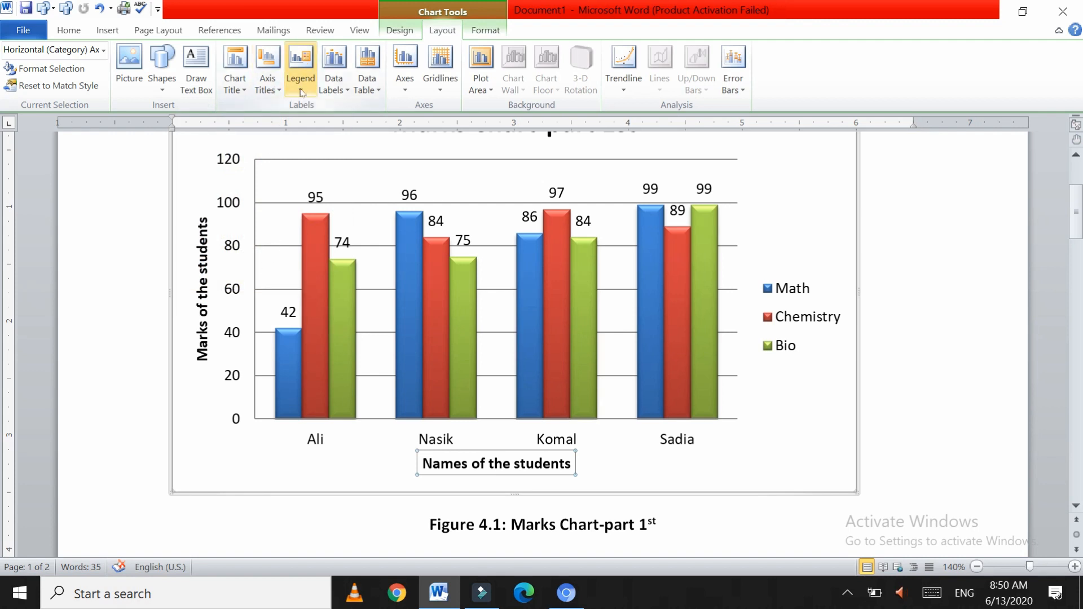
pyautogui.click(334, 89)
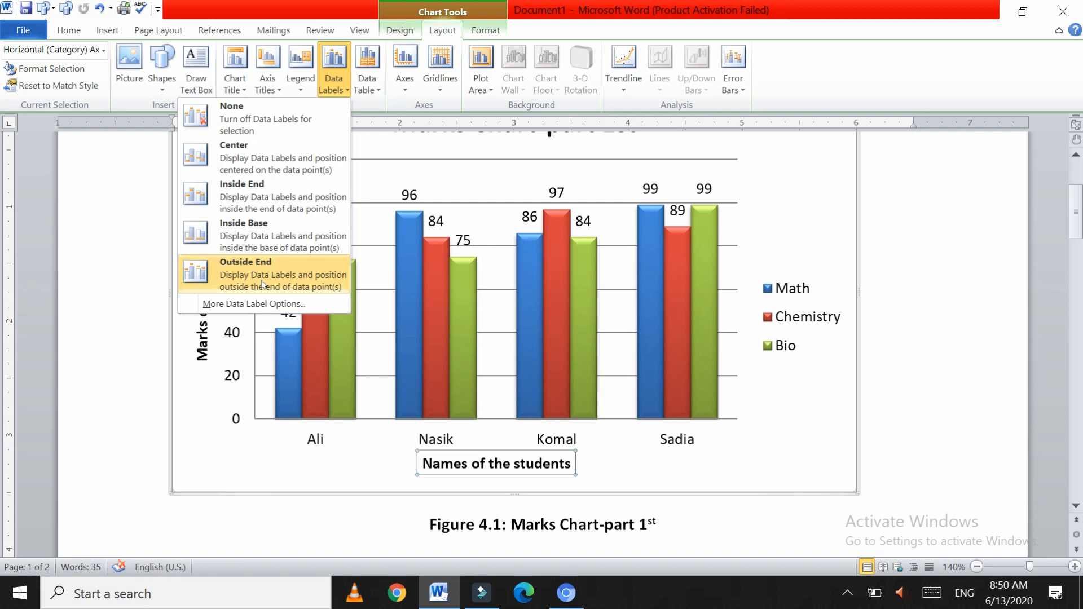
pyautogui.click(251, 196)
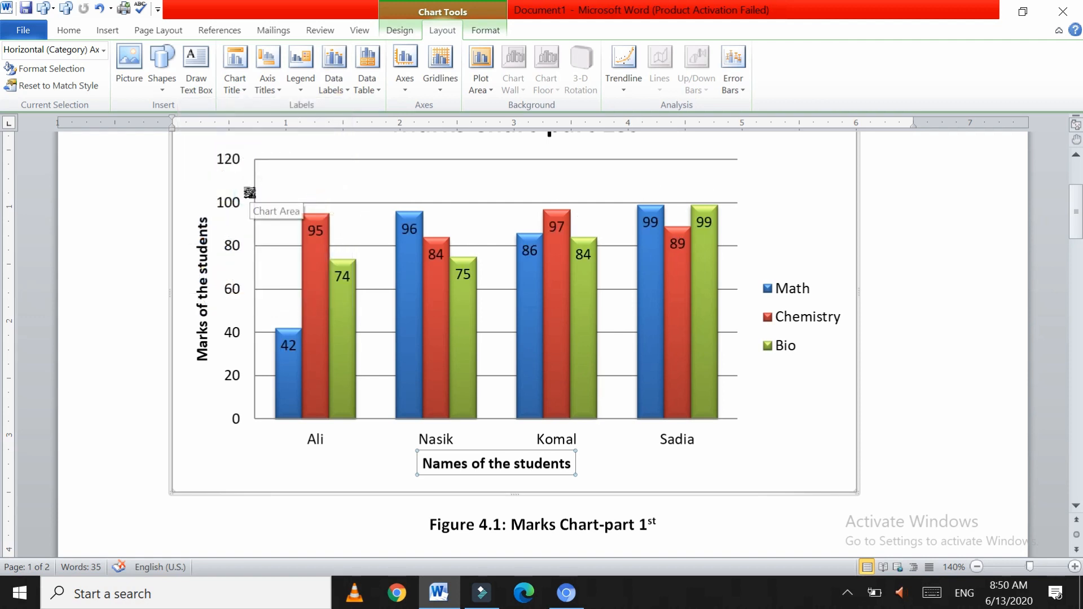
# Show a data table without legend keys below the marks chart.
pyautogui.click(366, 85)
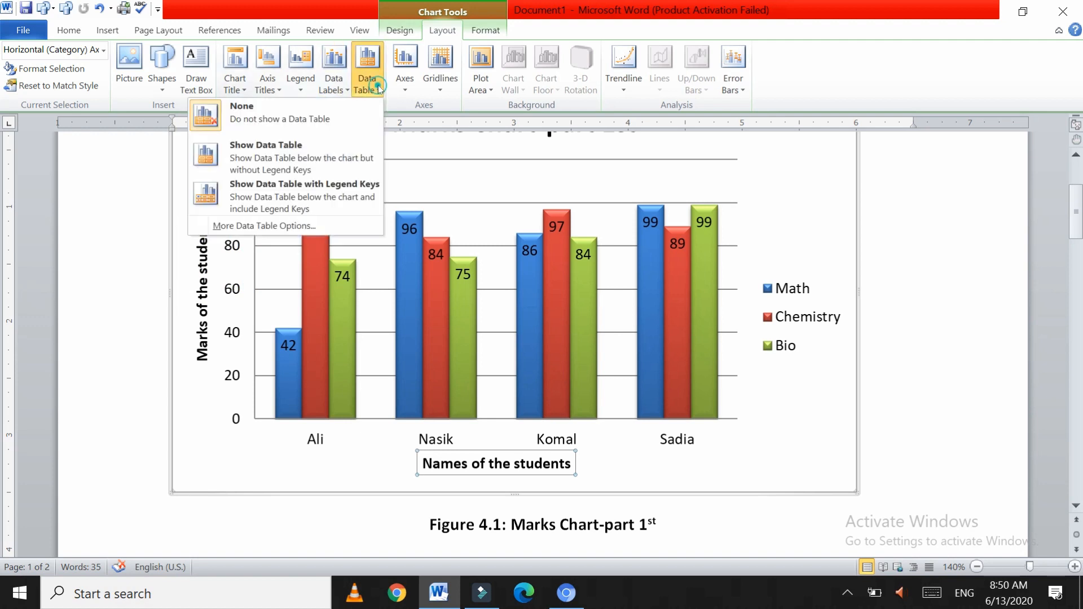
pyautogui.click(326, 172)
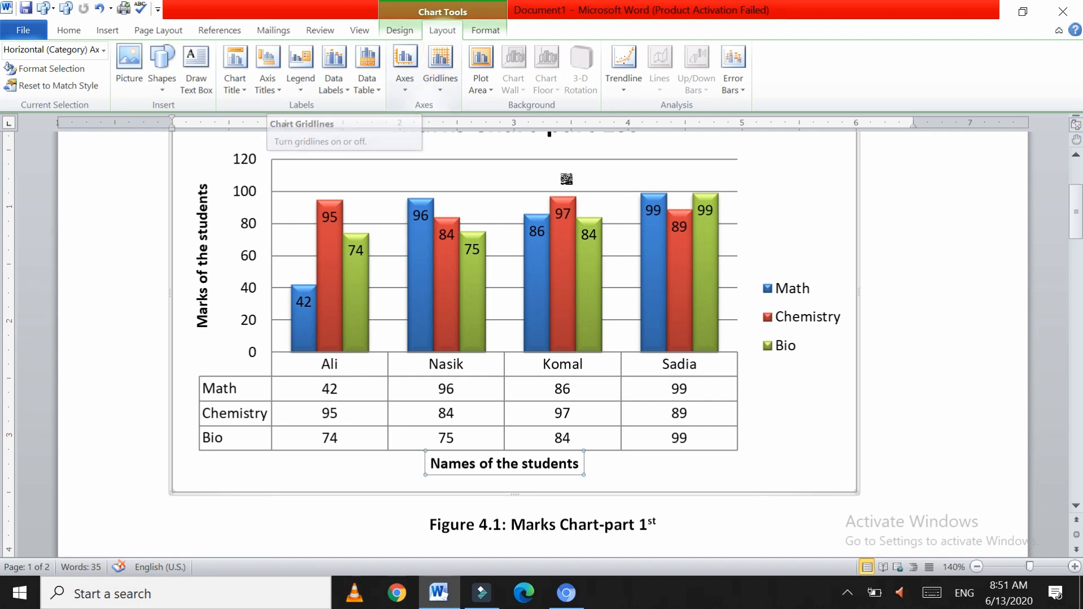
# Select the chart area of the marks chart and undo the data table below it.
pyautogui.click(566, 178)
pyautogui.click(484, 30)
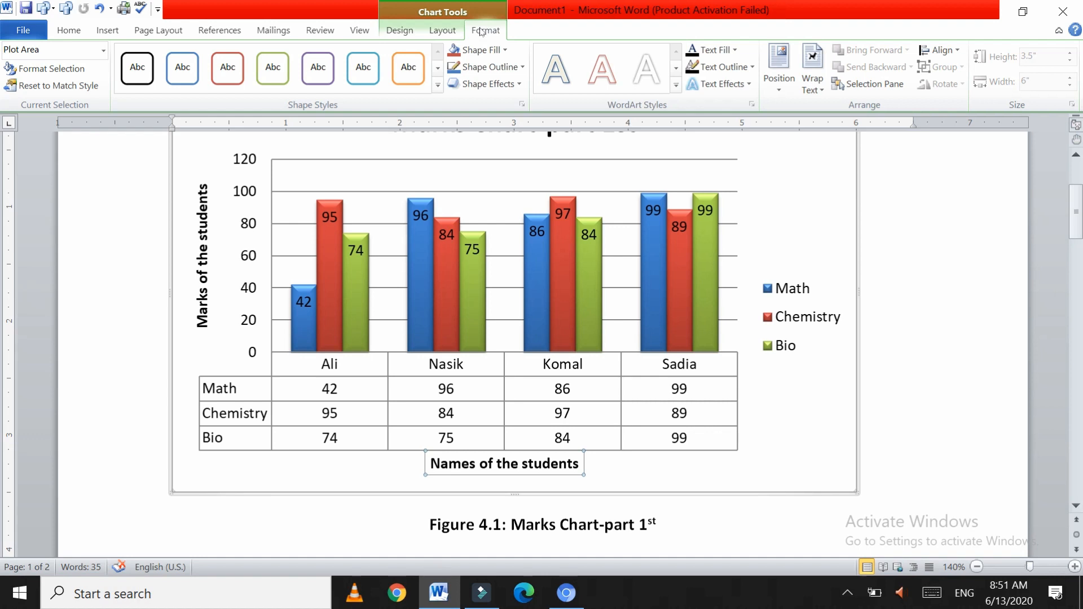
pyautogui.click(824, 213)
pyautogui.hotkey('ctrl', 'z')
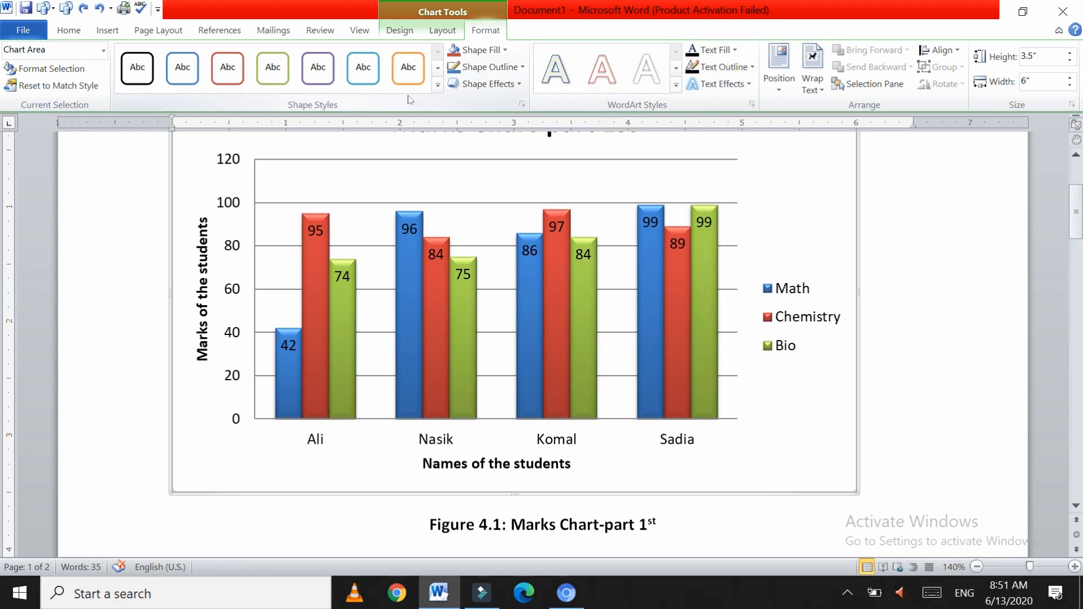
# Apply a glossy blue shape style to the chart area and set its outline weight to 6 pt.
pyautogui.click(438, 85)
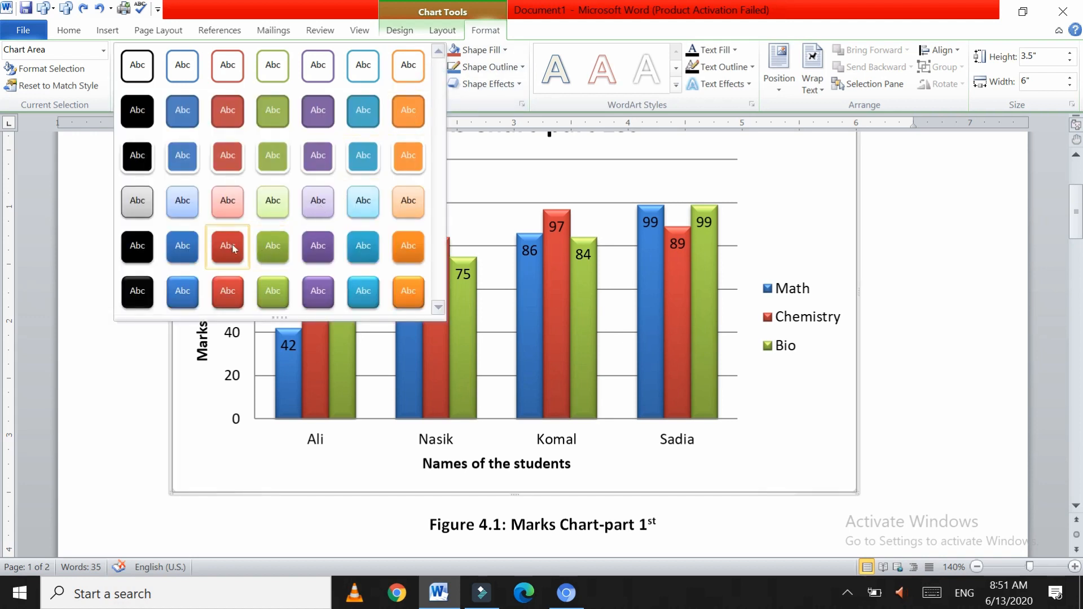
pyautogui.click(172, 293)
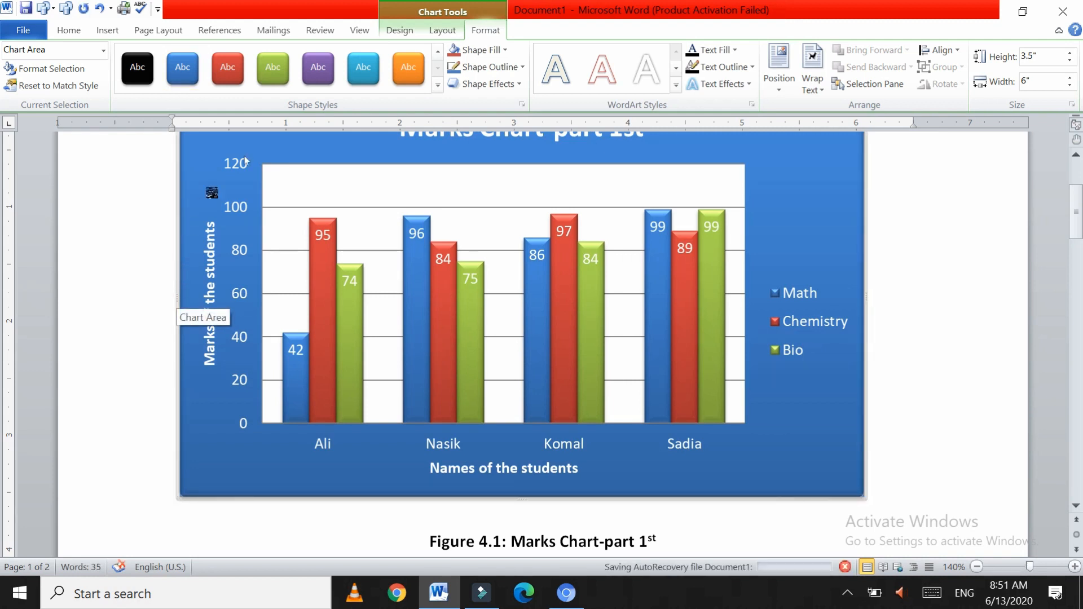
pyautogui.click(518, 68)
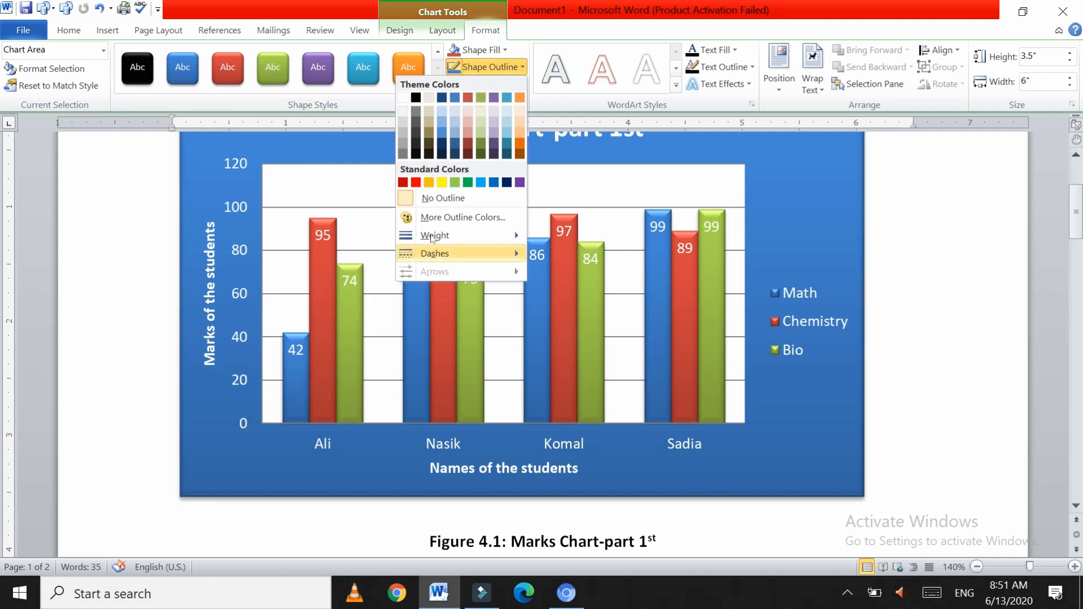
pyautogui.moveTo(432, 239)
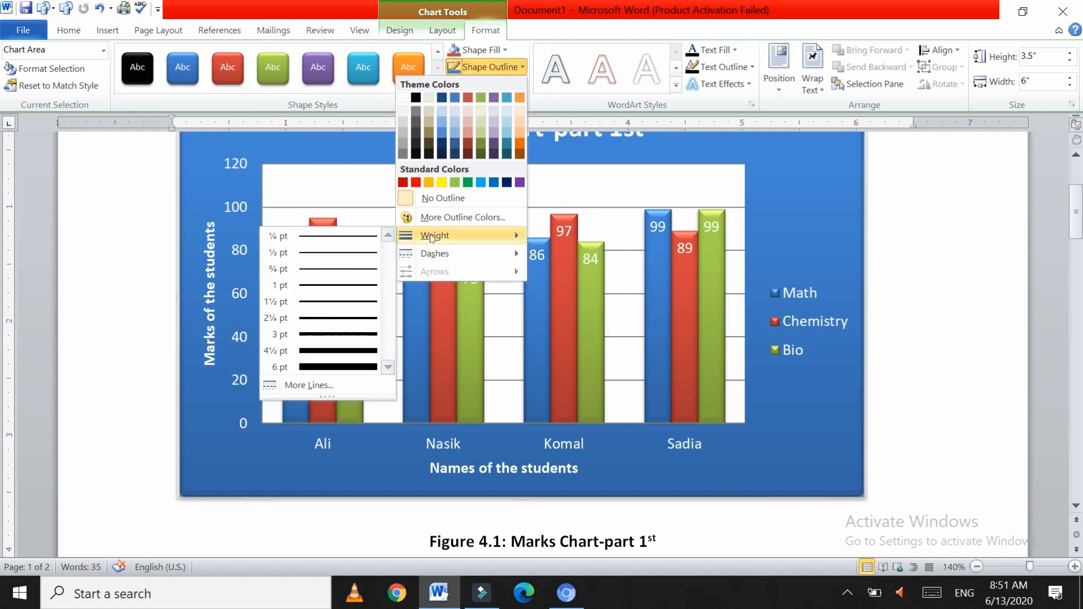
pyautogui.click(330, 367)
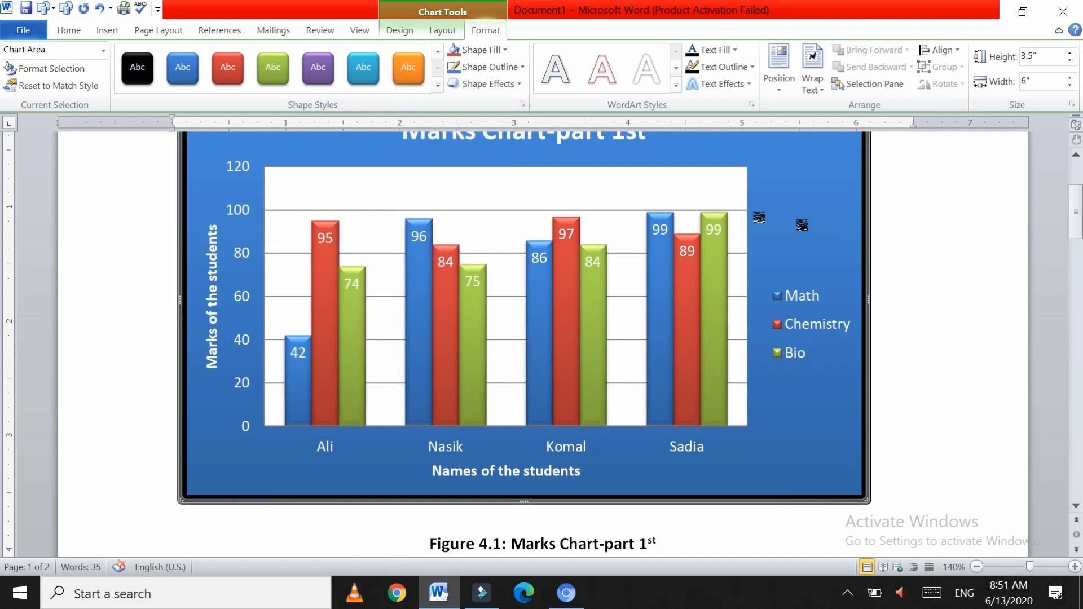
# Fill the chart area with the picture images111 from the Pictures folder.
pyautogui.click(489, 54)
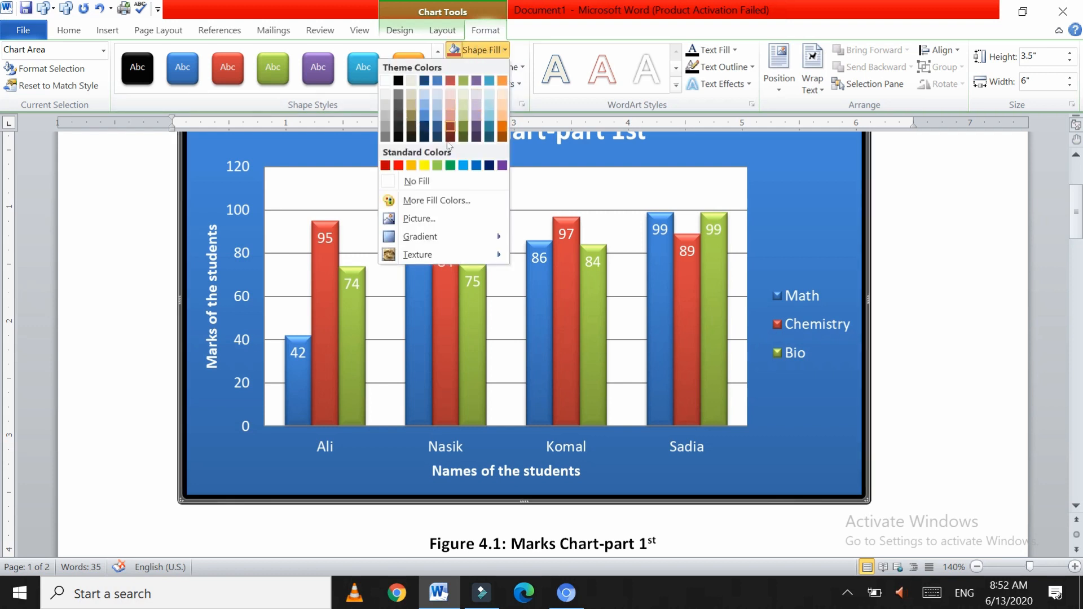
pyautogui.click(419, 219)
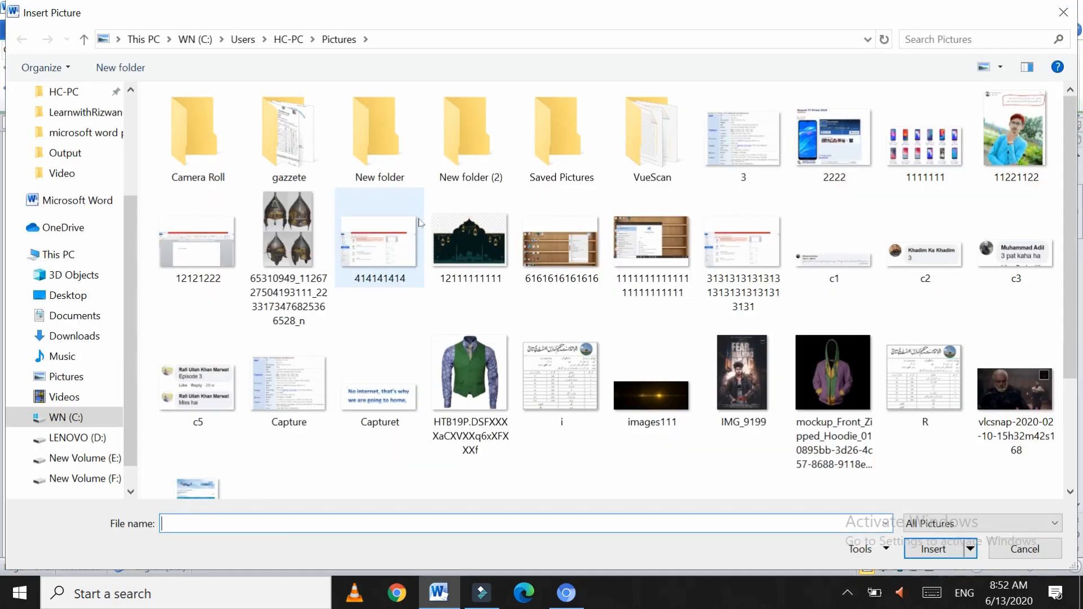
pyautogui.click(651, 395)
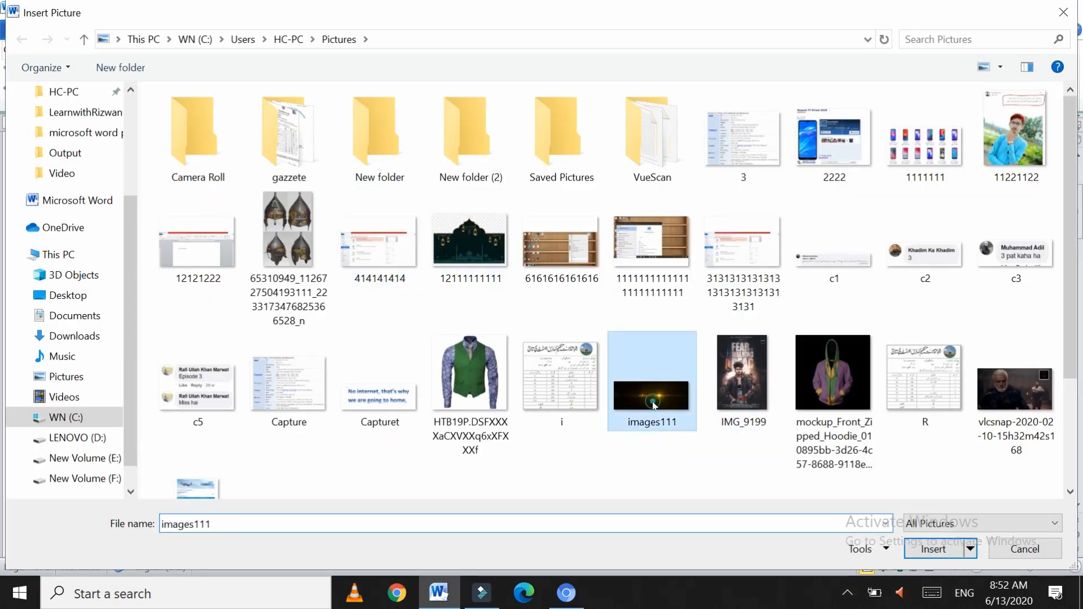
pyautogui.click(933, 549)
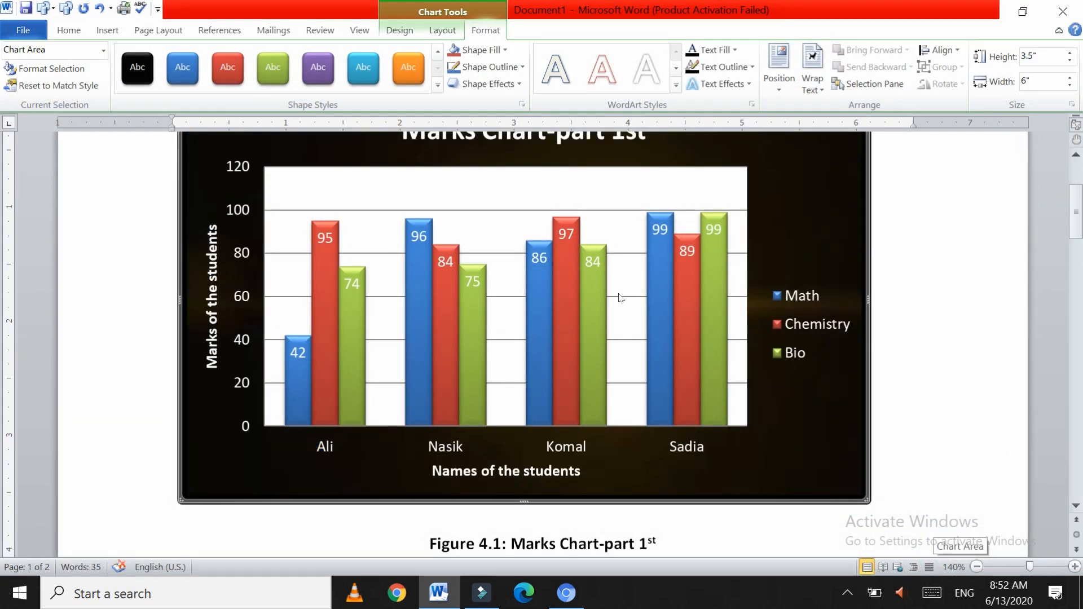
pyautogui.scroll(2, 633, 341)
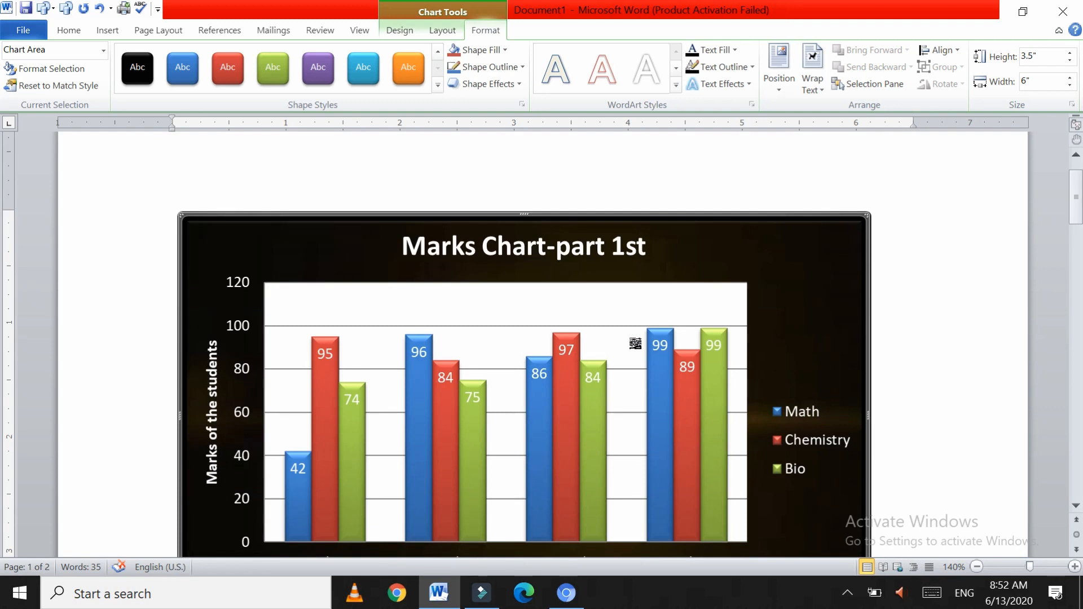
pyautogui.scroll(-1, 635, 343)
pyautogui.scroll(-1, 635, 344)
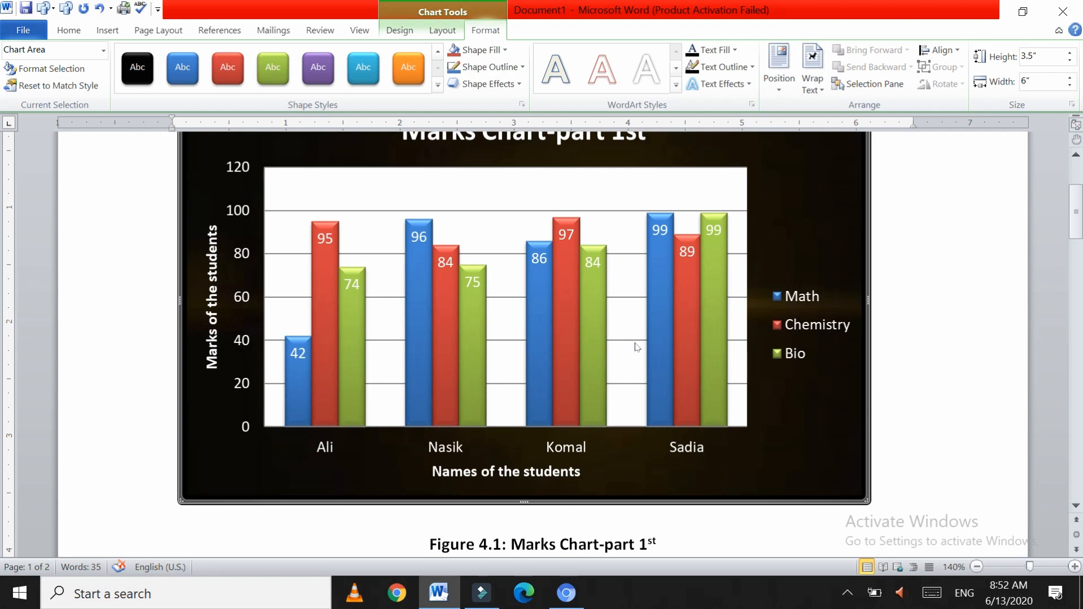
# Apply a rounded bevel effect to the chart area and deselect the chart to check its edges.
pyautogui.click(505, 86)
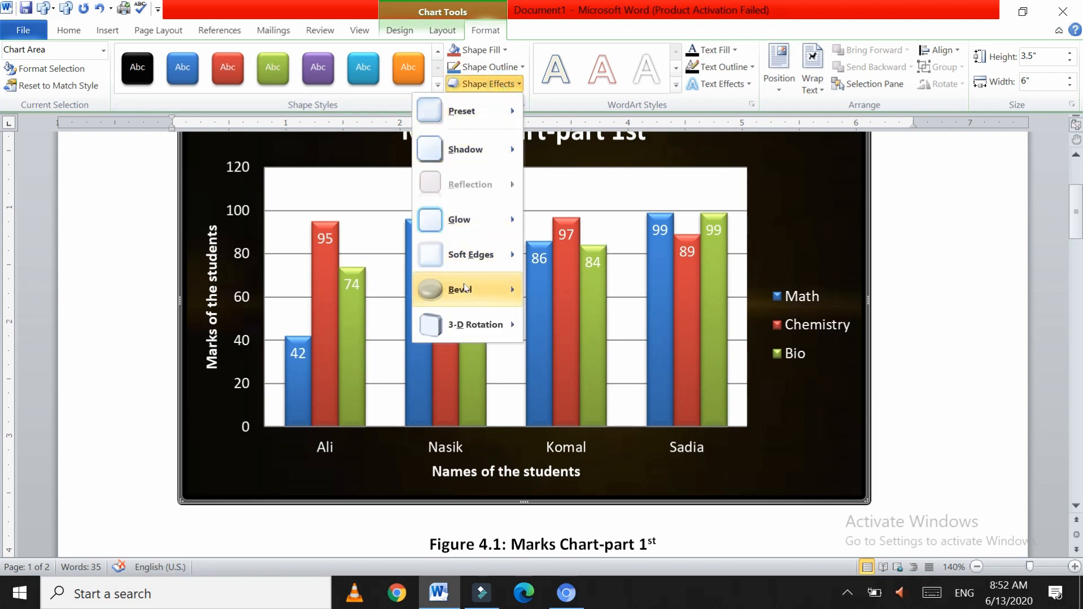
pyautogui.moveTo(464, 288)
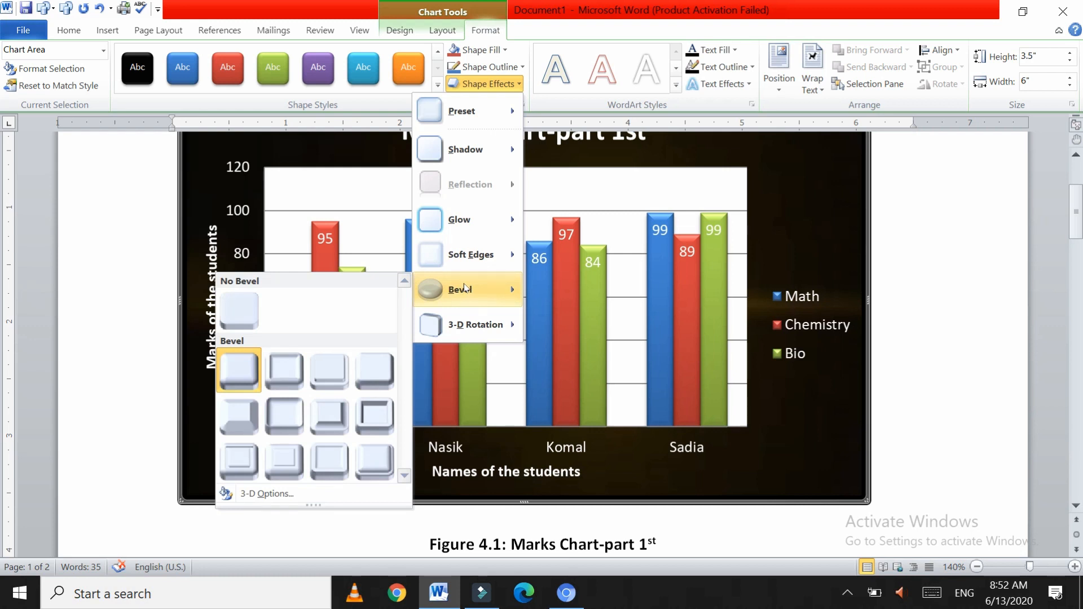
pyautogui.click(283, 416)
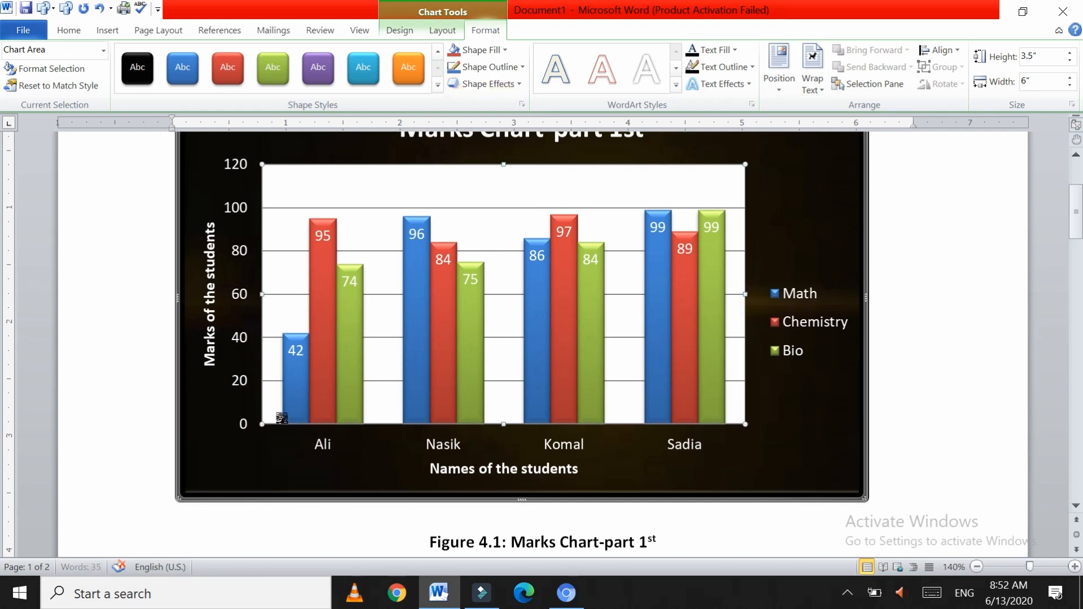
pyautogui.click(793, 477)
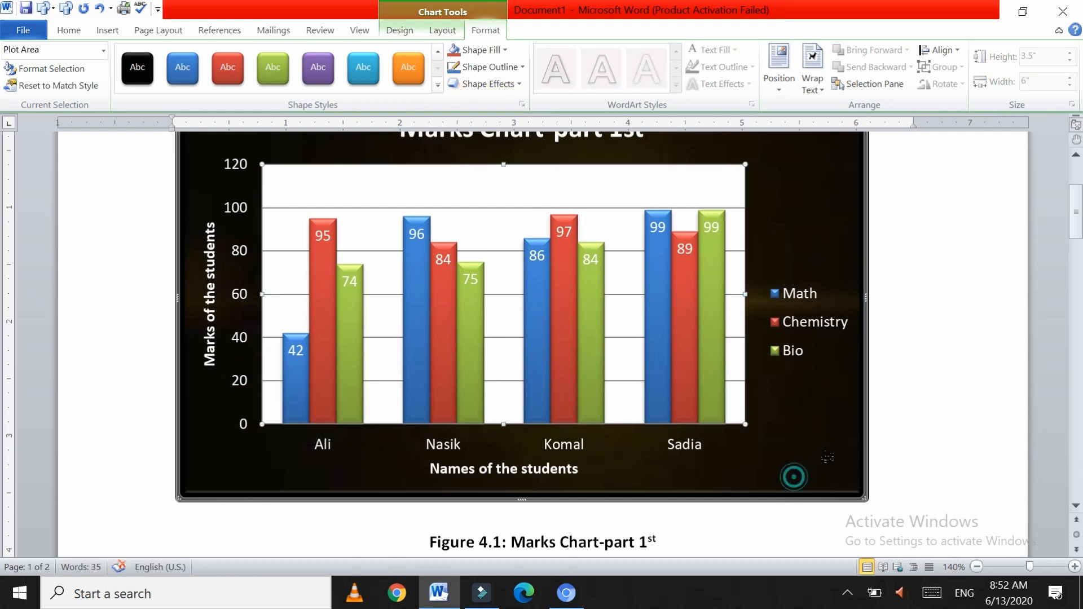
pyautogui.click(876, 502)
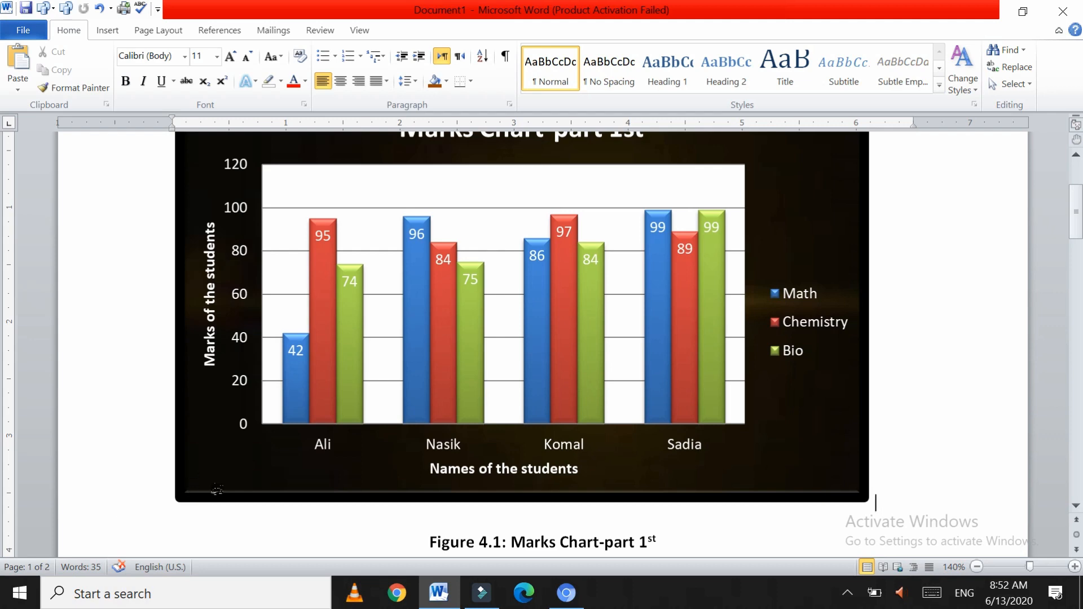
pyautogui.scroll(3, 217, 490)
pyautogui.scroll(-4, 217, 489)
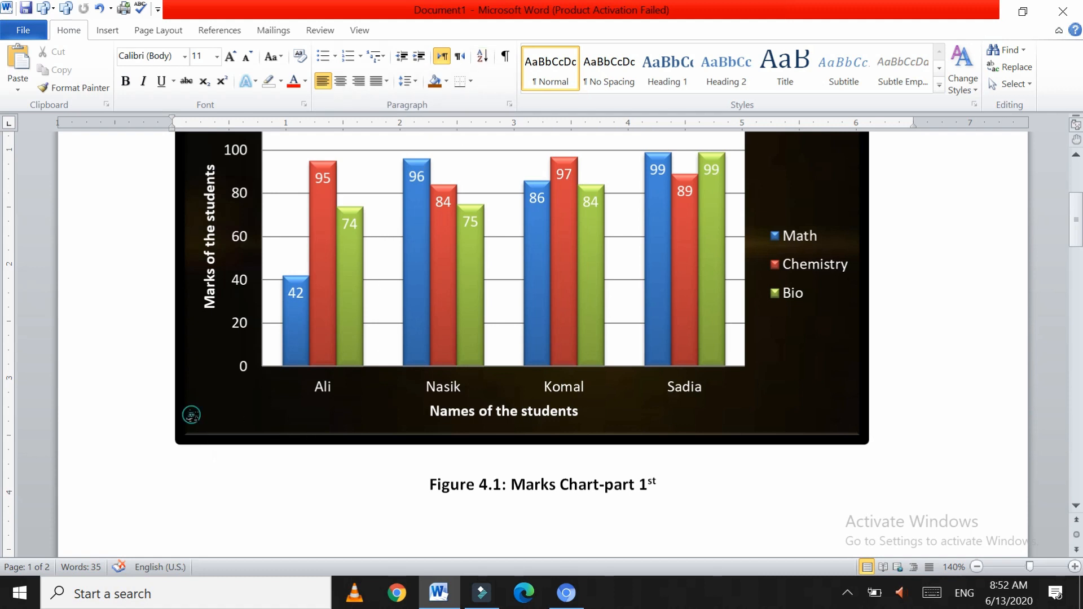
pyautogui.click(208, 425)
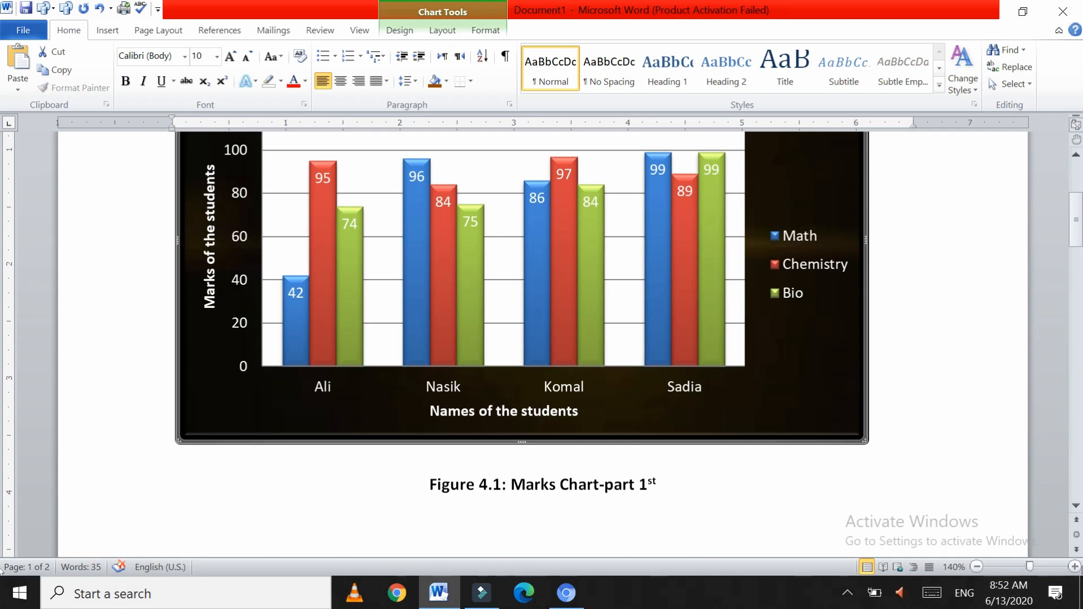
pyautogui.click(327, 508)
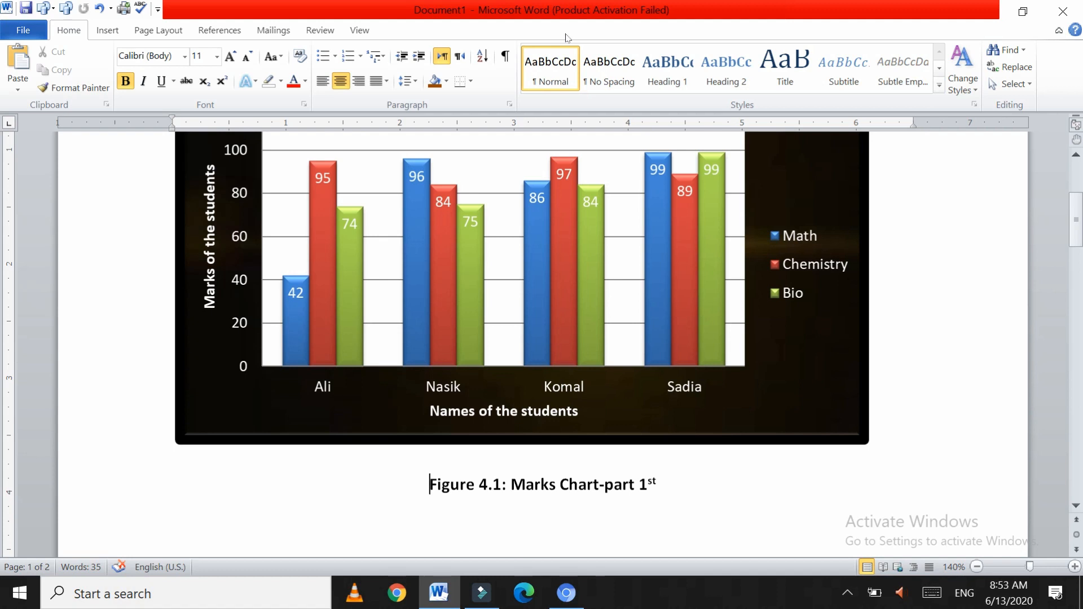
# Select the chart area again and open the chart's formatting options.
pyautogui.click(802, 406)
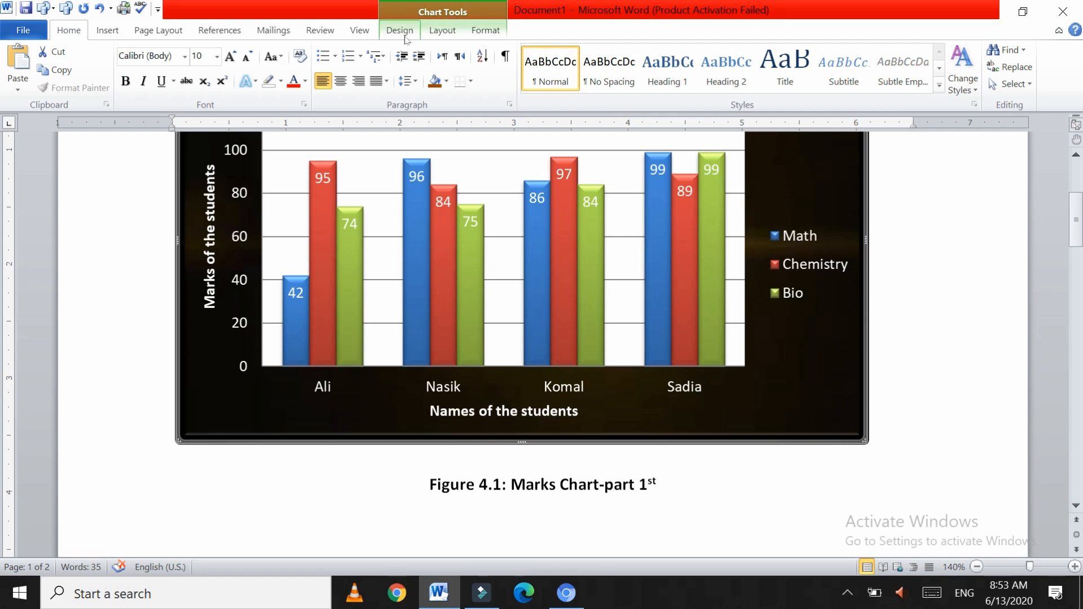
pyautogui.click(481, 33)
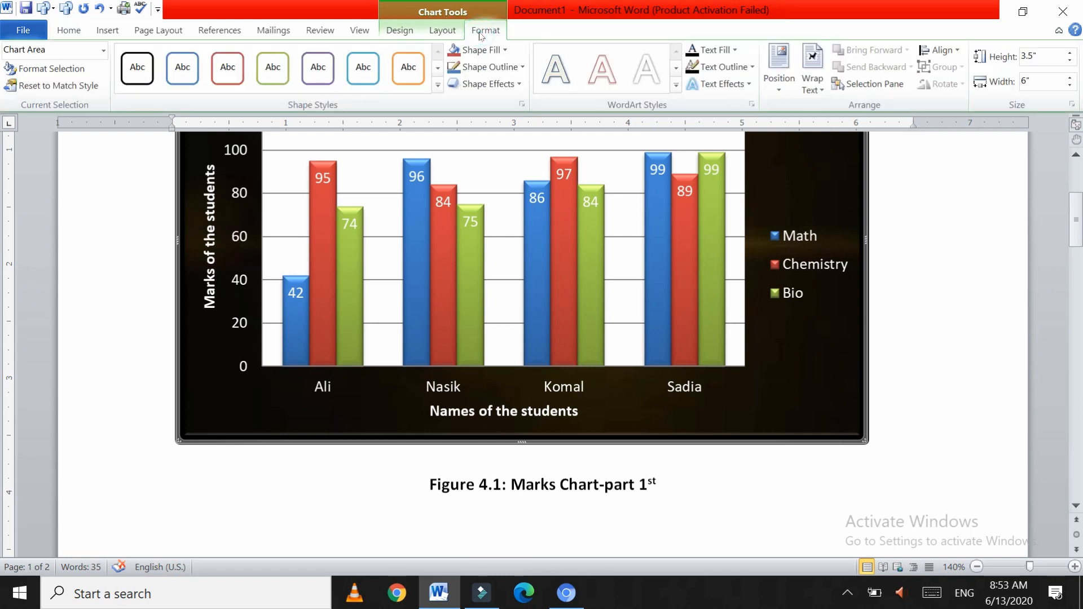